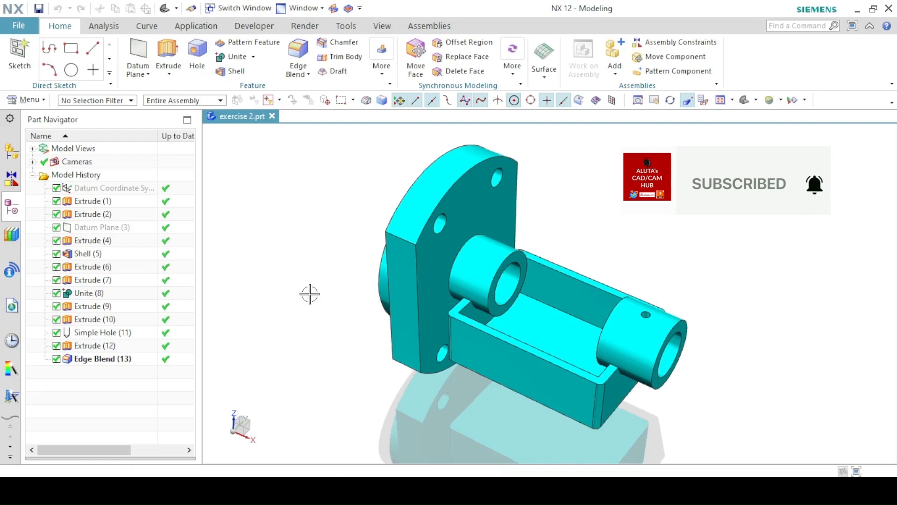
{"action": "left_click", "coordinate": [743, 99]}
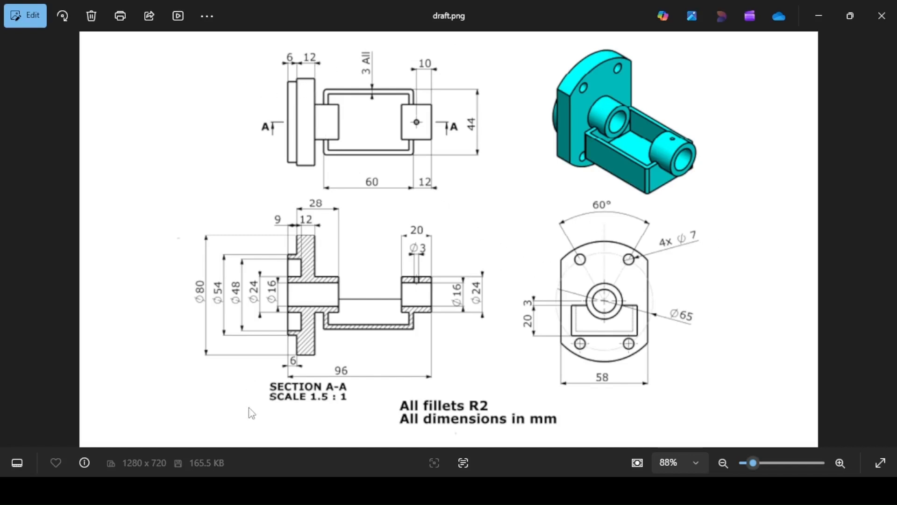
- Switch to NX and start an Extrude with a new section sketch on the YZ plane of the datum coordinate system
{"action": "left_click", "coordinate": [374, 491]}
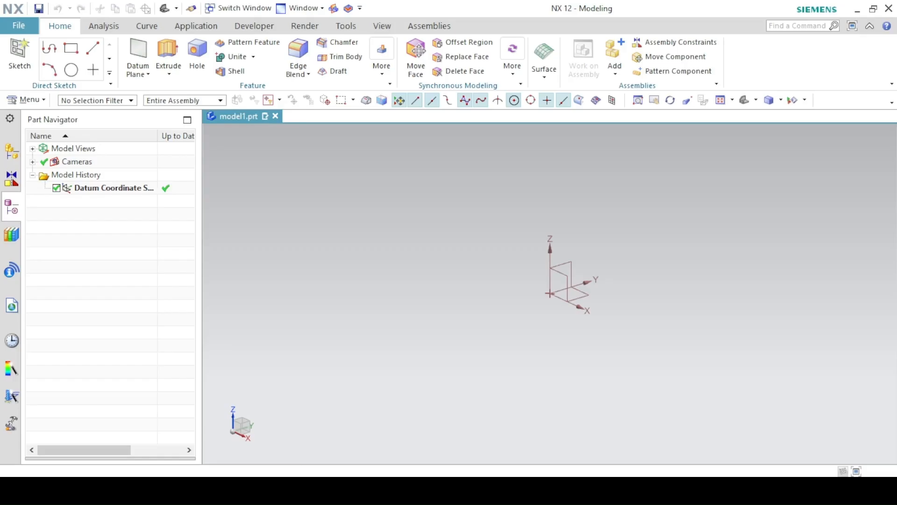
{"action": "left_click", "coordinate": [165, 48]}
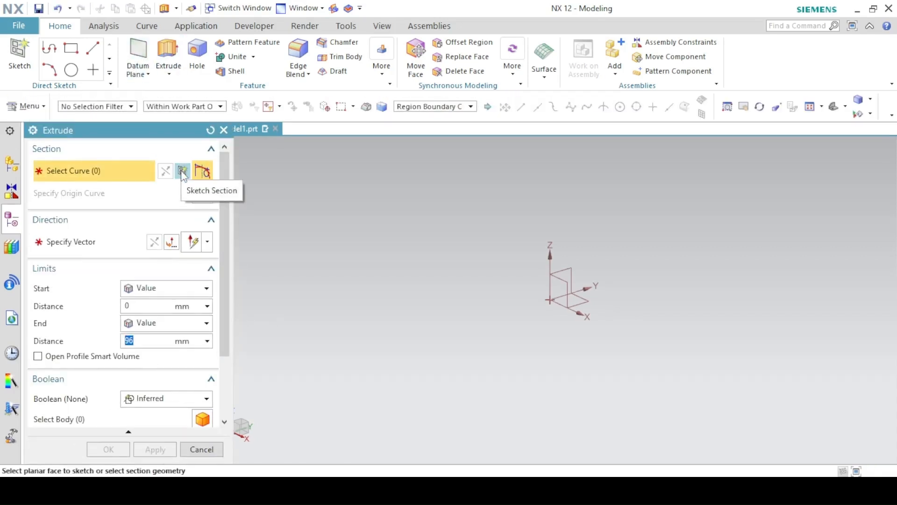
{"action": "left_click", "coordinate": [182, 173]}
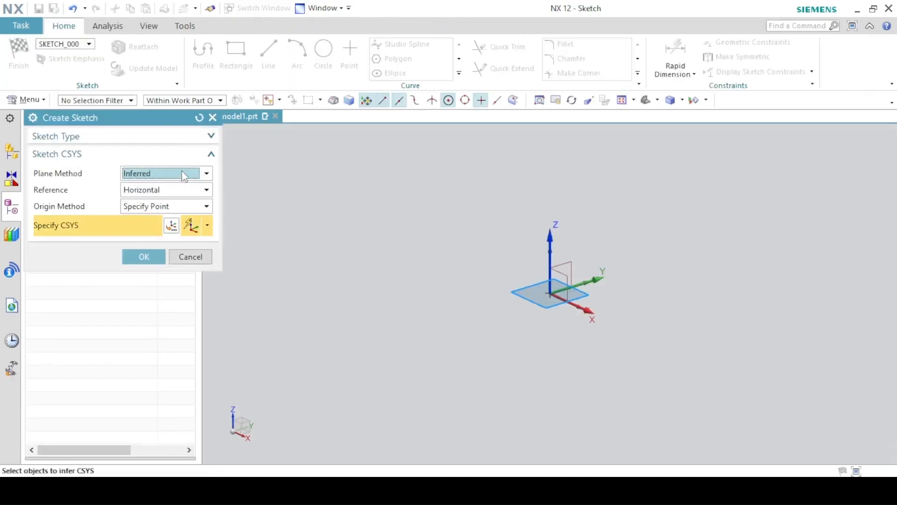
{"action": "left_click", "coordinate": [564, 264]}
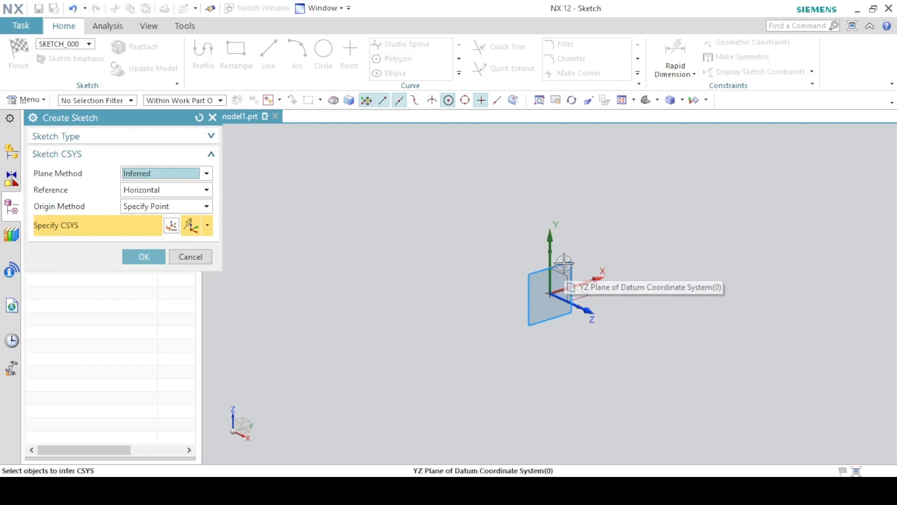
{"action": "left_click", "coordinate": [564, 264]}
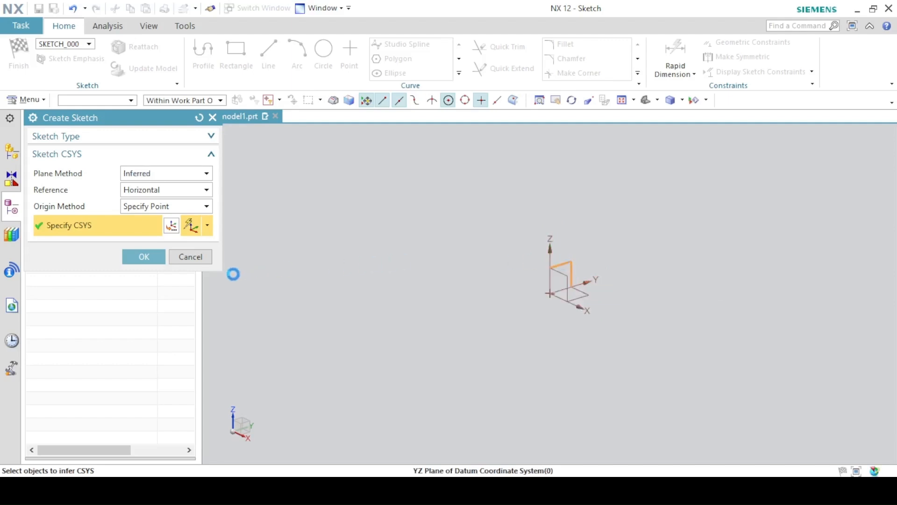
{"action": "left_click", "coordinate": [141, 258]}
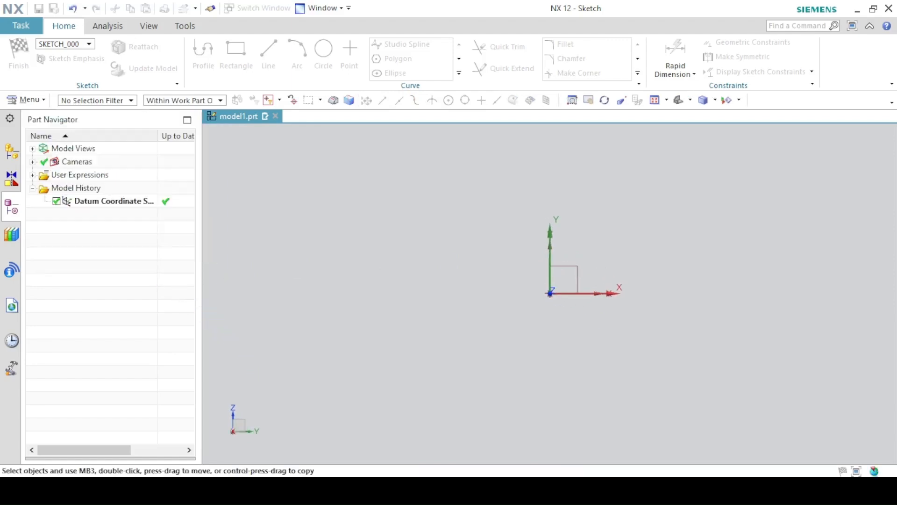
- Sketch an 80 mm diameter circle centred on the sketch origin
{"action": "key", "text": "alt+Tab"}
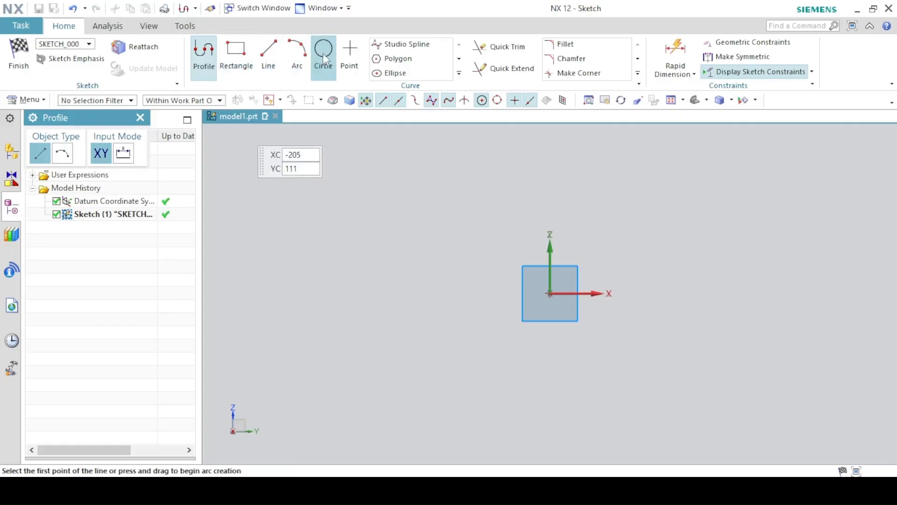
{"action": "left_click", "coordinate": [324, 56]}
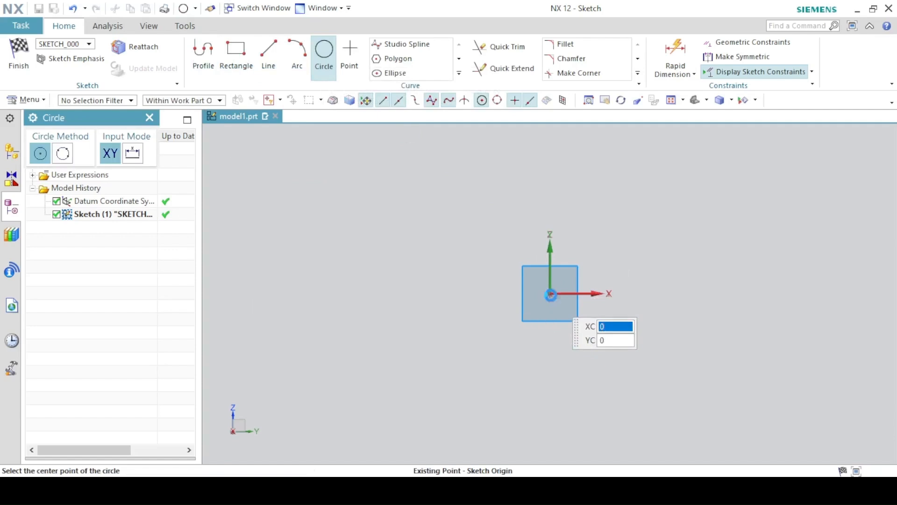
{"action": "left_click", "coordinate": [551, 294]}
{"action": "type", "text": "8"}
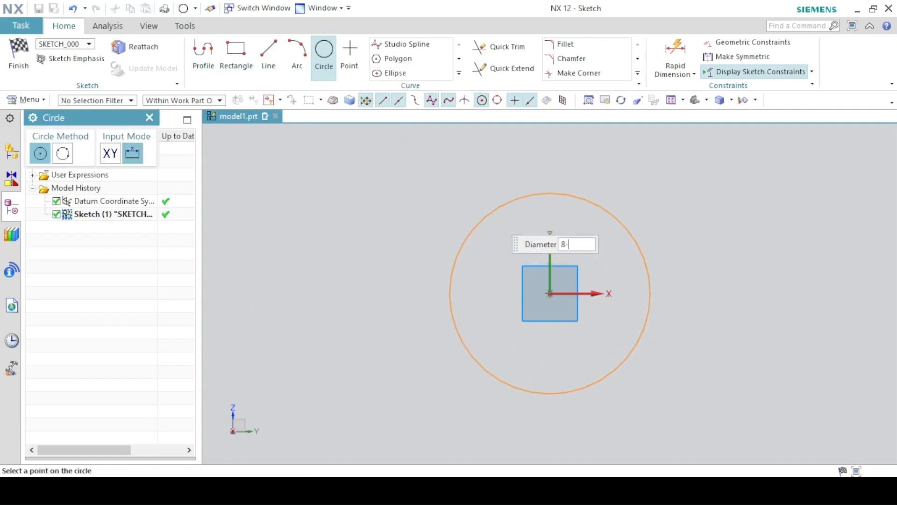
{"action": "type", "text": "0"}
{"action": "key", "text": "Return"}
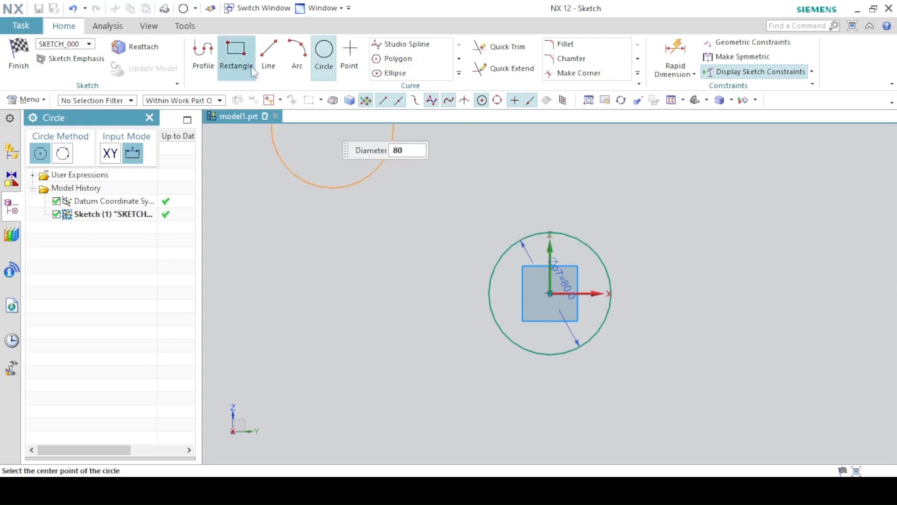
- Draw a centre-based rectangle about 64 mm wide at the sketch origin, extending above and below the circle
{"action": "left_click", "coordinate": [236, 54]}
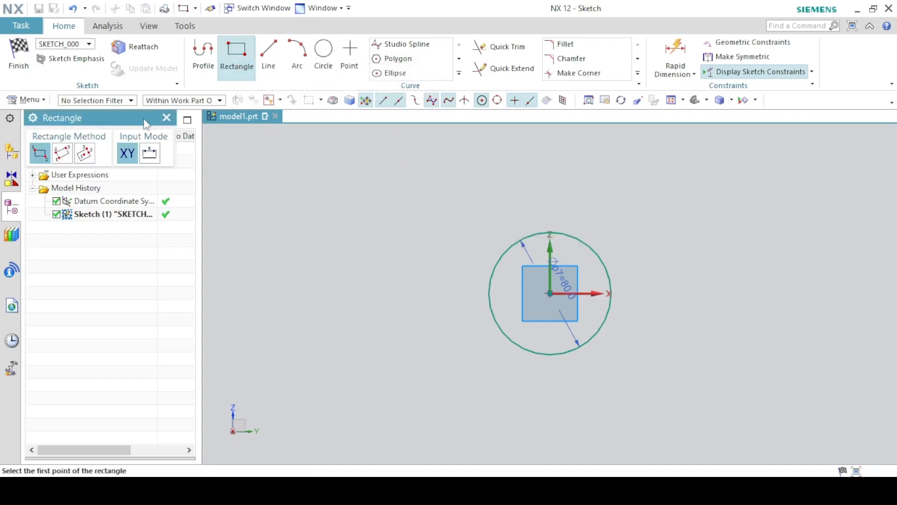
{"action": "left_click", "coordinate": [85, 154]}
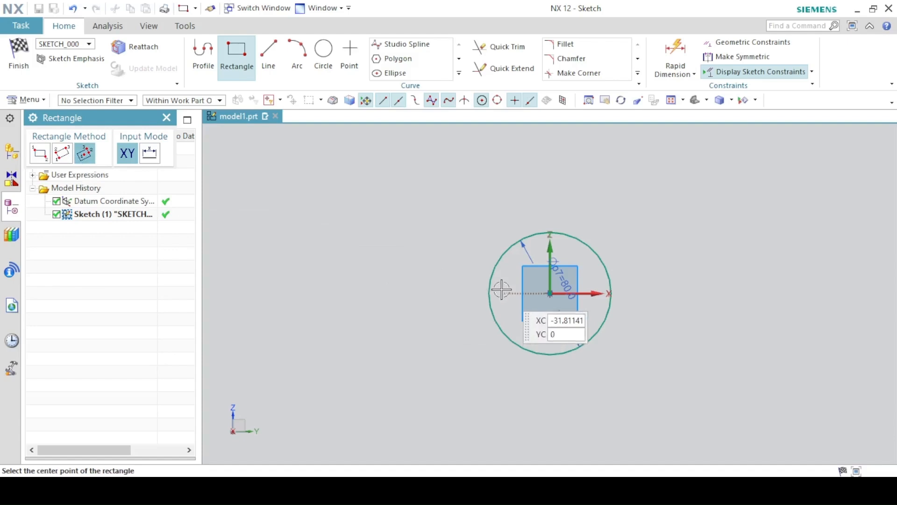
{"action": "left_click", "coordinate": [548, 293]}
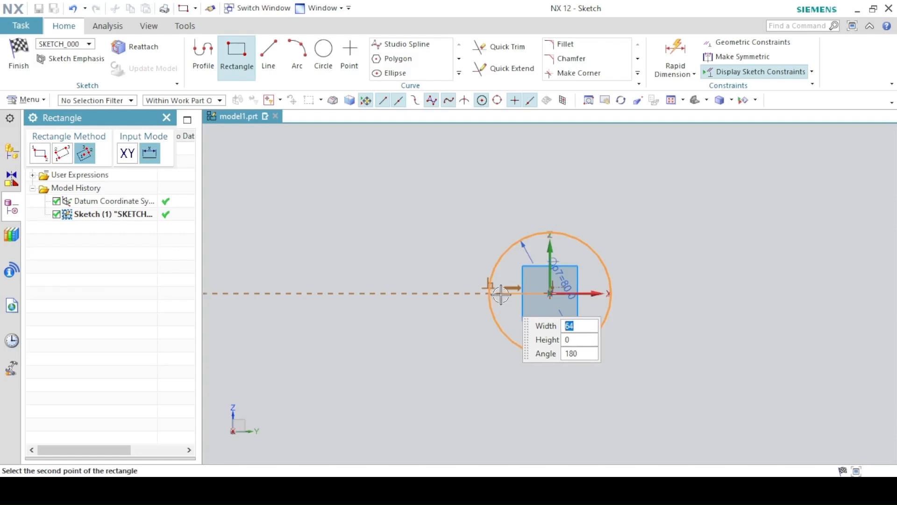
{"action": "left_click", "coordinate": [500, 293]}
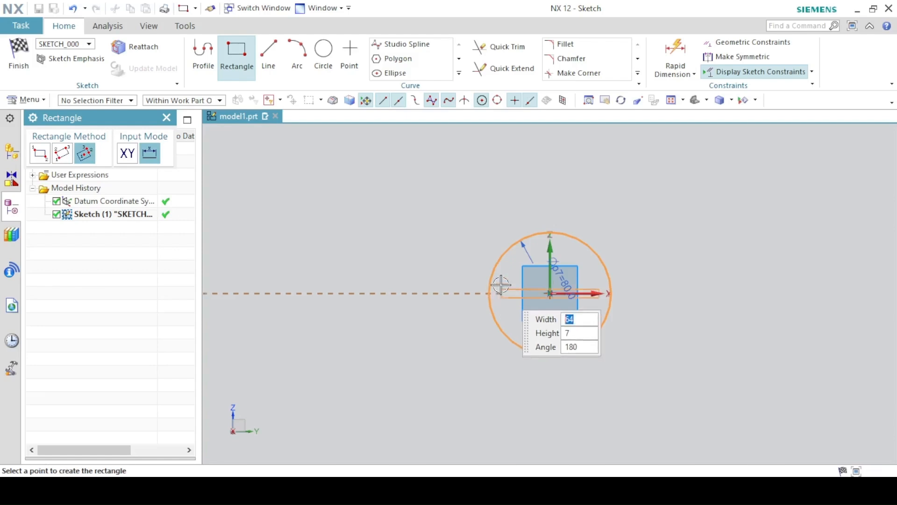
{"action": "left_click", "coordinate": [513, 209]}
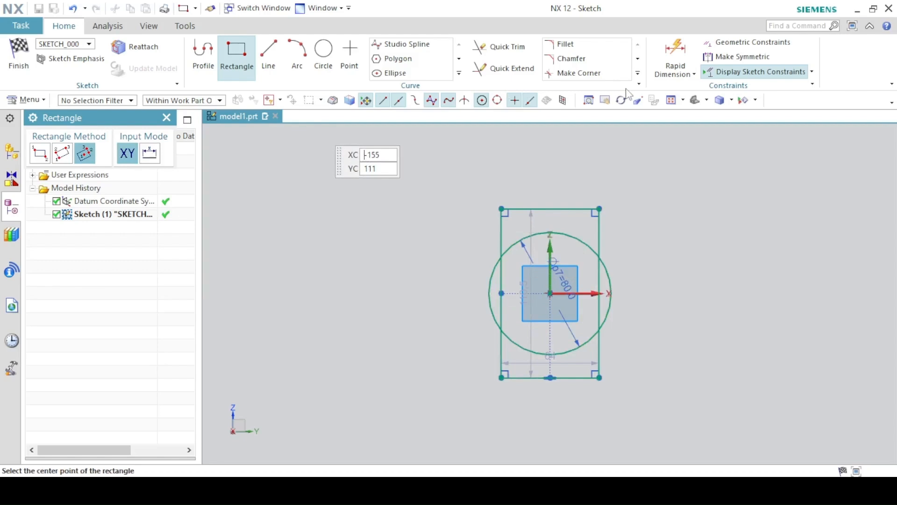
- Dimension the rectangle's width and set it to 58 mm
{"action": "left_click", "coordinate": [674, 73]}
{"action": "left_click", "coordinate": [669, 106]}
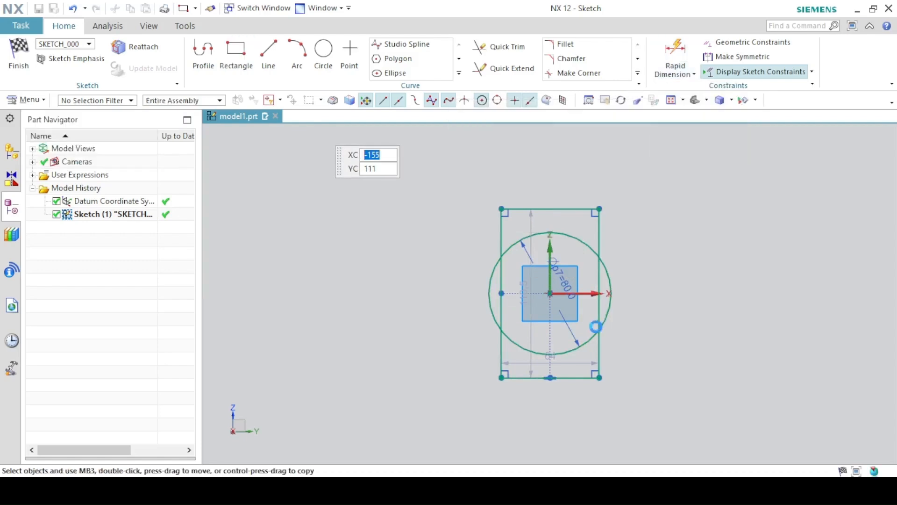
{"action": "left_click", "coordinate": [574, 377]}
{"action": "left_click", "coordinate": [561, 429]}
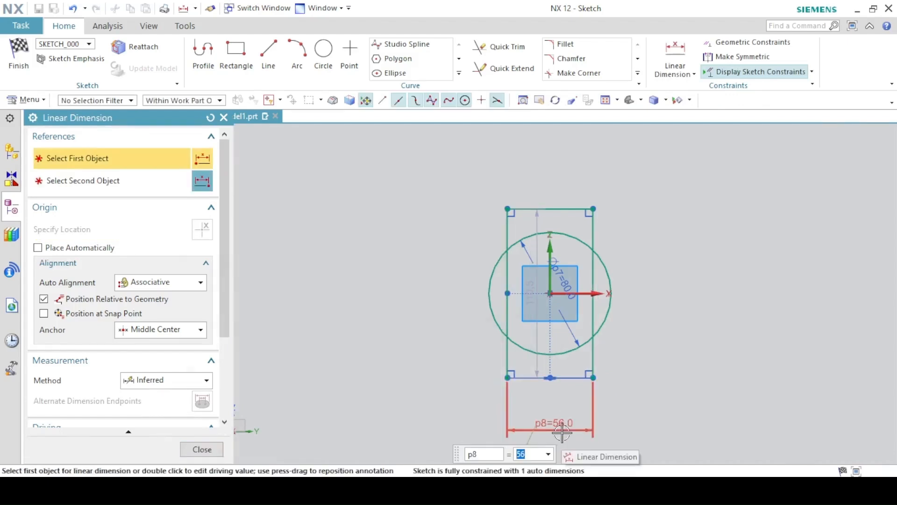
{"action": "type", "text": "5"}
{"action": "key", "text": "Return"}
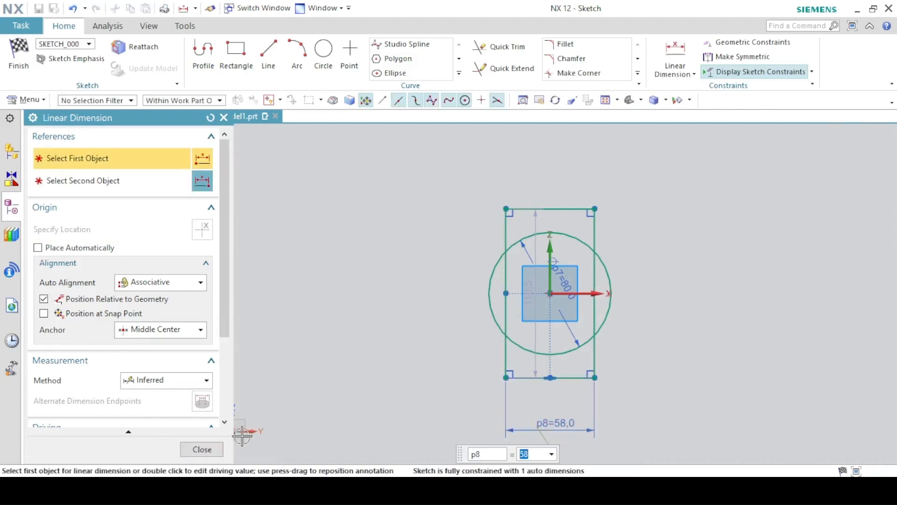
{"action": "left_click", "coordinate": [202, 449]}
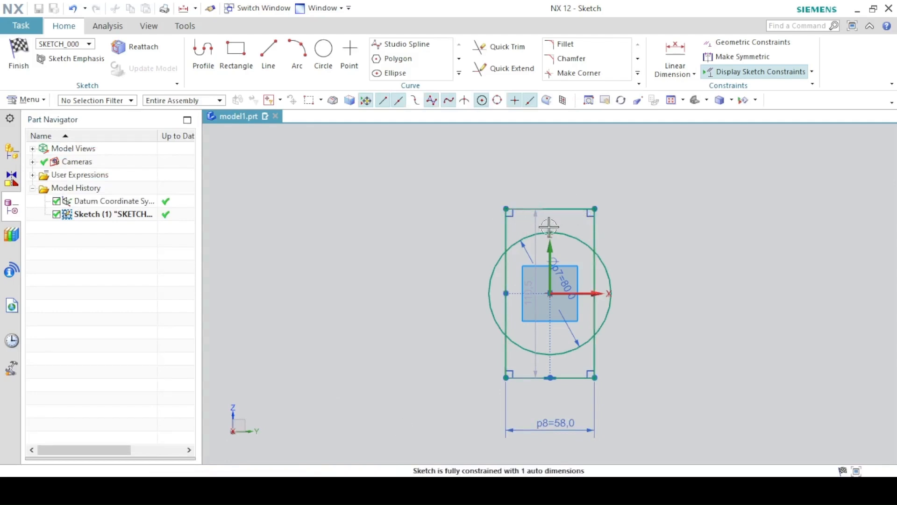
- Check the reference drawing and trim the rectangle parts outside the circle and the circle's two side arcs with Quick Trim
{"action": "left_click", "coordinate": [556, 491]}
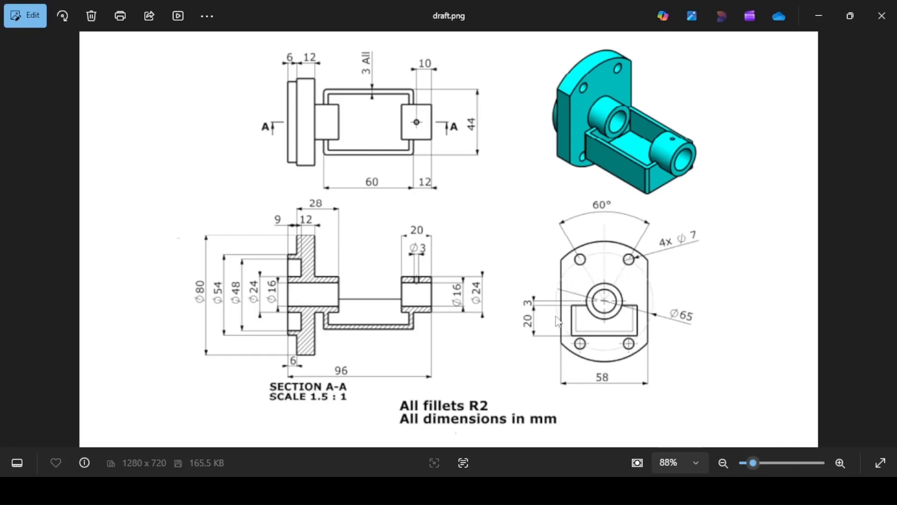
{"action": "key", "text": "alt+Tab"}
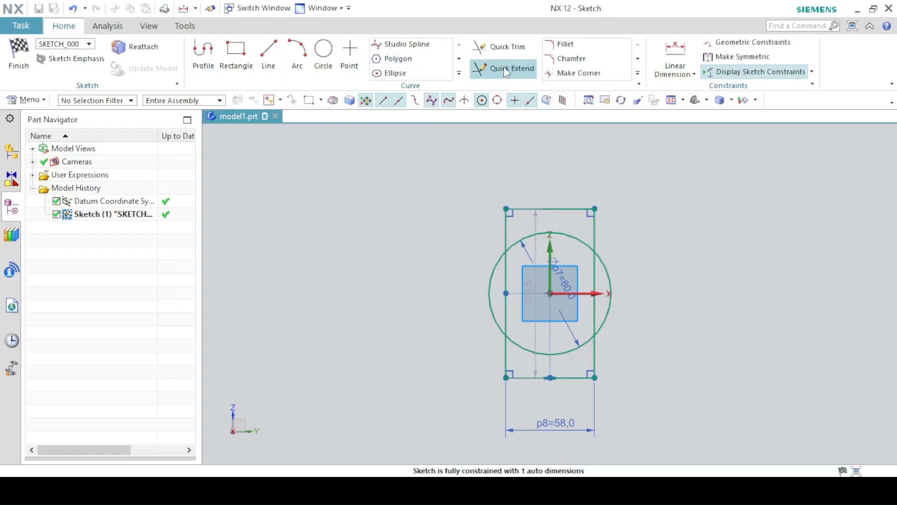
{"action": "left_click", "coordinate": [499, 47]}
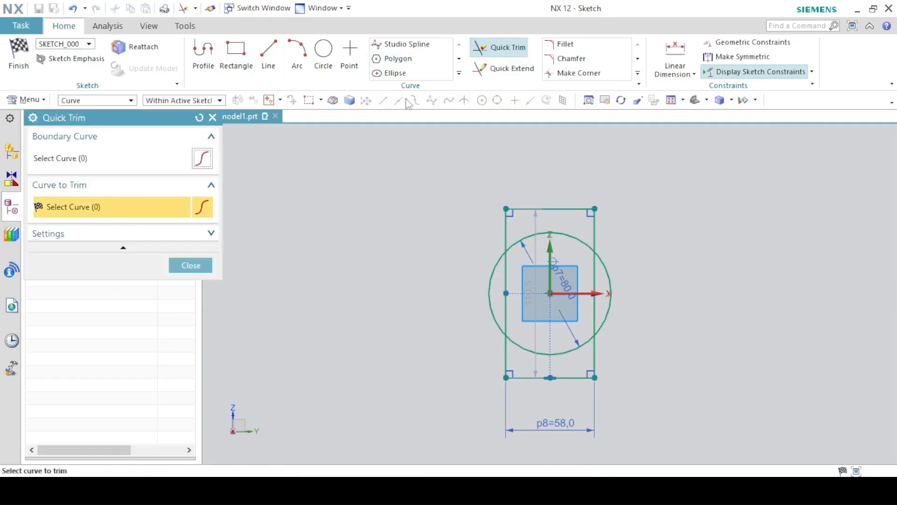
{"action": "left_click", "coordinate": [541, 209]}
{"action": "left_click", "coordinate": [594, 220]}
{"action": "left_click", "coordinate": [505, 215]}
{"action": "left_click", "coordinate": [505, 355]}
{"action": "left_click", "coordinate": [552, 377]}
{"action": "left_click", "coordinate": [594, 357]}
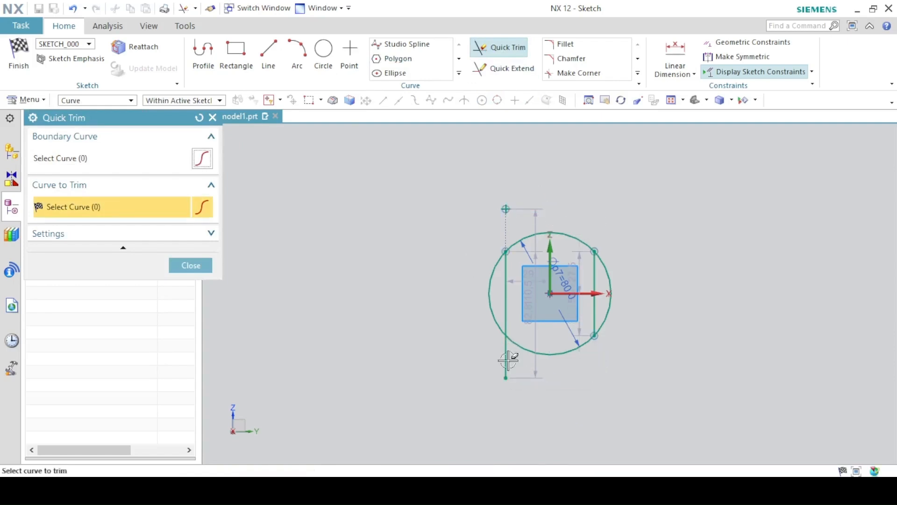
{"action": "left_click", "coordinate": [490, 300]}
{"action": "left_click", "coordinate": [191, 265]}
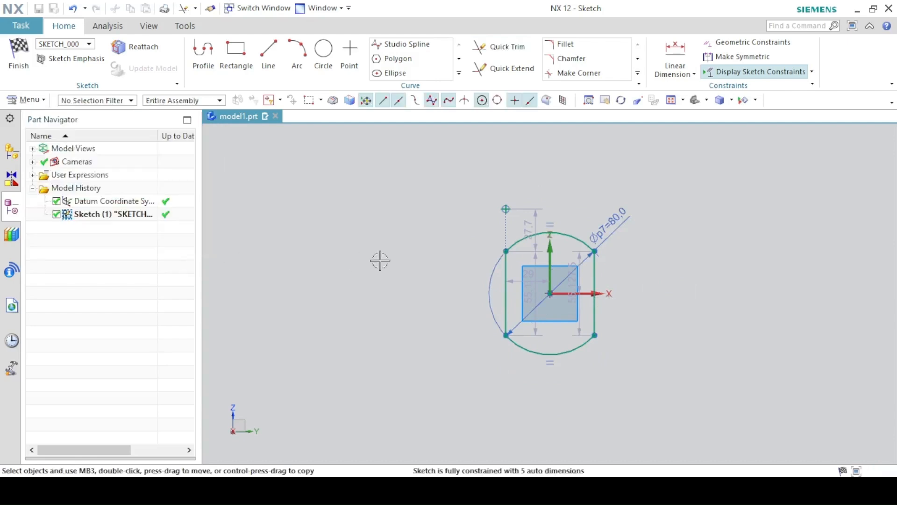
- Reposition the circle's diameter dimension above the profile and make the two vertical lines symmetric about the sketch's vertical axis
{"action": "left_click_drag", "start_coordinate": [541, 209], "coordinate": [567, 208]}
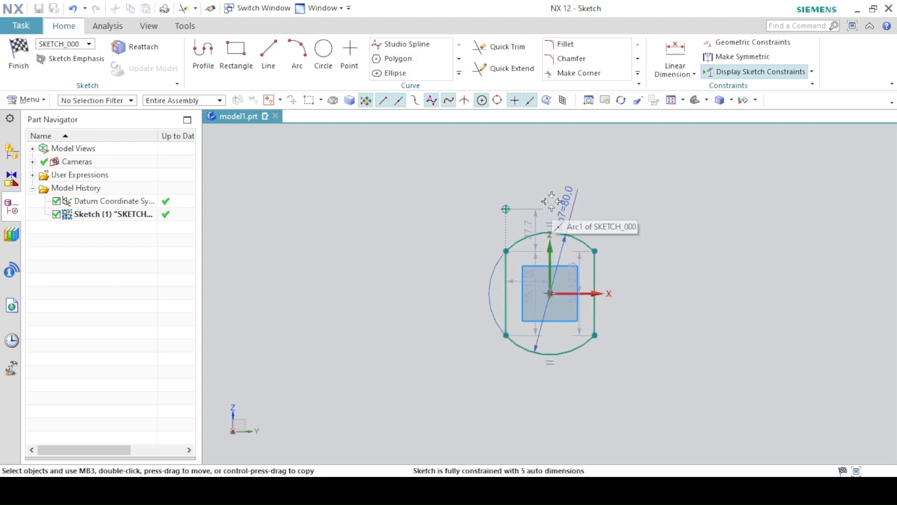
{"action": "left_click", "coordinate": [708, 57]}
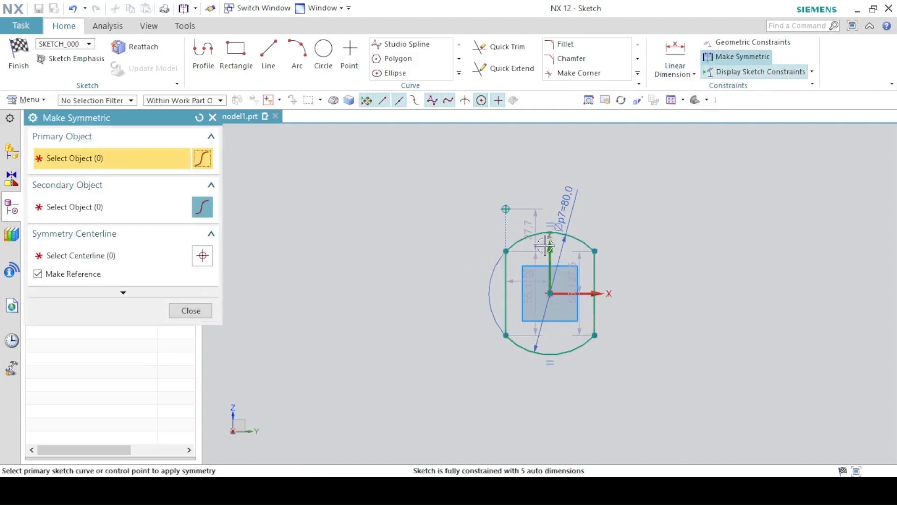
{"action": "left_click", "coordinate": [505, 265]}
{"action": "left_click", "coordinate": [594, 269]}
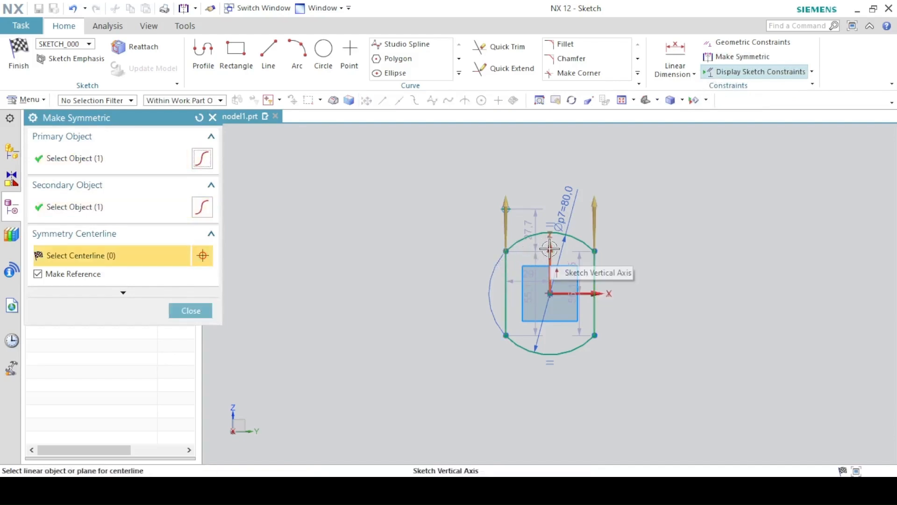
{"action": "left_click", "coordinate": [549, 251]}
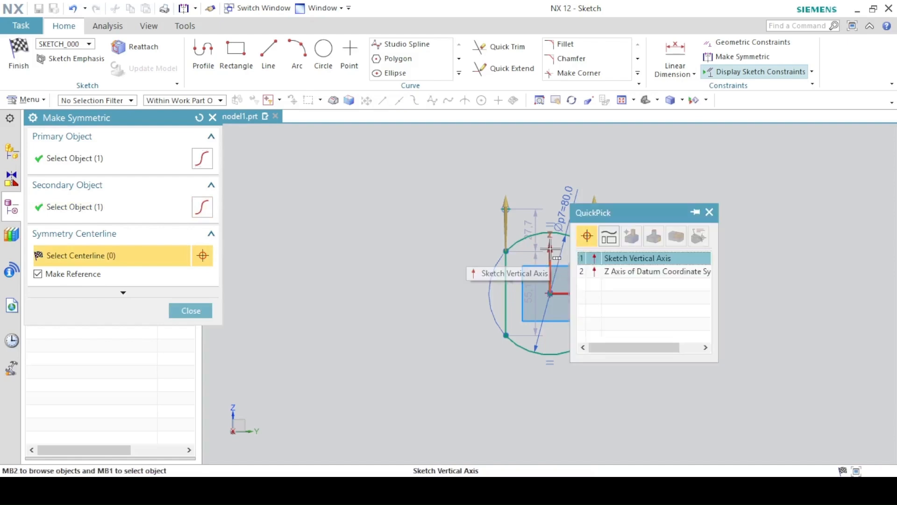
{"action": "left_click", "coordinate": [603, 257]}
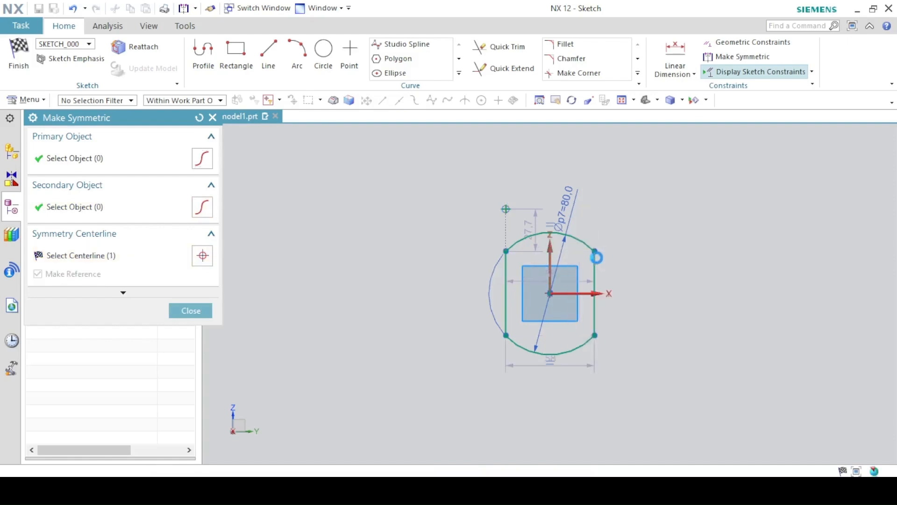
{"action": "left_click", "coordinate": [190, 310]}
- Place the automatic width dimension below the profile and turn it into a driving dimension of 58 mm
{"action": "left_click", "coordinate": [595, 285]}
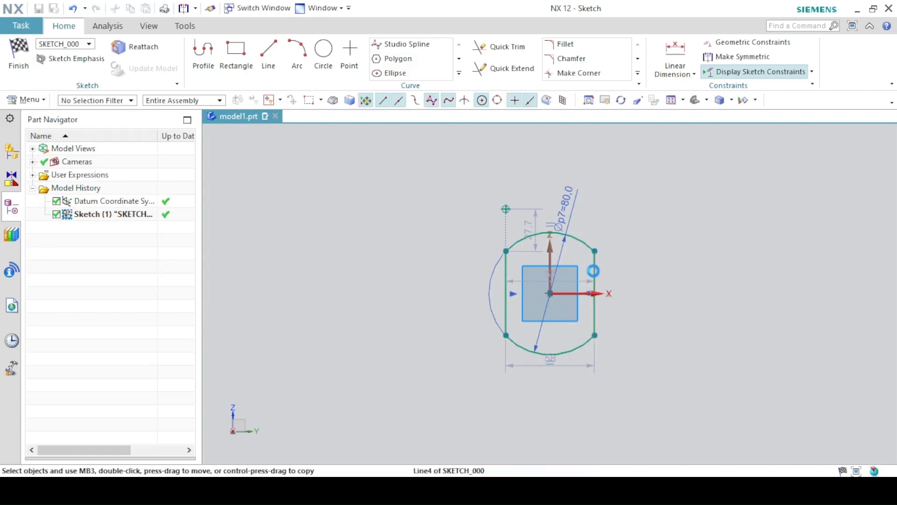
{"action": "key", "text": "Escape"}
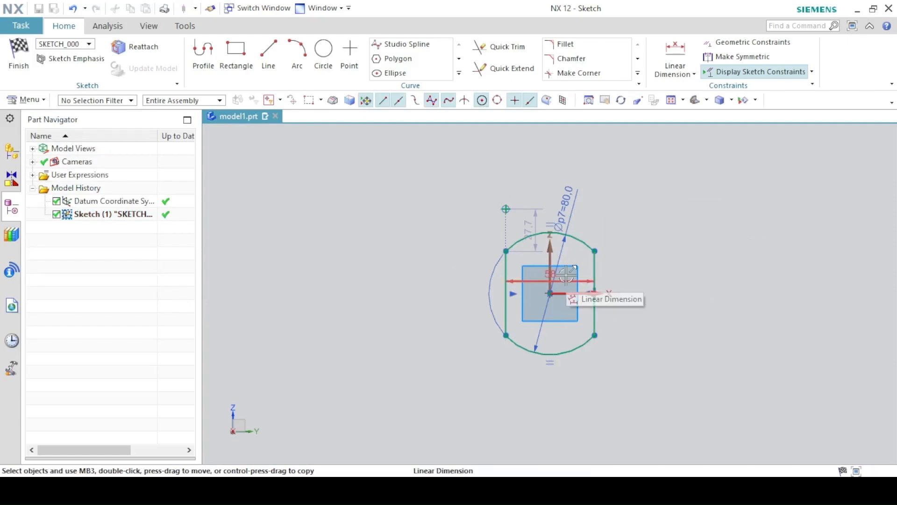
{"action": "left_click", "coordinate": [562, 377]}
{"action": "double_click", "coordinate": [561, 377]}
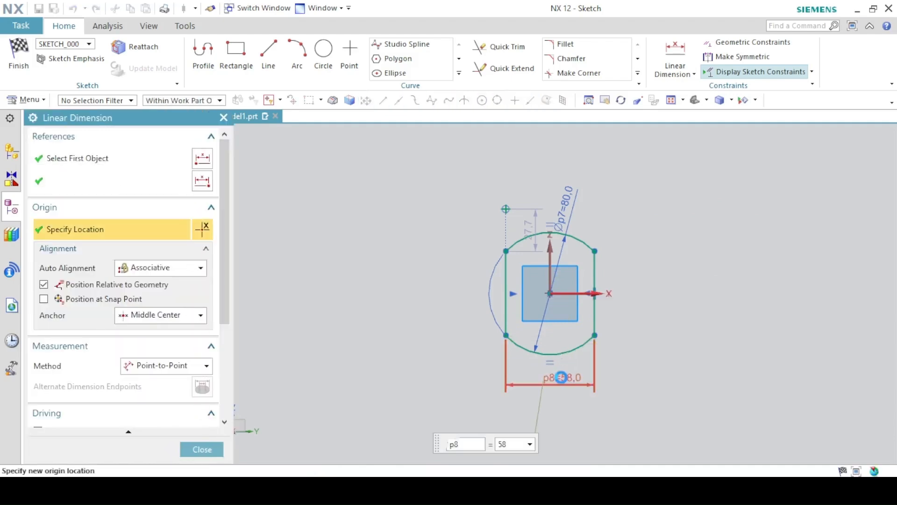
{"action": "left_click", "coordinate": [202, 449]}
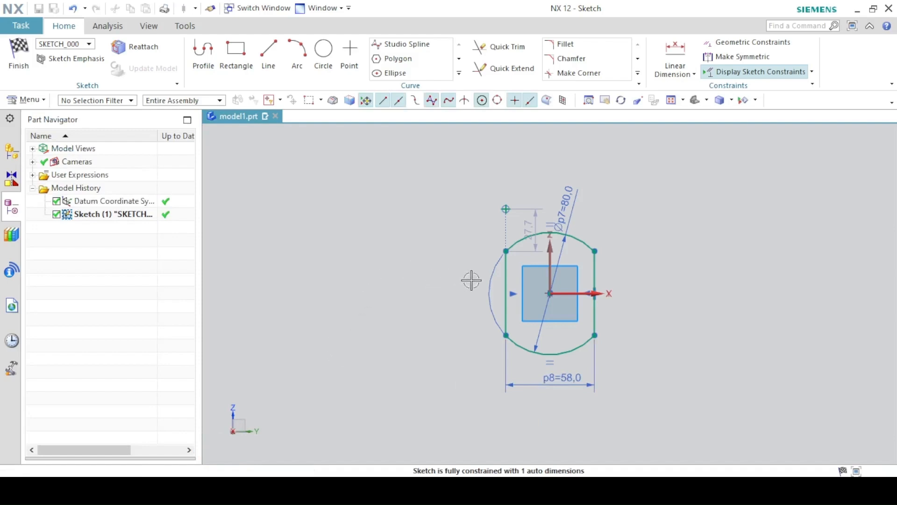
- Constrain the profile's left line as vertical and delete the stray point above it along with its point-on-curve constraint
{"action": "left_click", "coordinate": [502, 271]}
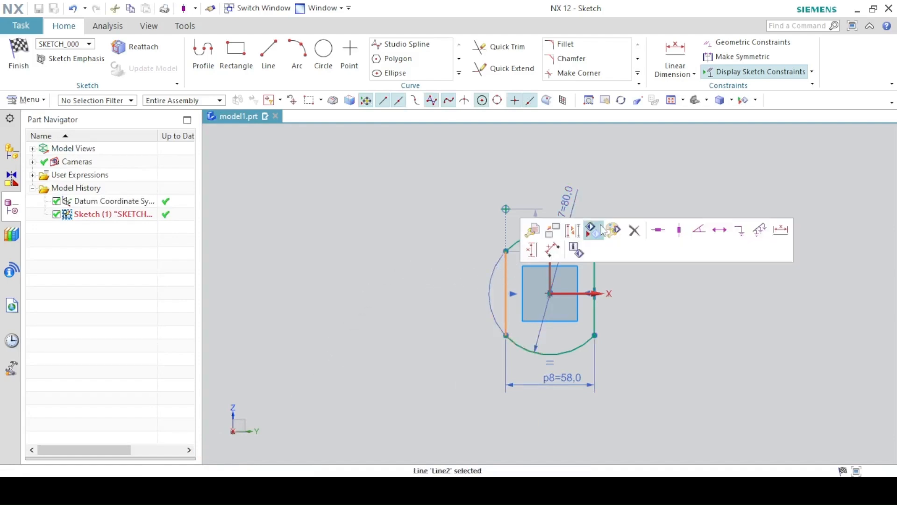
{"action": "left_click", "coordinate": [681, 227]}
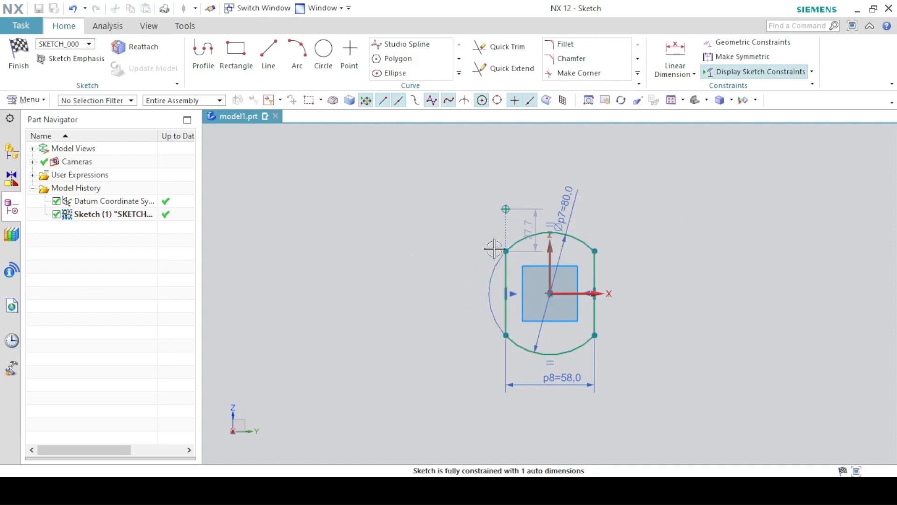
{"action": "right_click", "coordinate": [504, 207]}
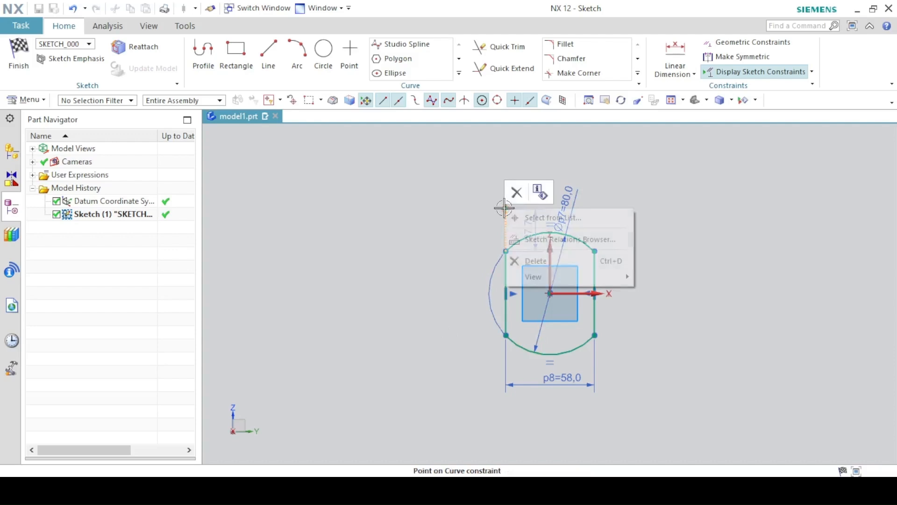
{"action": "left_click", "coordinate": [514, 261]}
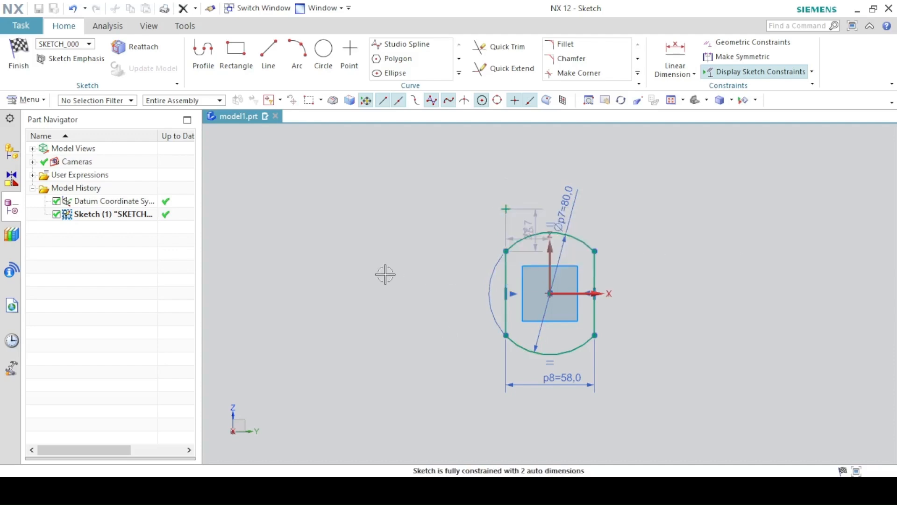
{"action": "right_click", "coordinate": [505, 209]}
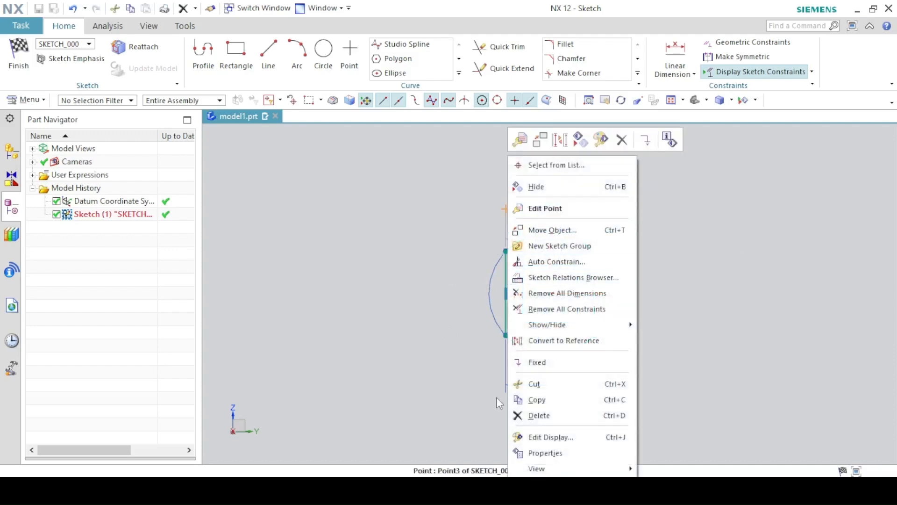
{"action": "left_click", "coordinate": [539, 415]}
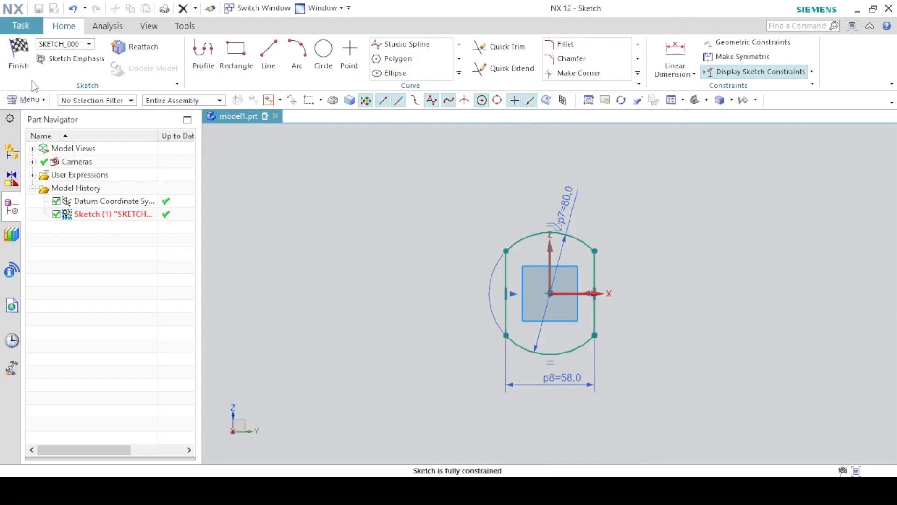
- Finish the flange profile sketch and extrude it 12 mm
{"action": "left_click", "coordinate": [18, 56]}
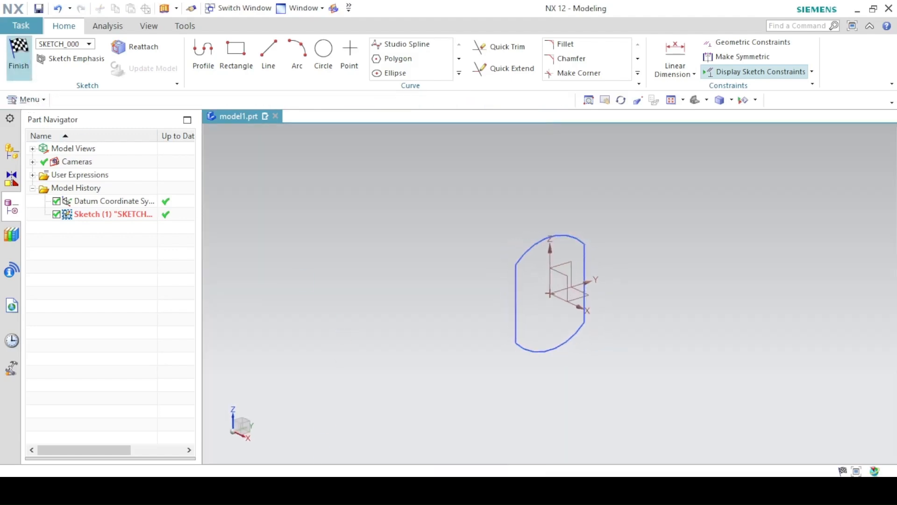
{"action": "key", "text": "alt+Tab"}
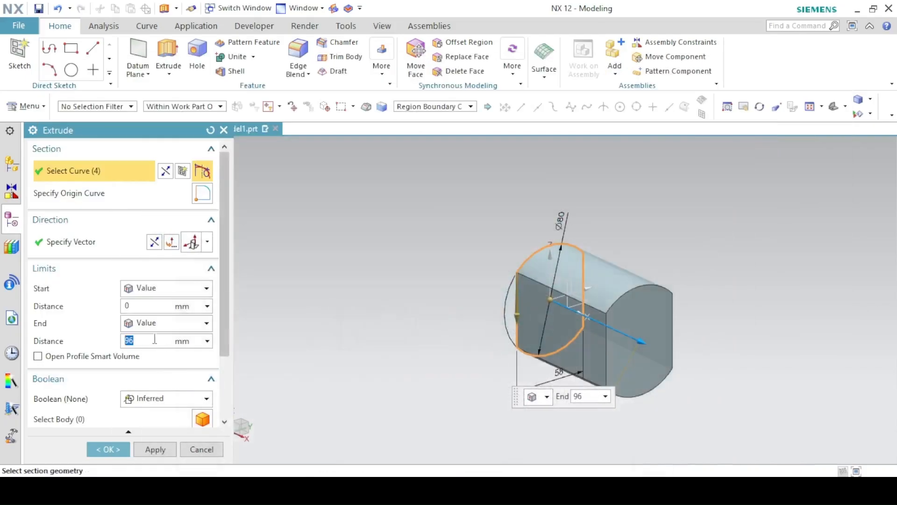
{"action": "type", "text": "12"}
{"action": "key", "text": "Return"}
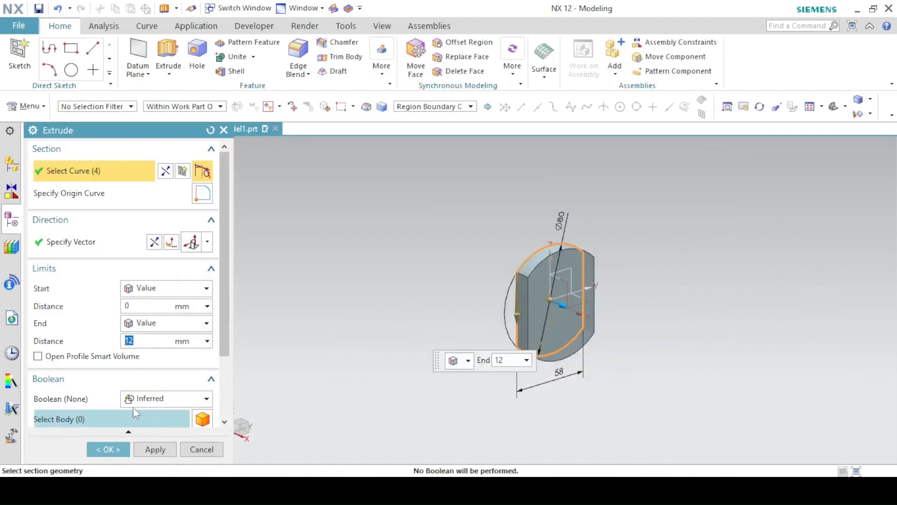
{"action": "left_click", "coordinate": [136, 448]}
- Check the reference drawing and start a new extrude section sketch on the flange's back face
{"action": "key", "text": "alt+Tab"}
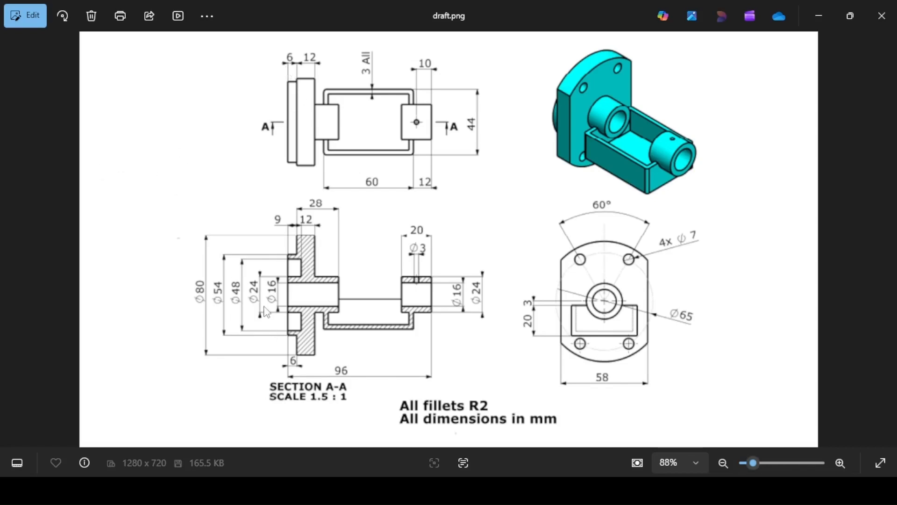
{"action": "key", "text": "alt+Tab"}
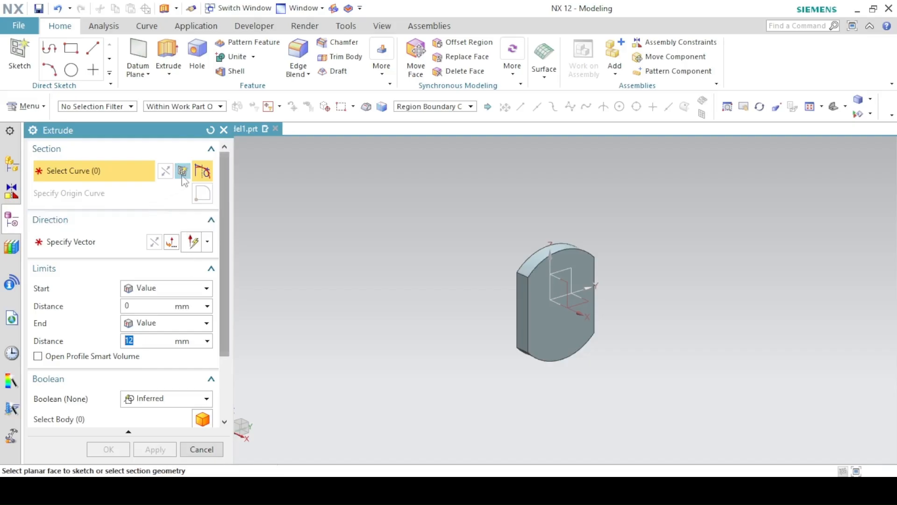
{"action": "left_click", "coordinate": [202, 171]}
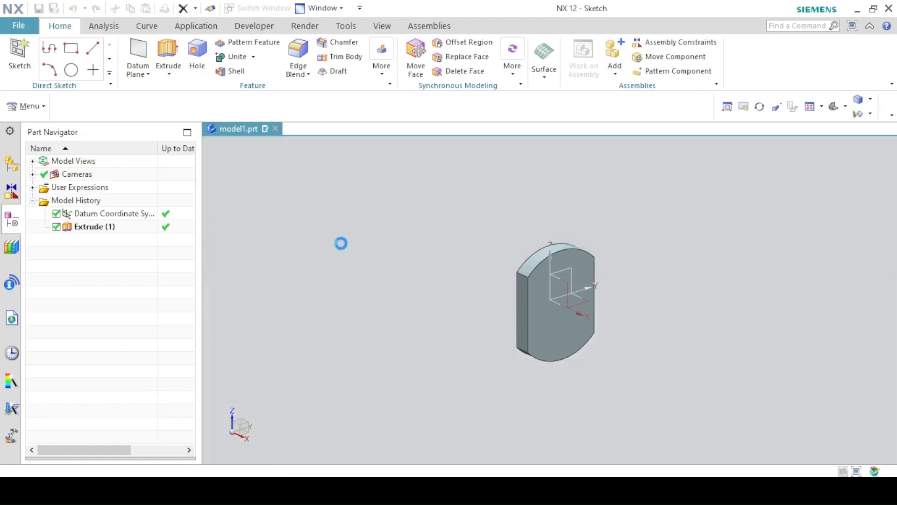
{"action": "mouse_move", "coordinate": [346, 272]}
{"action": "middle_mouse_down"}
{"action": "mouse_move", "coordinate": [421, 260]}
{"action": "mouse_move", "coordinate": [519, 274]}
{"action": "middle_mouse_up"}
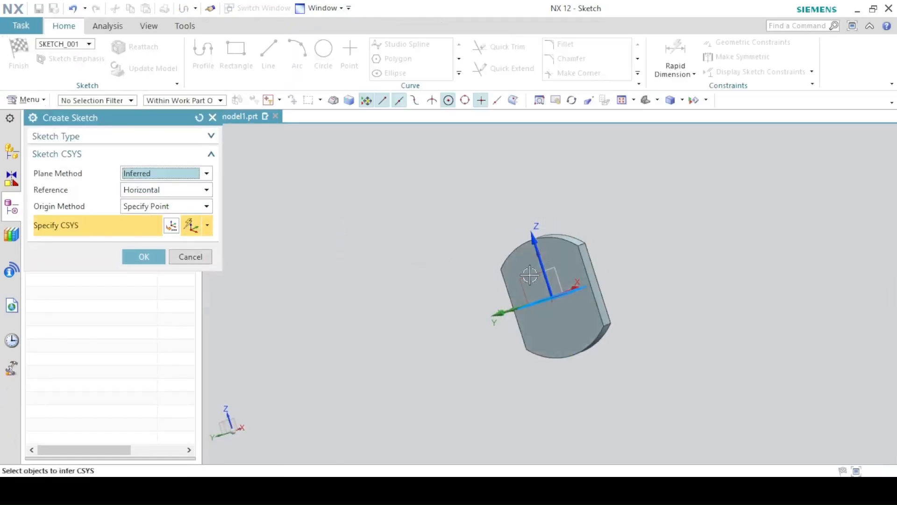
{"action": "left_click", "coordinate": [562, 263]}
{"action": "left_click", "coordinate": [143, 257]}
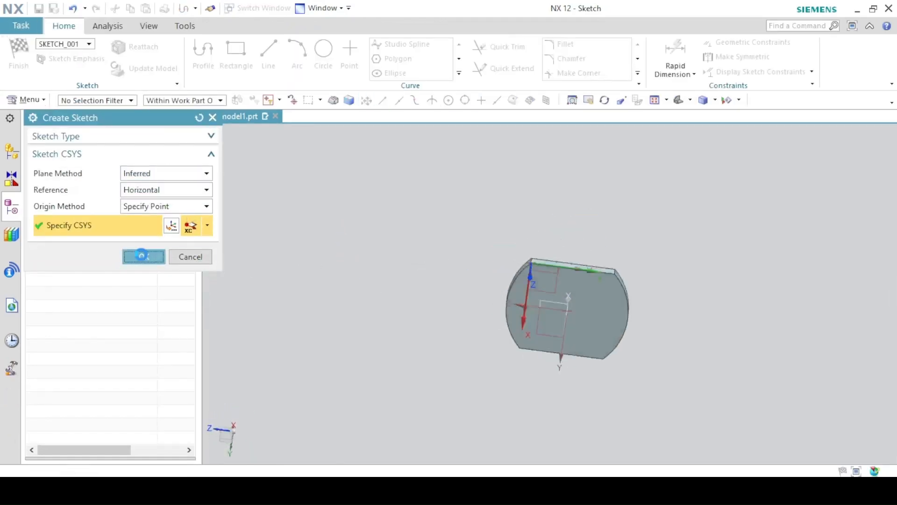
- Draw a 54 mm diameter circle centred on the flange
{"action": "left_click", "coordinate": [323, 50]}
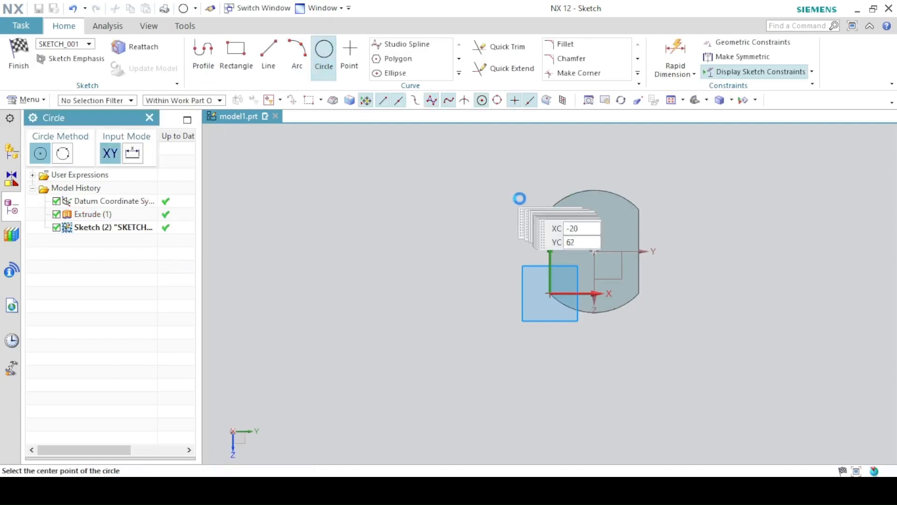
{"action": "left_click", "coordinate": [594, 251]}
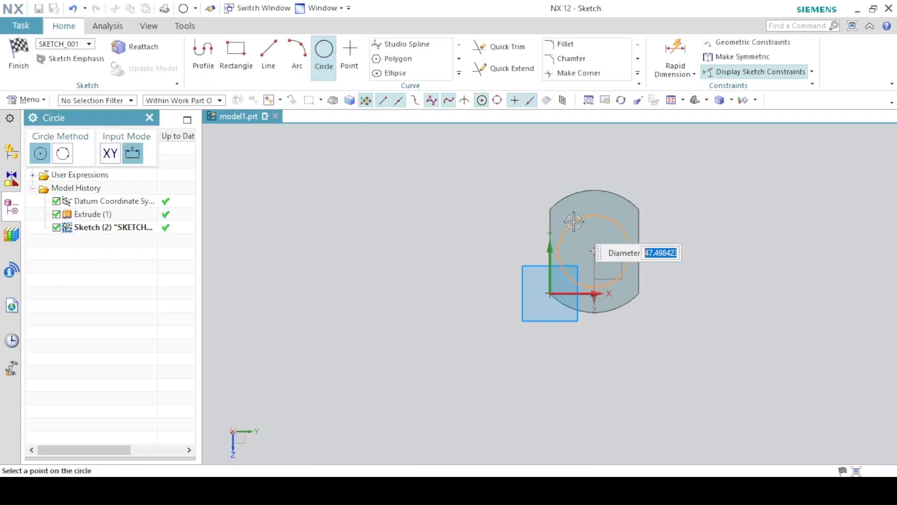
{"action": "type", "text": "54"}
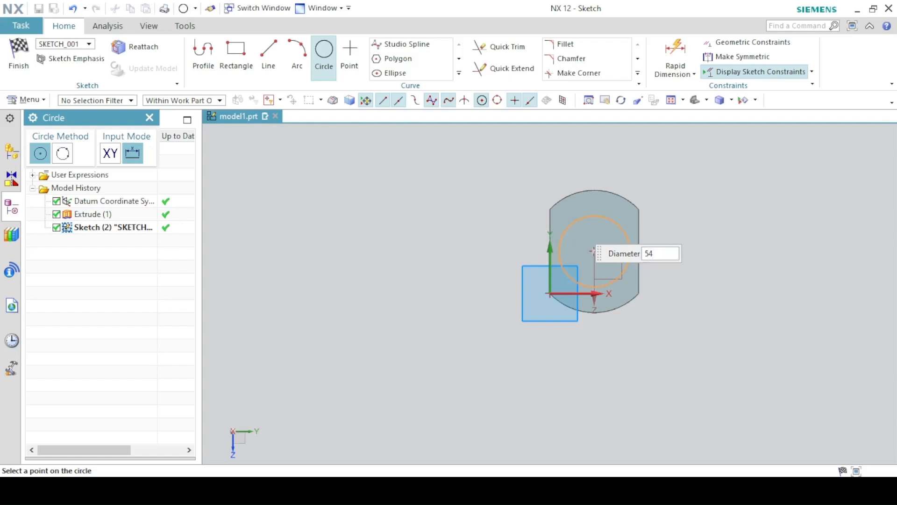
{"action": "key", "text": "Return"}
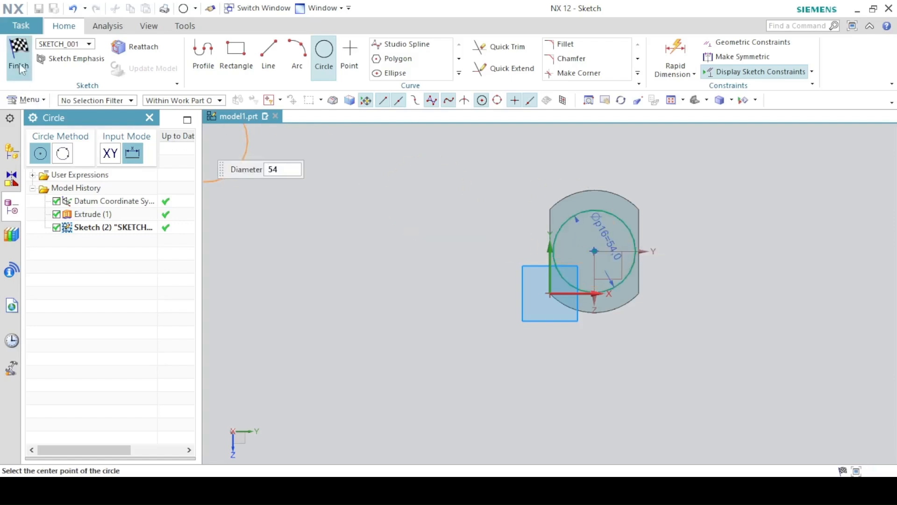
- Finish the circle sketch and extrude it 6 mm outward from the back face, united with the flange body
{"action": "left_click", "coordinate": [18, 63]}
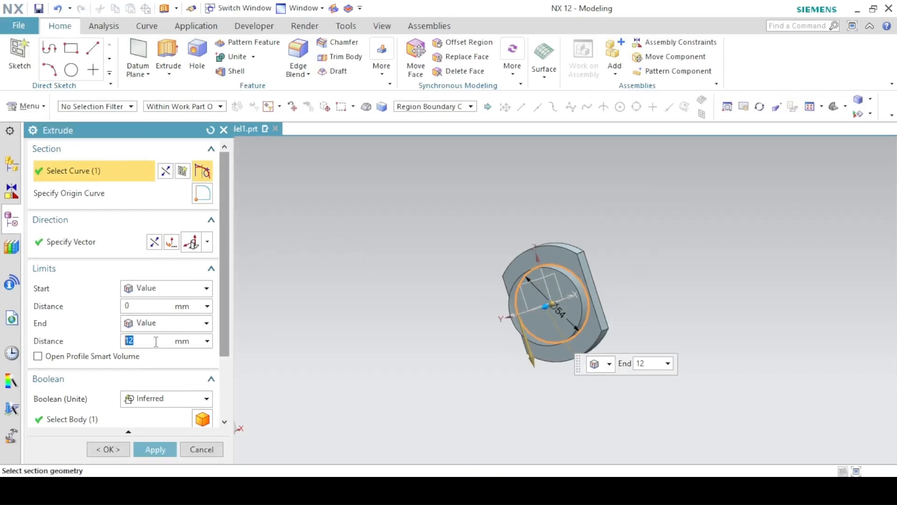
{"action": "left_click", "coordinate": [137, 400]}
{"action": "left_click", "coordinate": [143, 426]}
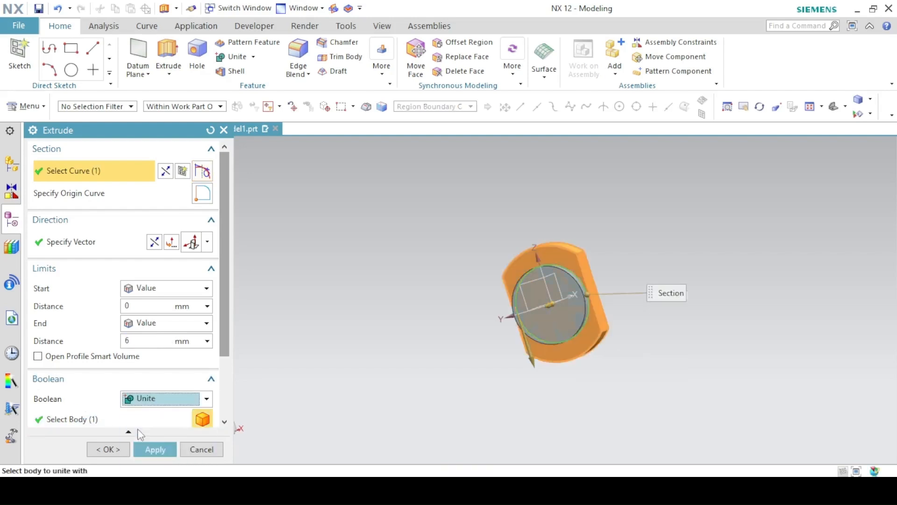
{"action": "middle_click_drag", "start_coordinate": [549, 318], "coordinate": [511, 305]}
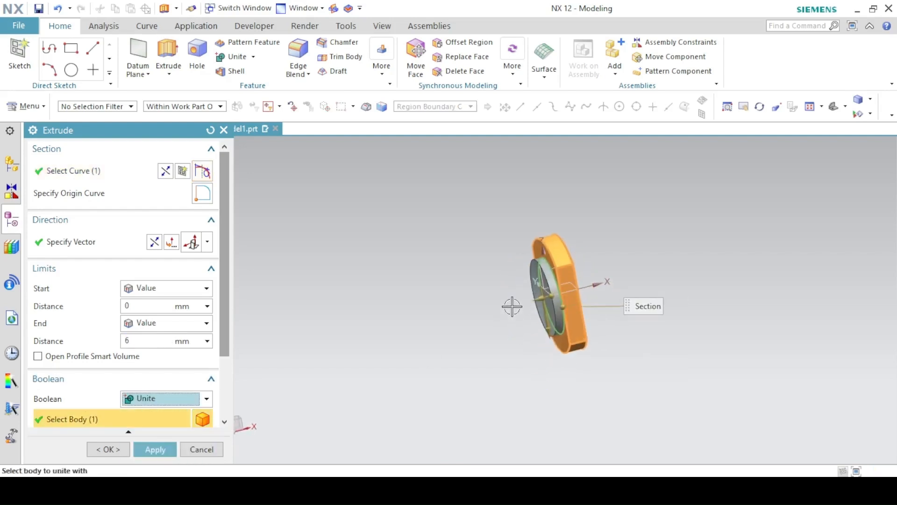
{"action": "scroll", "coordinate": [507, 293], "scroll_direction": "up", "scroll_amount": 2}
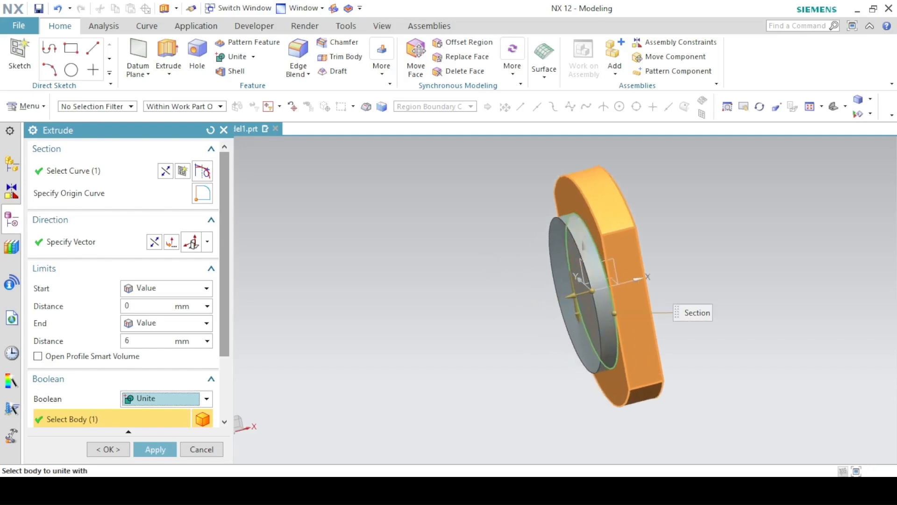
{"action": "left_click", "coordinate": [125, 450]}
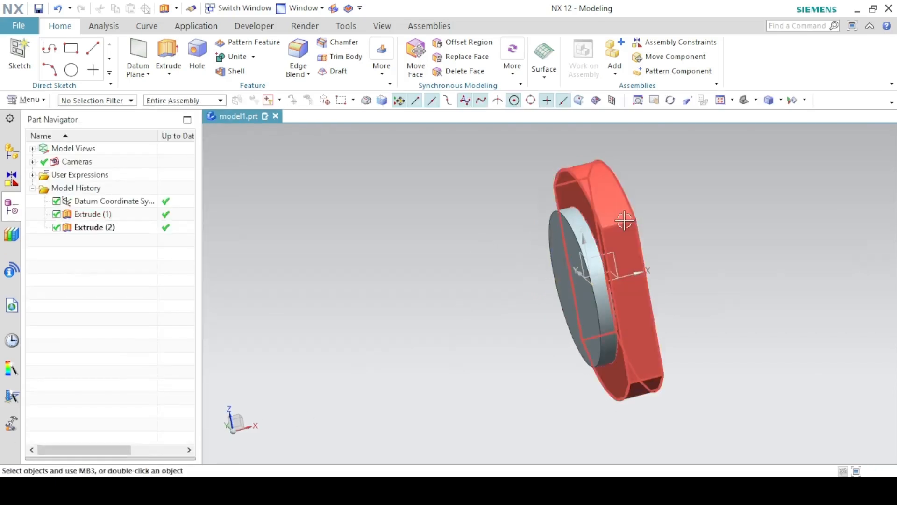
- Create a datum plane 96 mm from the round boss's end face on the flange's front side, checking the reference drawing
{"action": "left_click", "coordinate": [744, 99]}
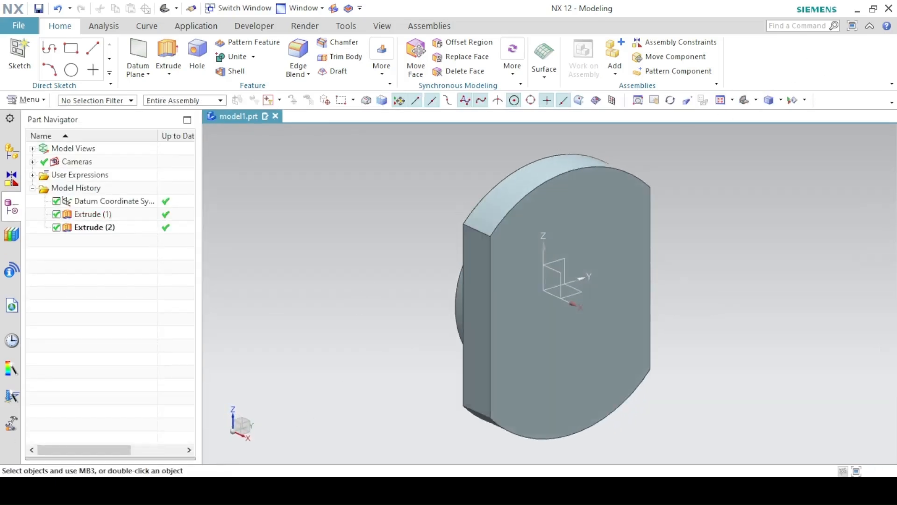
{"action": "key", "text": "alt+Tab"}
{"action": "left_click", "coordinate": [142, 55]}
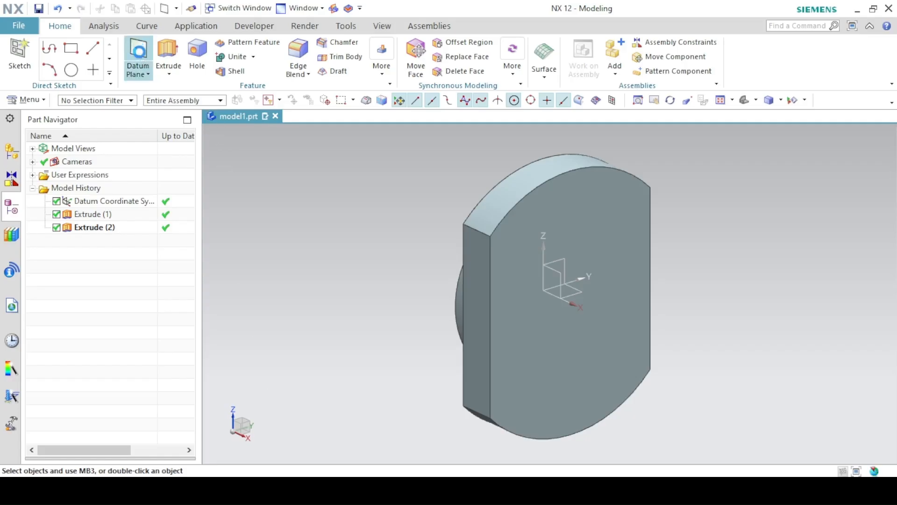
{"action": "middle_click_drag", "start_coordinate": [321, 243], "coordinate": [439, 217]}
{"action": "left_click", "coordinate": [500, 236]}
{"action": "left_click", "coordinate": [111, 234]}
{"action": "middle_click_drag", "start_coordinate": [428, 287], "coordinate": [367, 268]}
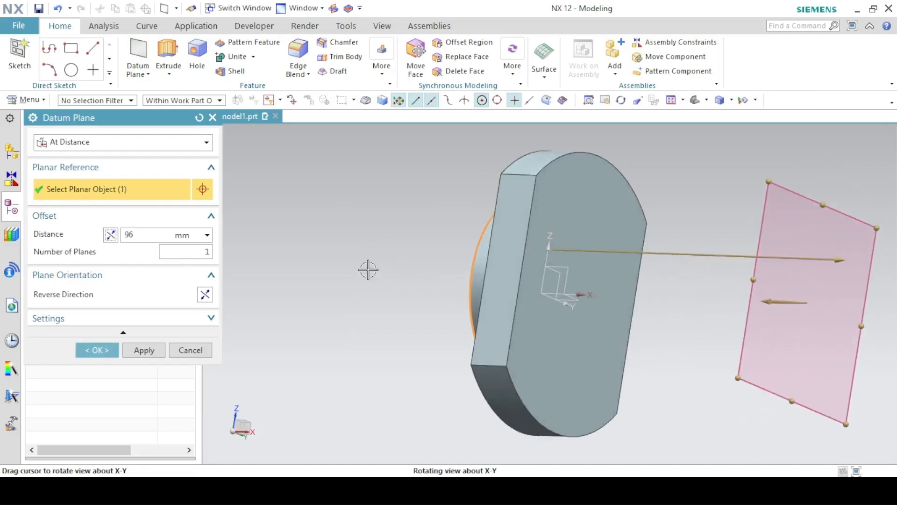
{"action": "key", "text": "alt+Tab"}
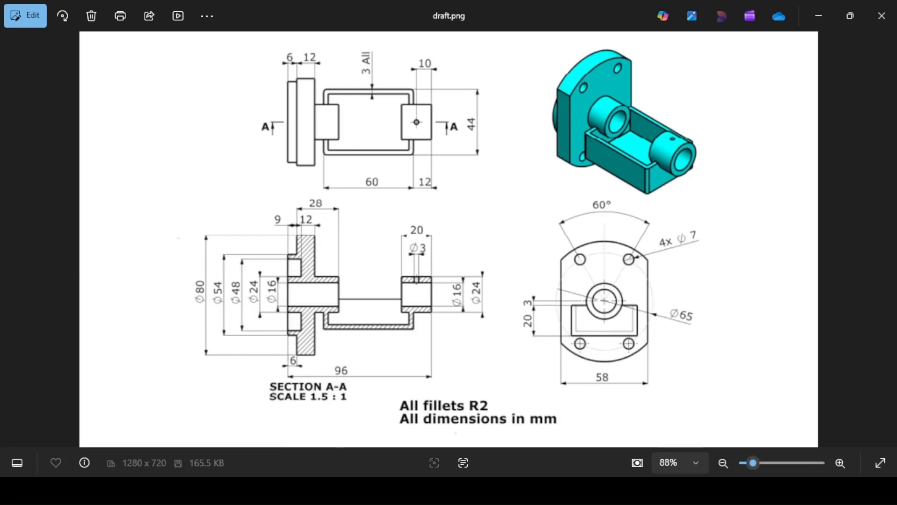
{"action": "key", "text": "alt+Tab"}
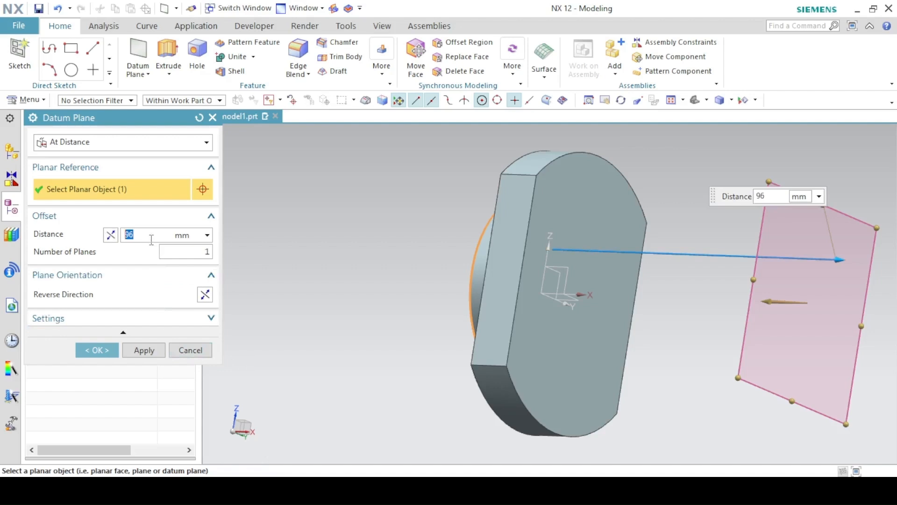
{"action": "left_click", "coordinate": [113, 350]}
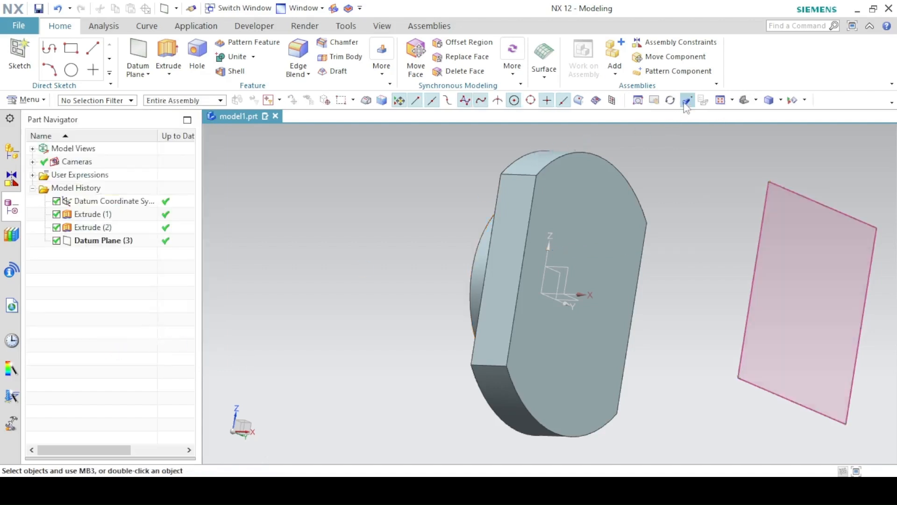
- Start a new extrude section sketch on the offset datum plane, reversing the sketch plane's normal away from the flange
{"action": "left_click", "coordinate": [765, 101]}
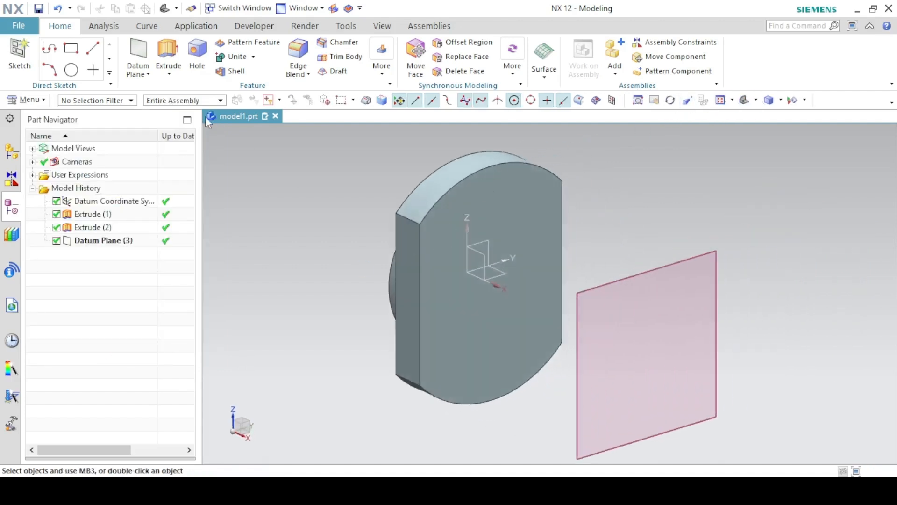
{"action": "left_click", "coordinate": [169, 56]}
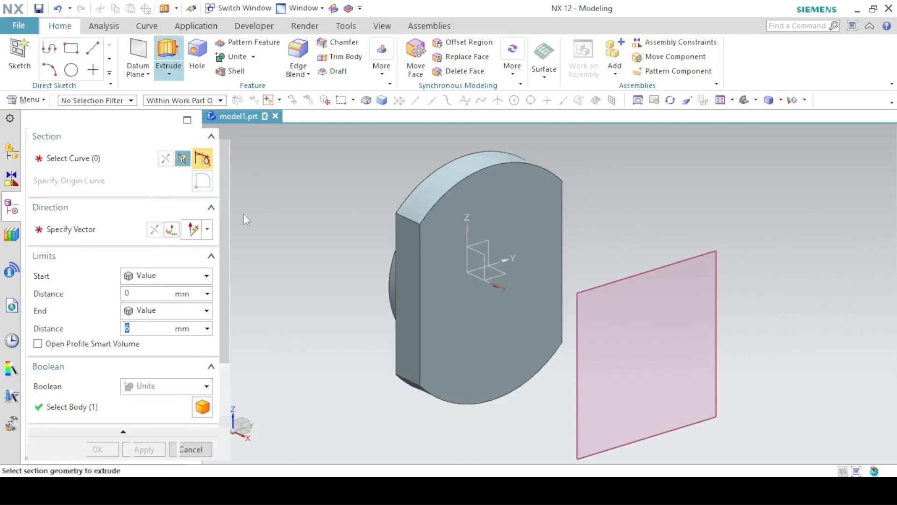
{"action": "left_click", "coordinate": [202, 160]}
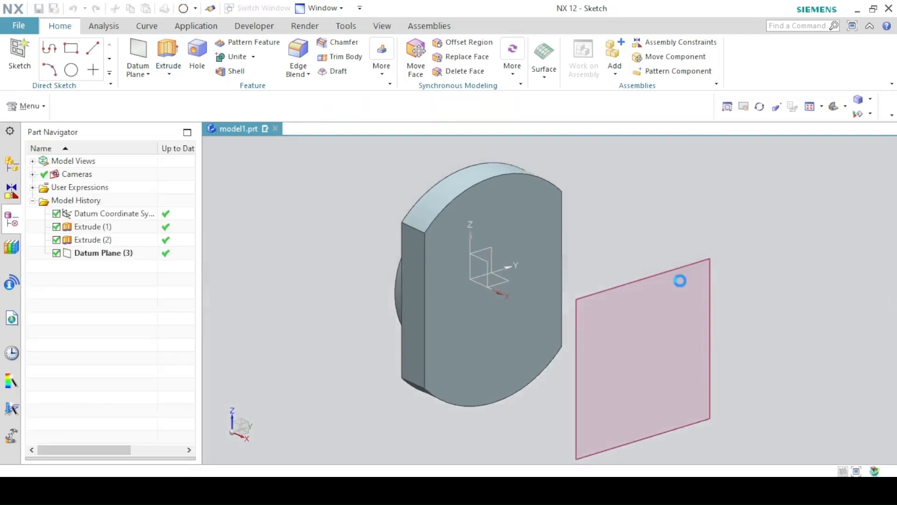
{"action": "left_click", "coordinate": [622, 282]}
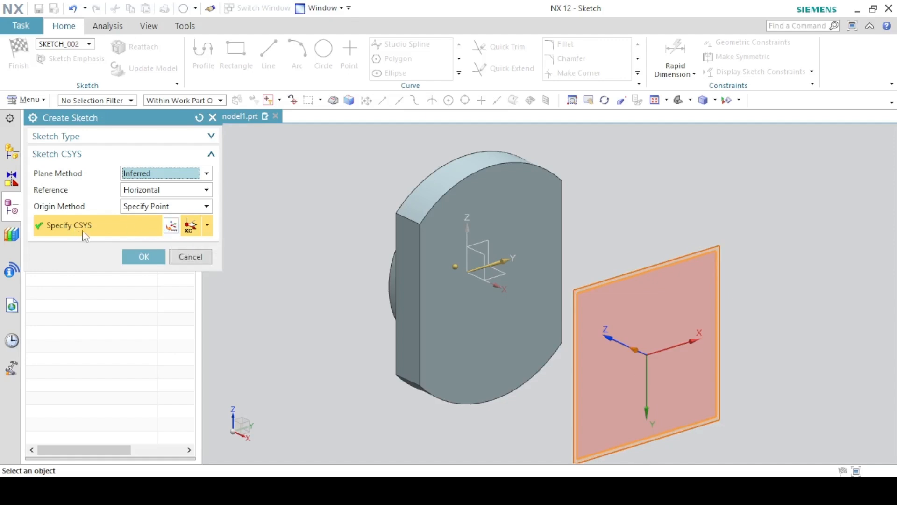
{"action": "left_click", "coordinate": [172, 227]}
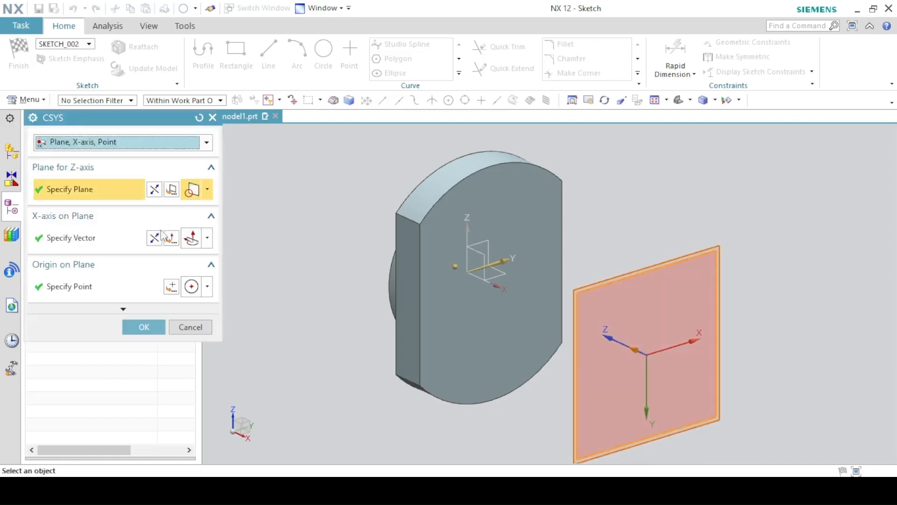
{"action": "left_click", "coordinate": [154, 188]}
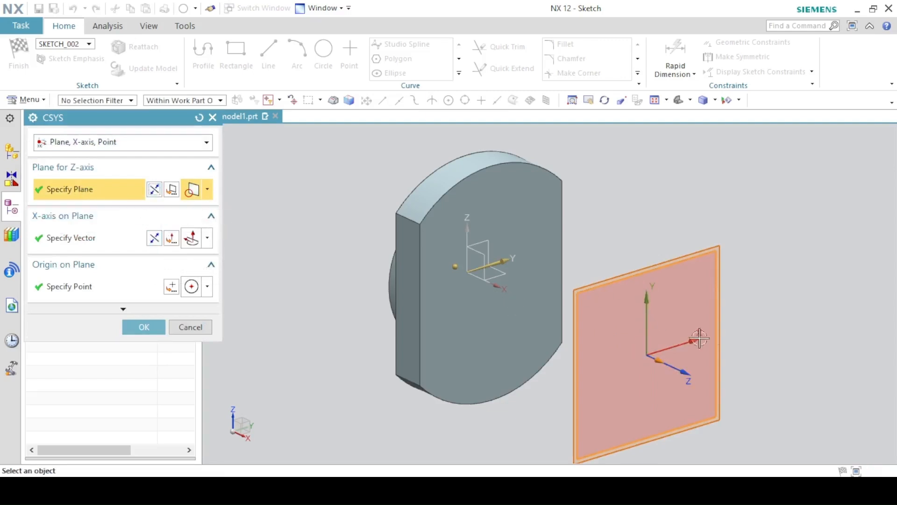
{"action": "left_click", "coordinate": [122, 326]}
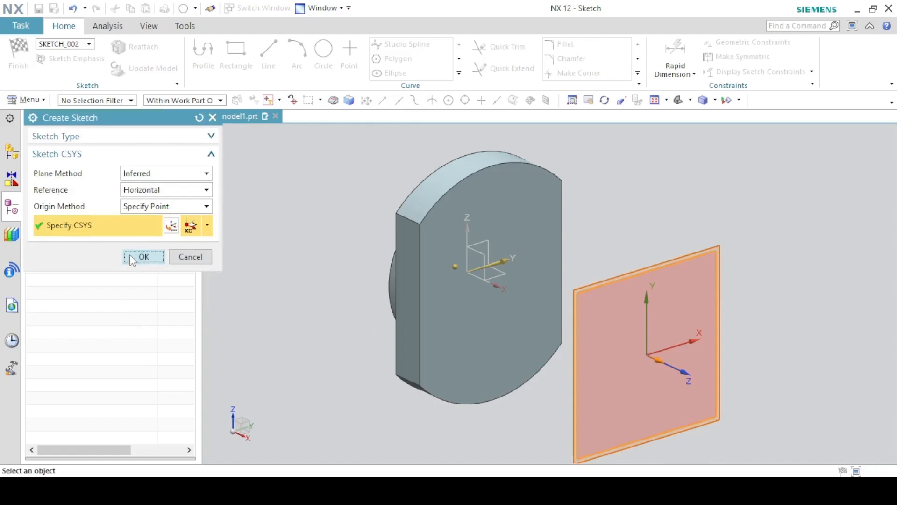
{"action": "left_click", "coordinate": [131, 257]}
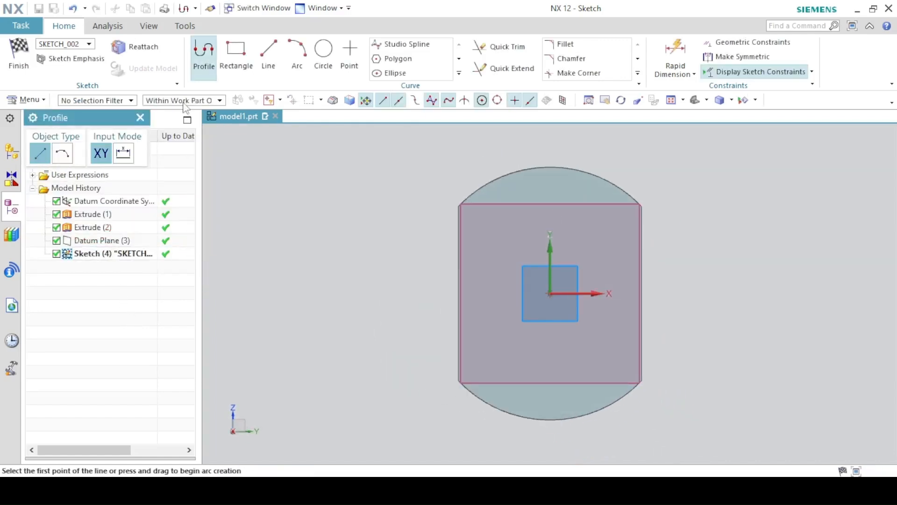
- Draw a rectangle about 46 mm wide by two corners across the sketch origin
{"action": "left_click", "coordinate": [235, 56]}
{"action": "left_click", "coordinate": [44, 156]}
{"action": "left_click", "coordinate": [471, 281]}
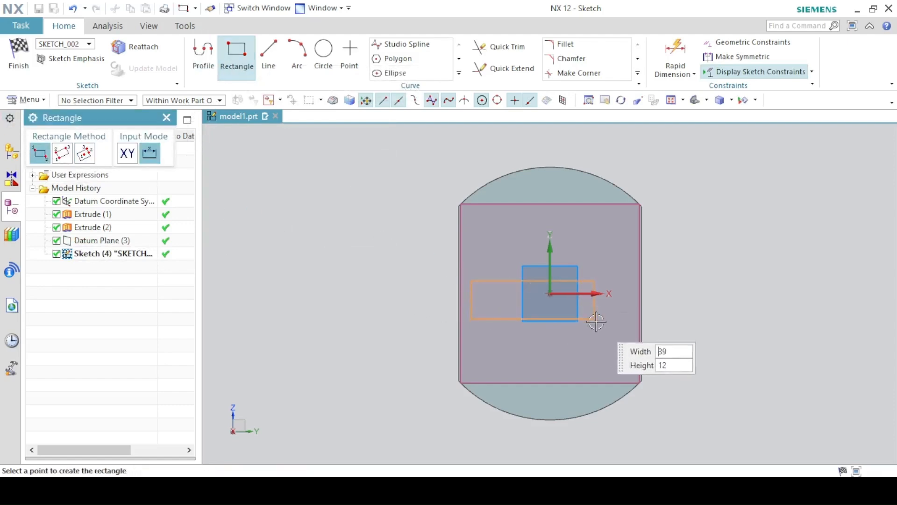
{"action": "left_click", "coordinate": [616, 343]}
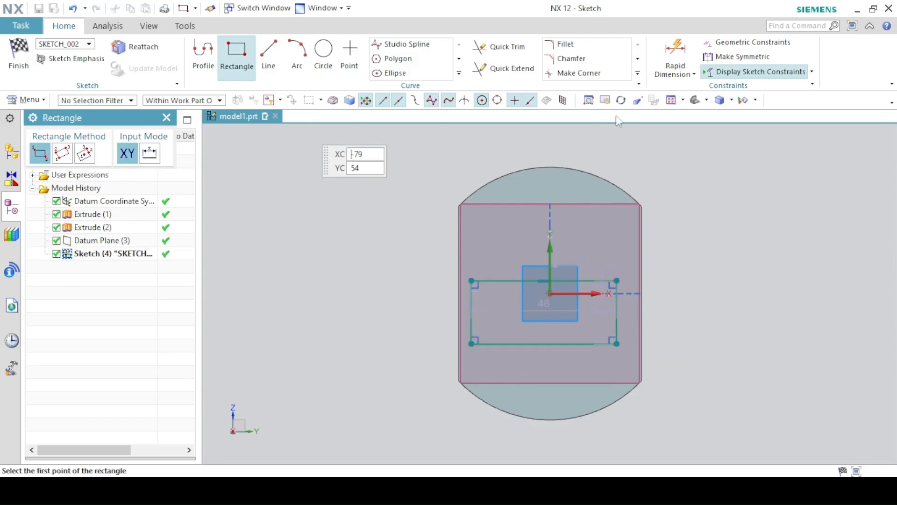
- Check the reference drawing and dimension the rectangle's width at 44 mm
{"action": "left_click", "coordinate": [673, 74]}
{"action": "left_click", "coordinate": [677, 107]}
{"action": "left_click", "coordinate": [279, 490]}
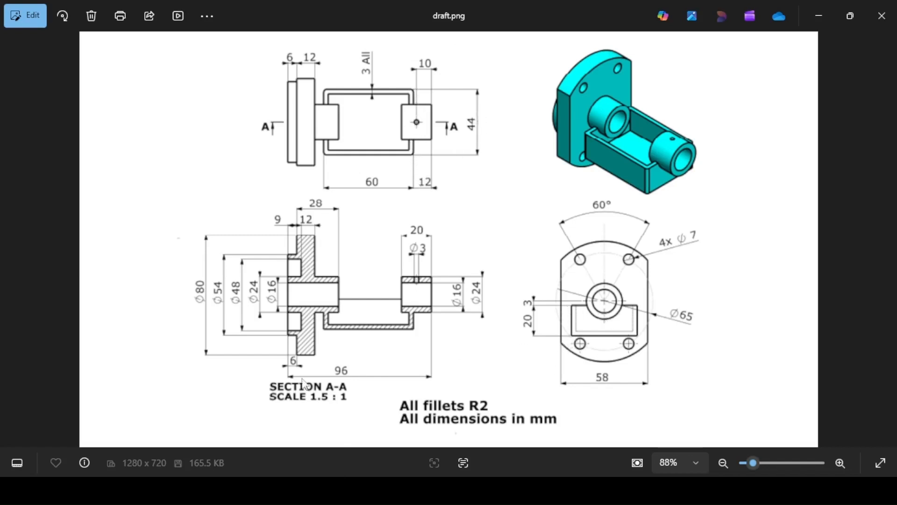
{"action": "left_click", "coordinate": [279, 490]}
{"action": "left_click", "coordinate": [594, 281]}
{"action": "left_click", "coordinate": [586, 240]}
{"action": "type", "text": "44"}
{"action": "key", "text": "Return"}
- Dimension the rectangle's height at 20 mm
{"action": "left_click", "coordinate": [474, 296]}
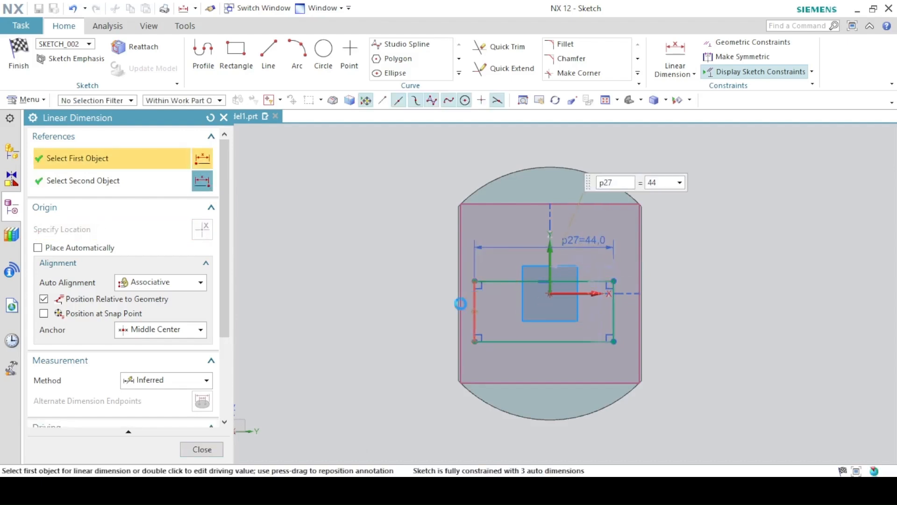
{"action": "left_click", "coordinate": [396, 326]}
{"action": "type", "text": "20"}
{"action": "key", "text": "Return"}
{"action": "left_click", "coordinate": [202, 449]}
- Check the reference drawing, move the rectangle below the origin, and align its upper edge's midpoint vertically with the origin
{"action": "key", "text": "alt+Tab"}
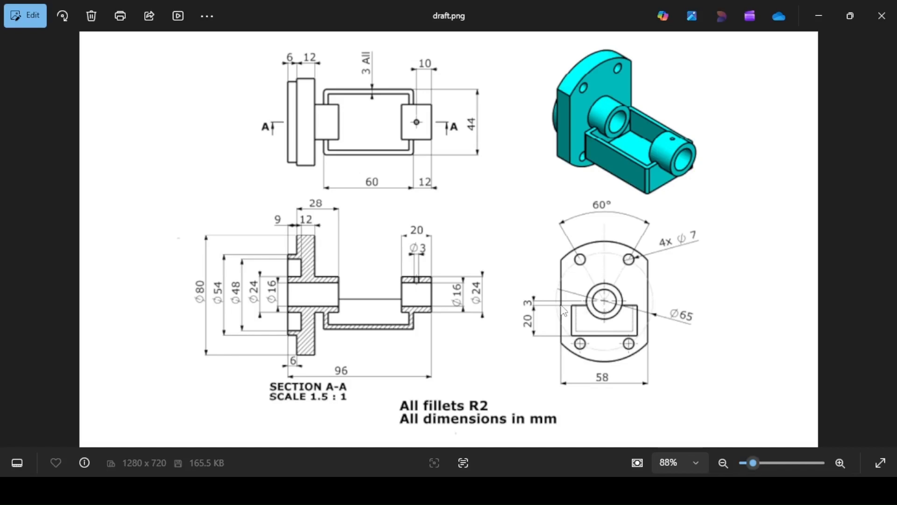
{"action": "key", "text": "alt+Tab"}
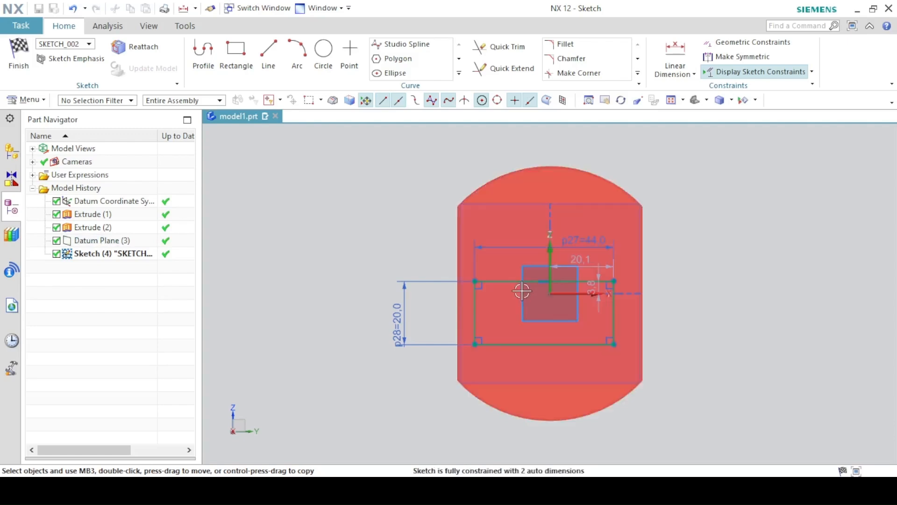
{"action": "mouse_move", "coordinate": [508, 281]}
{"action": "left_mouse_down"}
{"action": "mouse_move", "coordinate": [511, 306]}
{"action": "mouse_move", "coordinate": [525, 315]}
{"action": "left_mouse_up"}
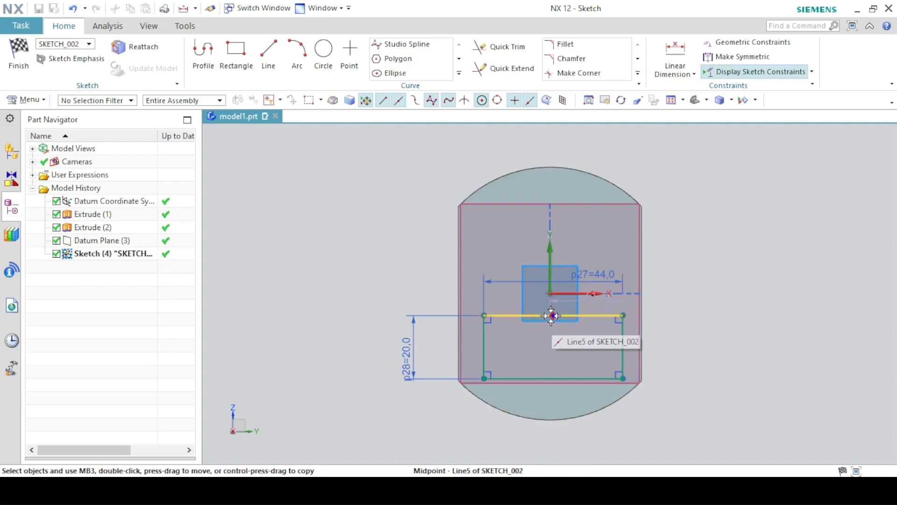
{"action": "left_click", "coordinate": [552, 314]}
{"action": "left_click", "coordinate": [549, 294]}
{"action": "left_click", "coordinate": [615, 270]}
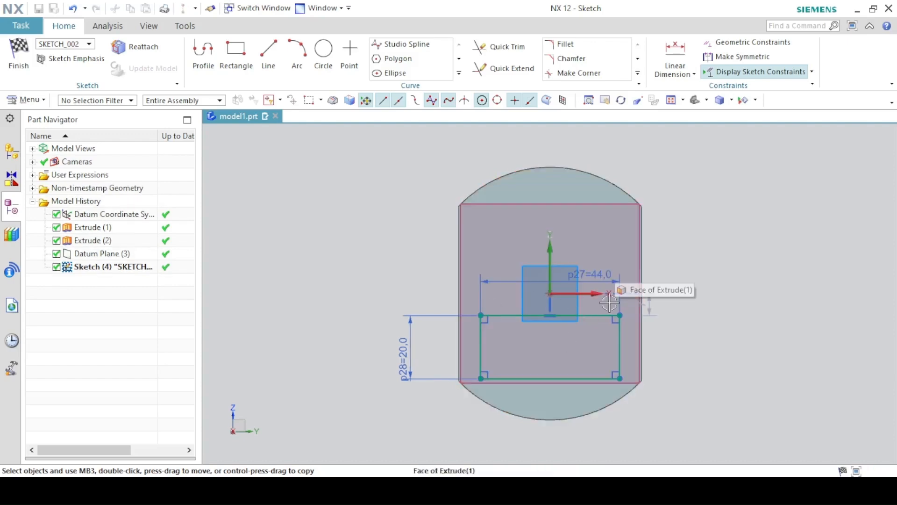
- Dimension the vertical distance from the origin to the rectangle's upper edge at 3 mm
{"action": "left_click", "coordinate": [675, 56]}
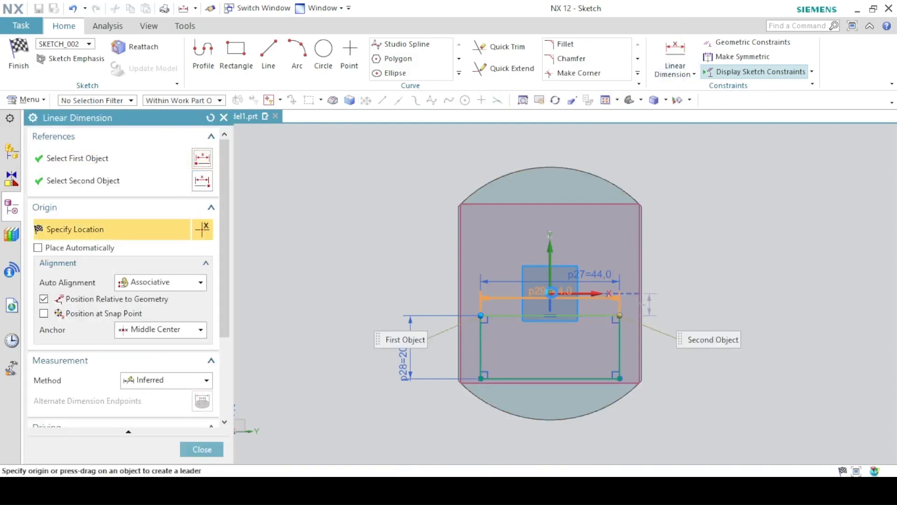
{"action": "left_click", "coordinate": [550, 294]}
{"action": "left_click", "coordinate": [408, 295]}
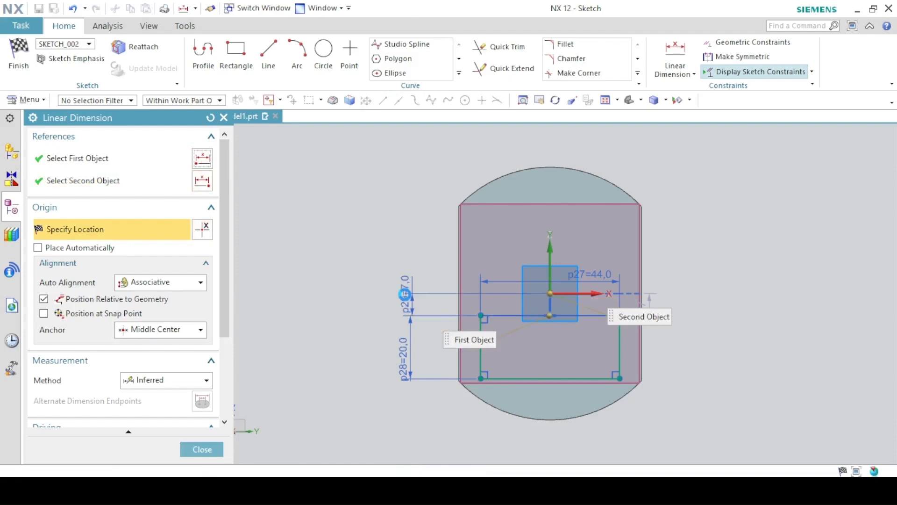
{"action": "left_click", "coordinate": [404, 296]}
{"action": "type", "text": "3"}
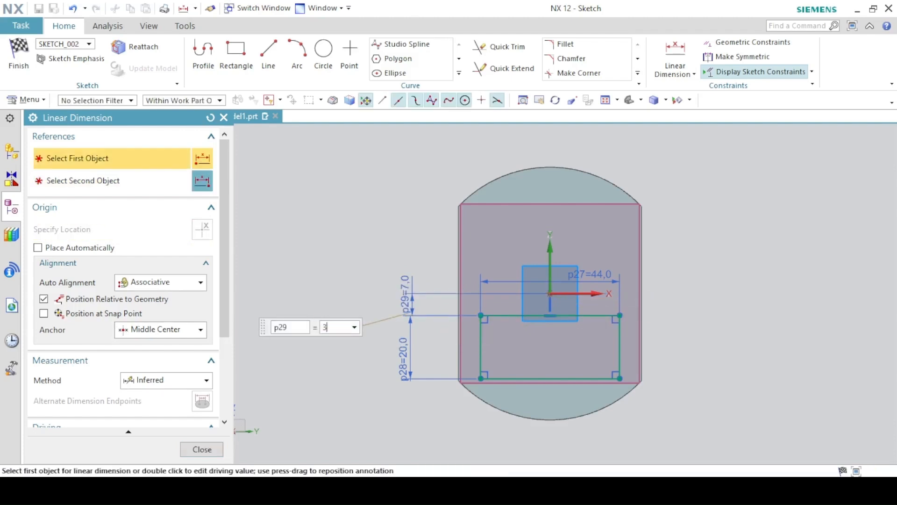
{"action": "key", "text": "Return"}
{"action": "left_click", "coordinate": [202, 449]}
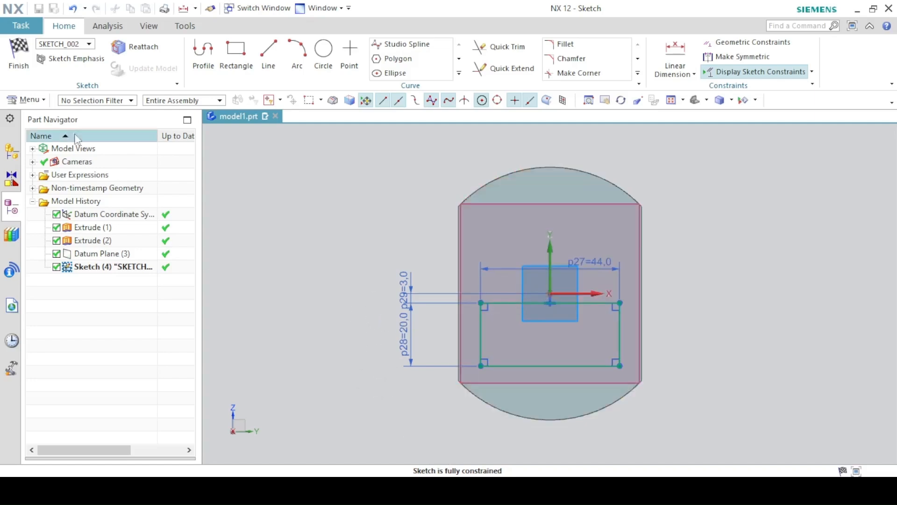
- Finish the rectangle sketch, reverse the extrusion direction toward the flange, and check the box lengths in the reference drawing
{"action": "left_click", "coordinate": [12, 65]}
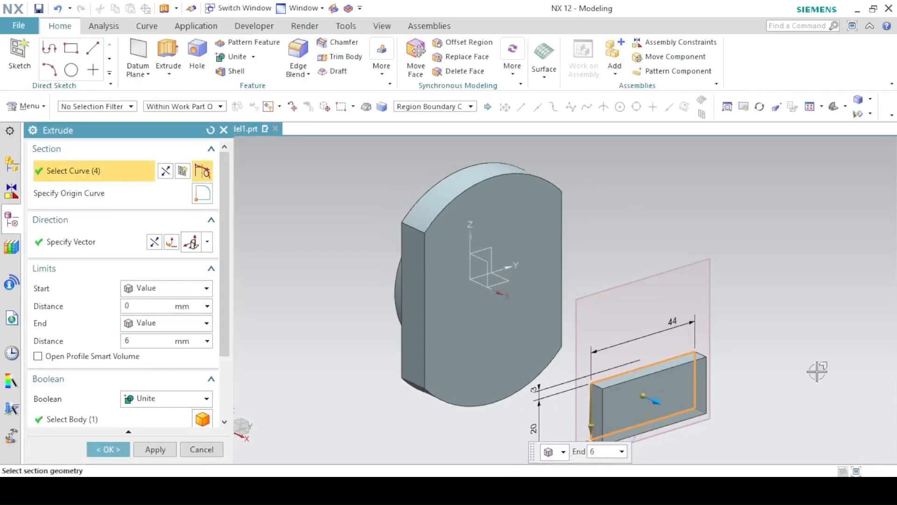
{"action": "left_click", "coordinate": [154, 242]}
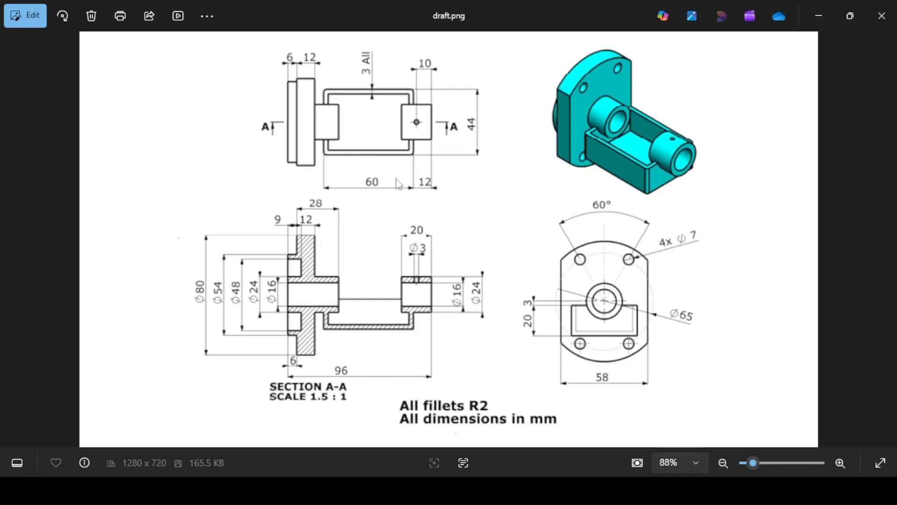
{"action": "scroll", "coordinate": [410, 185], "scroll_direction": "up", "scroll_amount": 1}
{"action": "scroll", "coordinate": [409, 185], "scroll_direction": "down", "scroll_amount": 1}
{"action": "left_click", "coordinate": [307, 489]}
- Set the rectangle extrusion's start distance to 12 mm and its end distance to 72 mm
{"action": "double_click", "coordinate": [130, 308]}
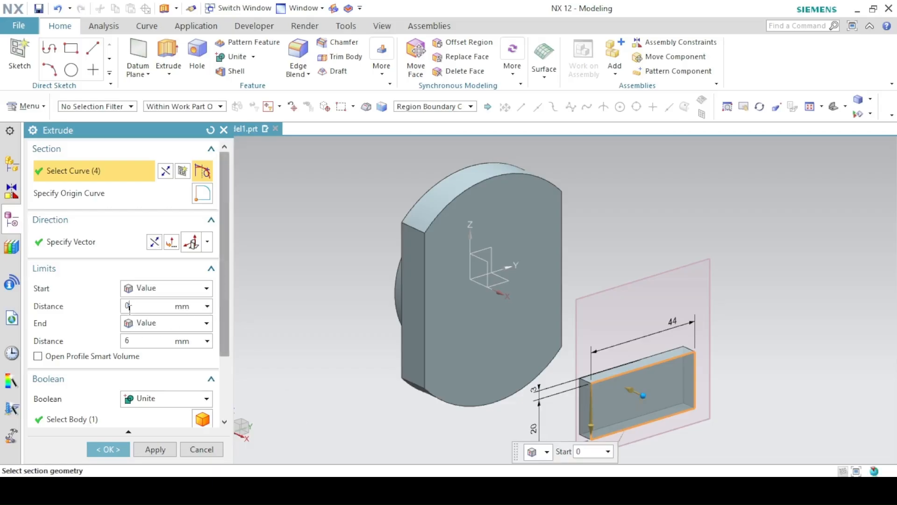
{"action": "type", "text": "12"}
{"action": "key", "text": "Return"}
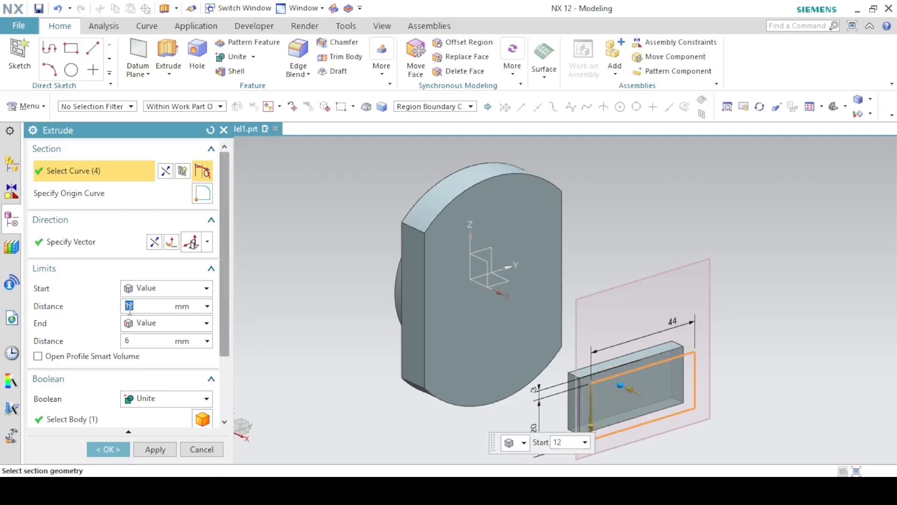
{"action": "double_click", "coordinate": [140, 337]}
{"action": "type", "text": "7"}
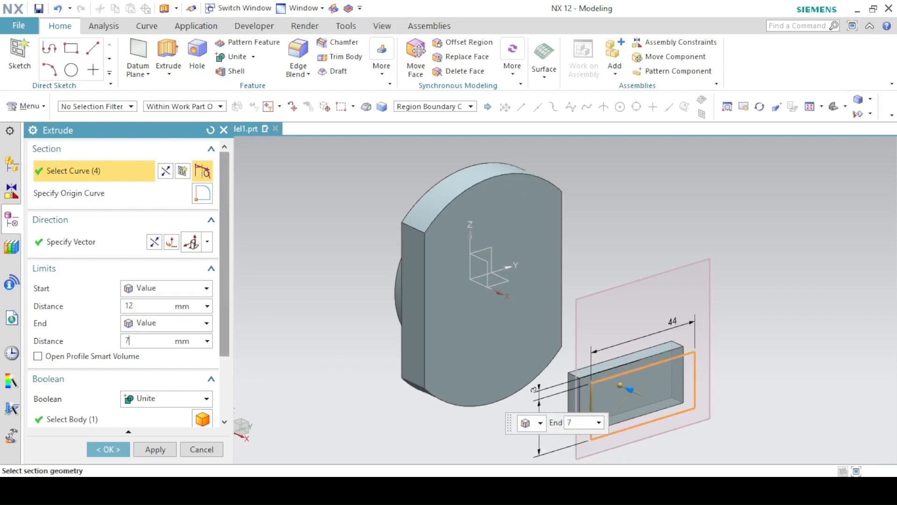
{"action": "type", "text": "2"}
{"action": "key", "text": "Return"}
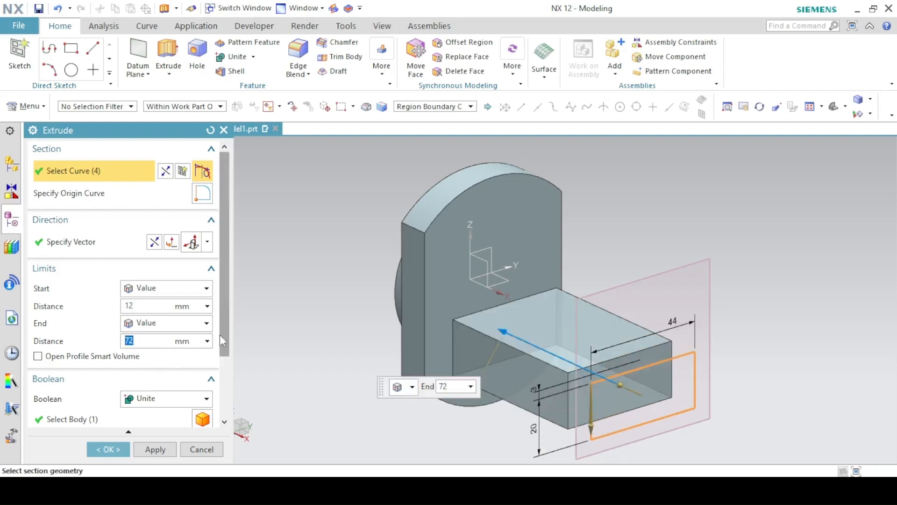
- Set the extrusion's Boolean to None and create the rectangular block as a separate body
{"action": "left_click_drag", "start_coordinate": [220, 324], "coordinate": [221, 347]}
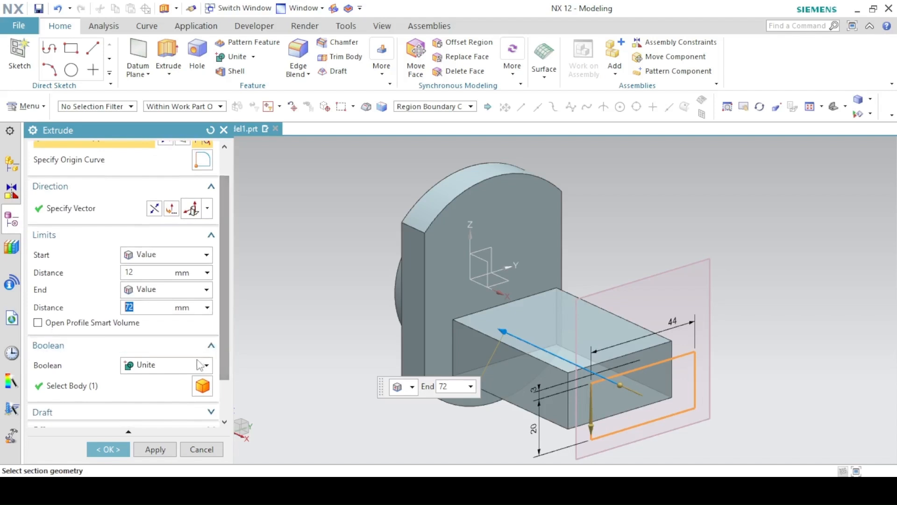
{"action": "middle_click_drag", "start_coordinate": [374, 350], "coordinate": [407, 342]}
{"action": "left_click", "coordinate": [163, 365]}
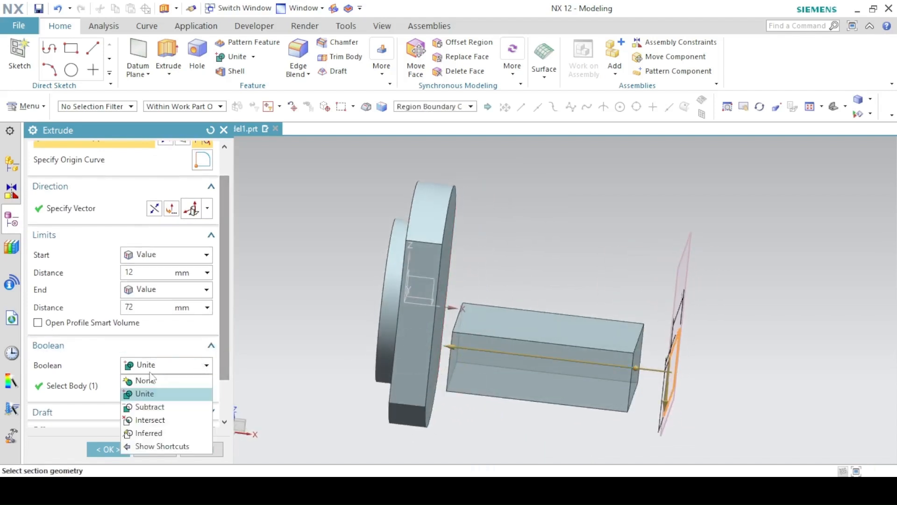
{"action": "left_click", "coordinate": [138, 381]}
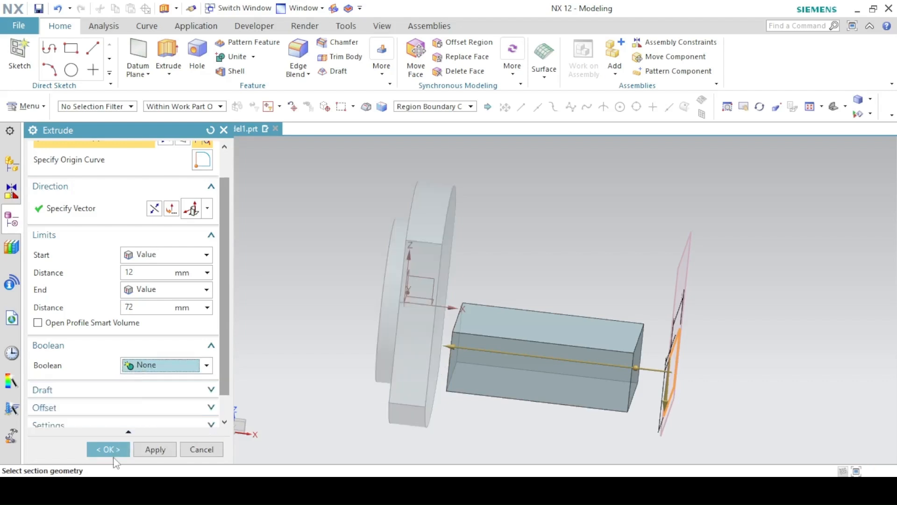
{"action": "left_click", "coordinate": [144, 445]}
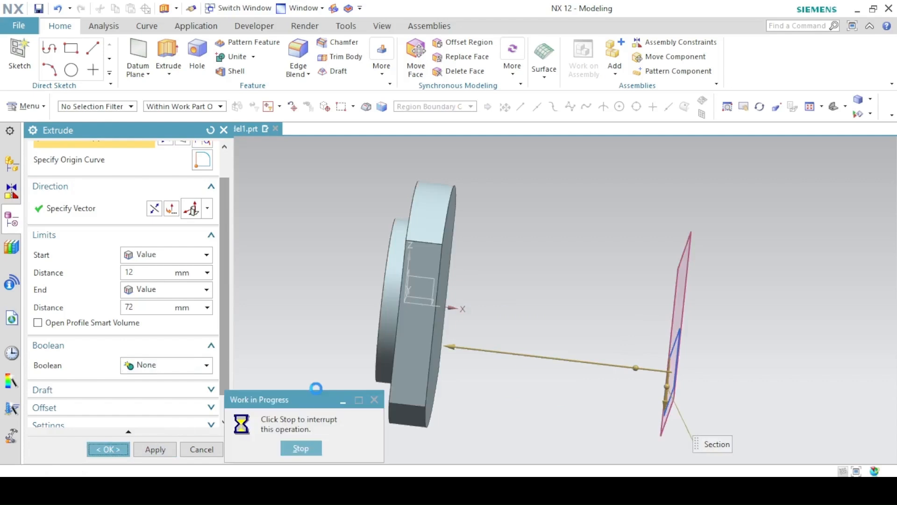
{"action": "middle_click_drag", "start_coordinate": [315, 386], "coordinate": [360, 381]}
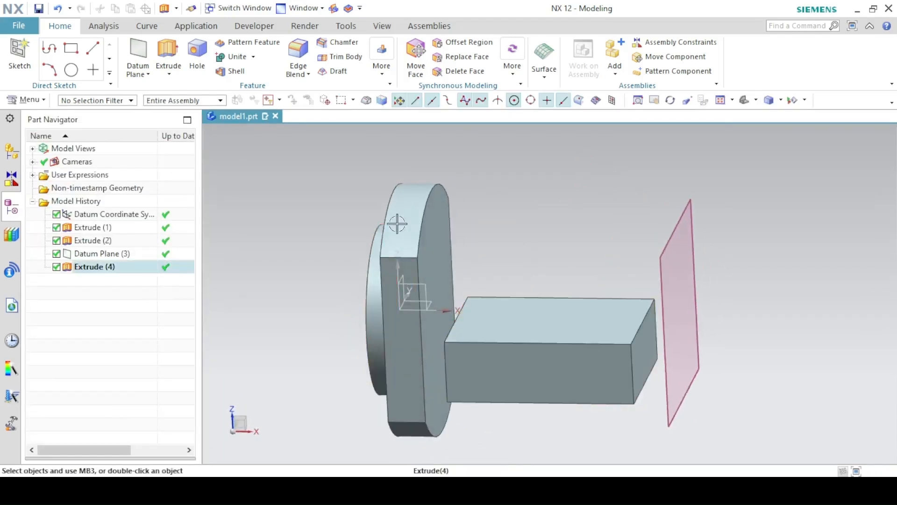
- Check the wall thickness in draft.png and shell the rectangular block to 3 mm, removing its upper face
{"action": "left_click", "coordinate": [220, 72]}
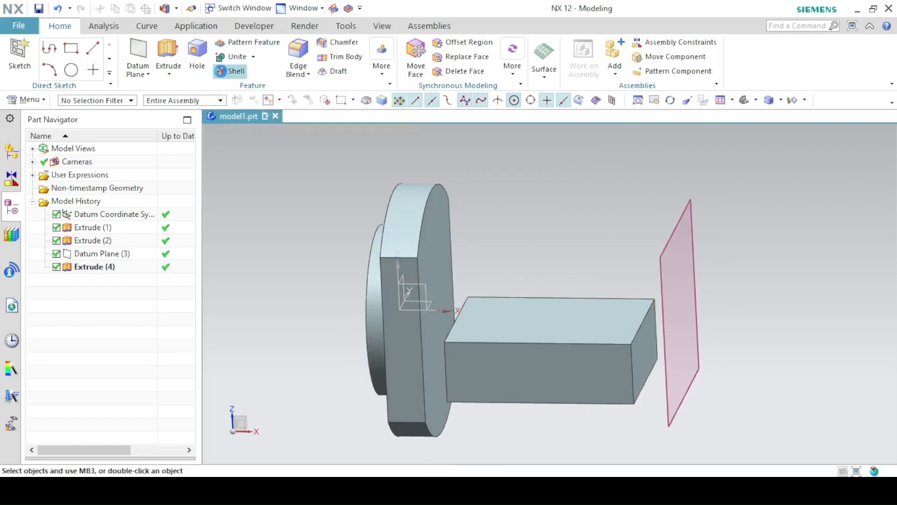
{"action": "left_click", "coordinate": [406, 491]}
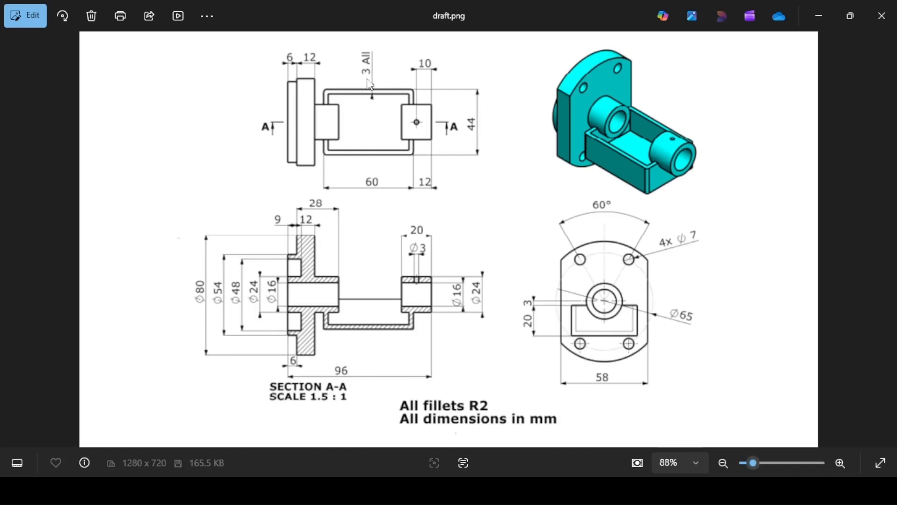
{"action": "key", "text": "alt+Tab"}
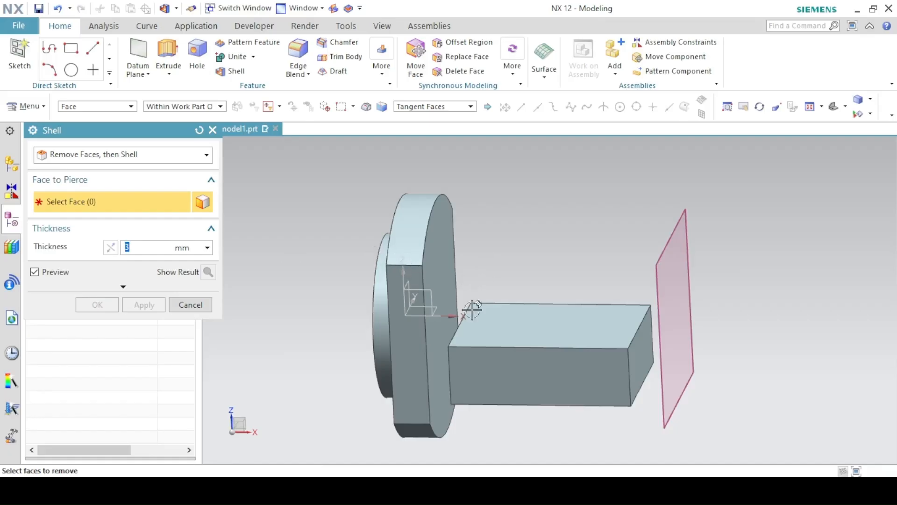
{"action": "left_click", "coordinate": [511, 315]}
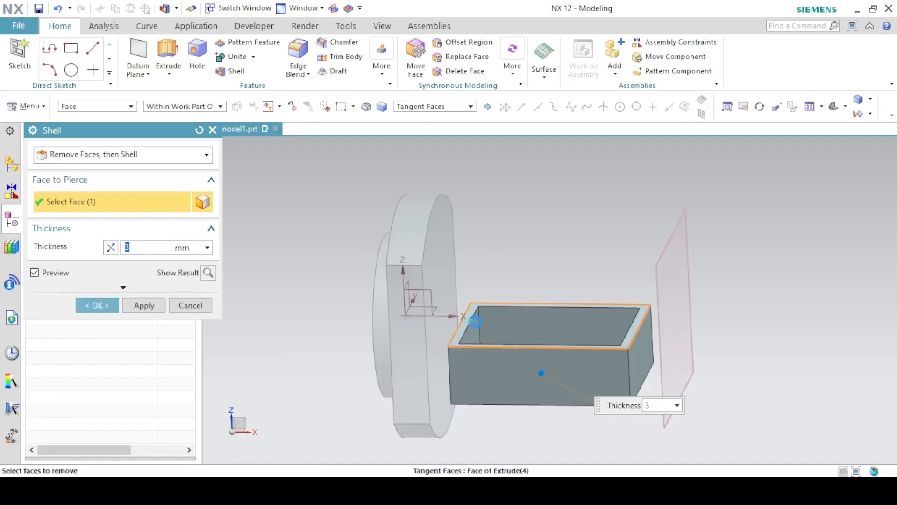
{"action": "left_click", "coordinate": [104, 306]}
- Check the front tube's dimensions in draft.png and start an extrusion sketch on the offset datum plane with its normal reversed
{"action": "middle_click_drag", "start_coordinate": [376, 317], "coordinate": [346, 383]}
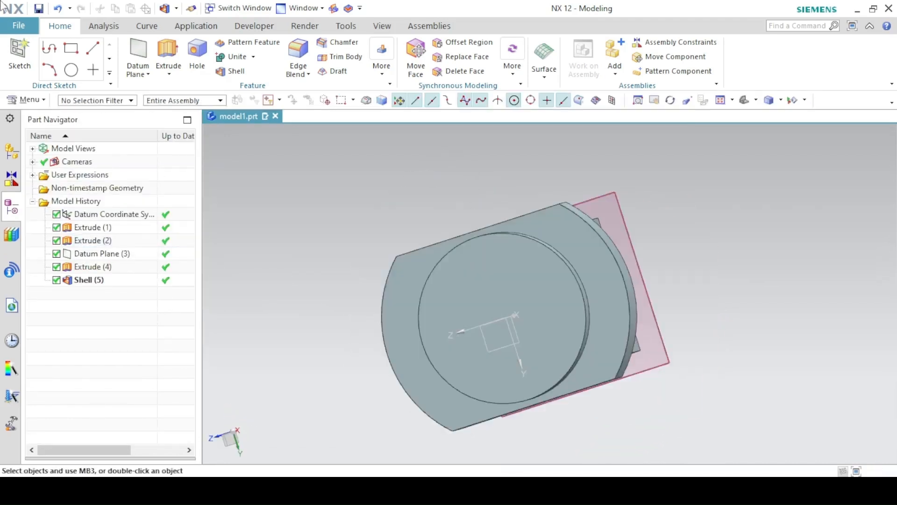
{"action": "middle_click_drag", "start_coordinate": [340, 184], "coordinate": [322, 209]}
{"action": "left_click", "coordinate": [745, 100]}
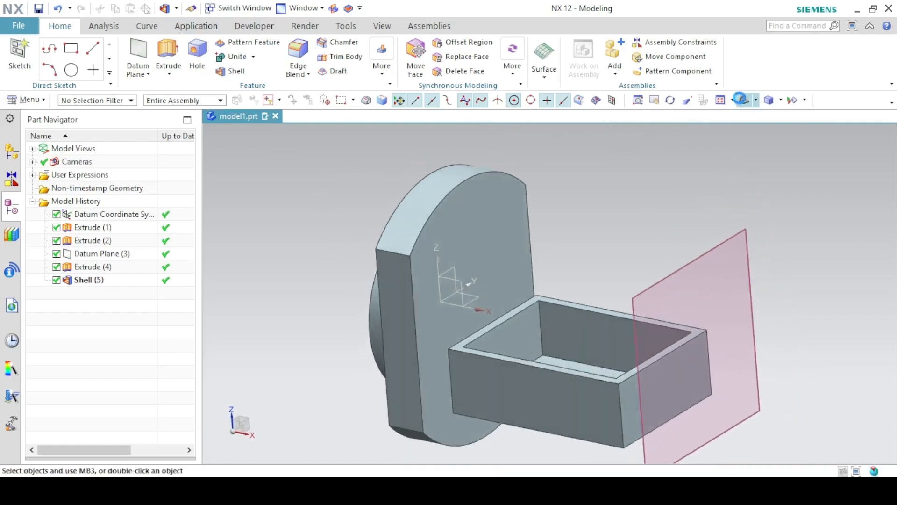
{"action": "left_click", "coordinate": [335, 491]}
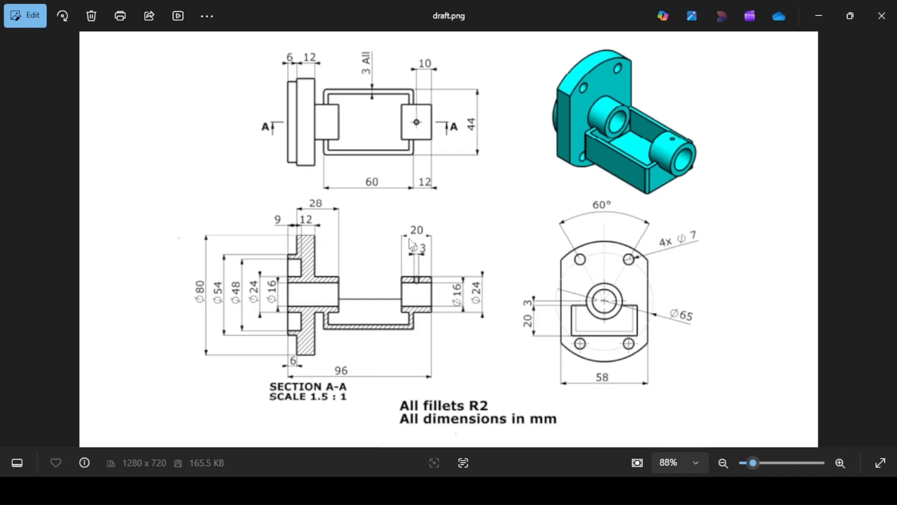
{"action": "left_click", "coordinate": [295, 486]}
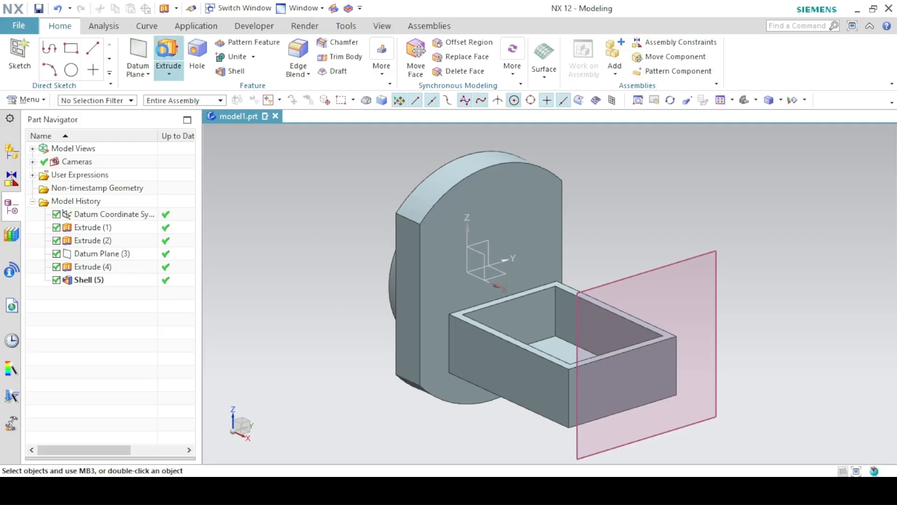
{"action": "left_click", "coordinate": [181, 172]}
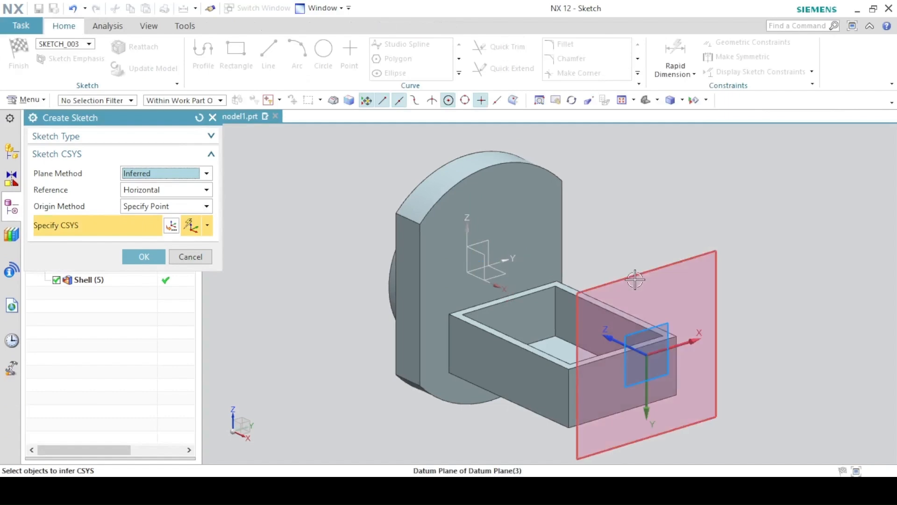
{"action": "left_click", "coordinate": [635, 281]}
{"action": "left_click", "coordinate": [144, 257]}
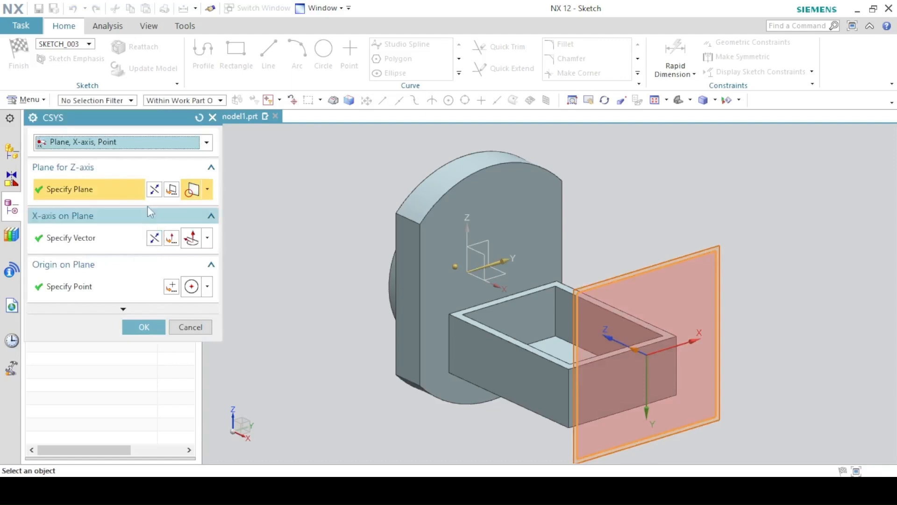
{"action": "left_click", "coordinate": [154, 189]}
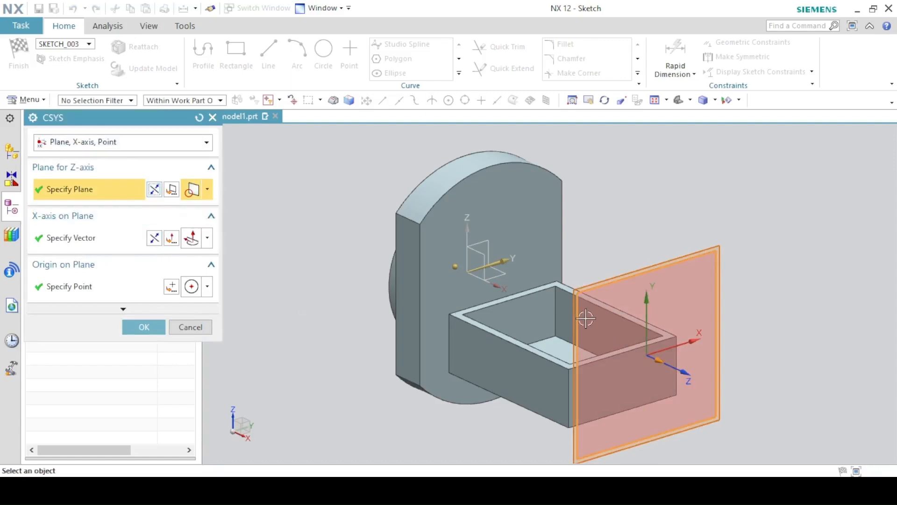
{"action": "left_click", "coordinate": [136, 329]}
{"action": "left_click", "coordinate": [144, 256]}
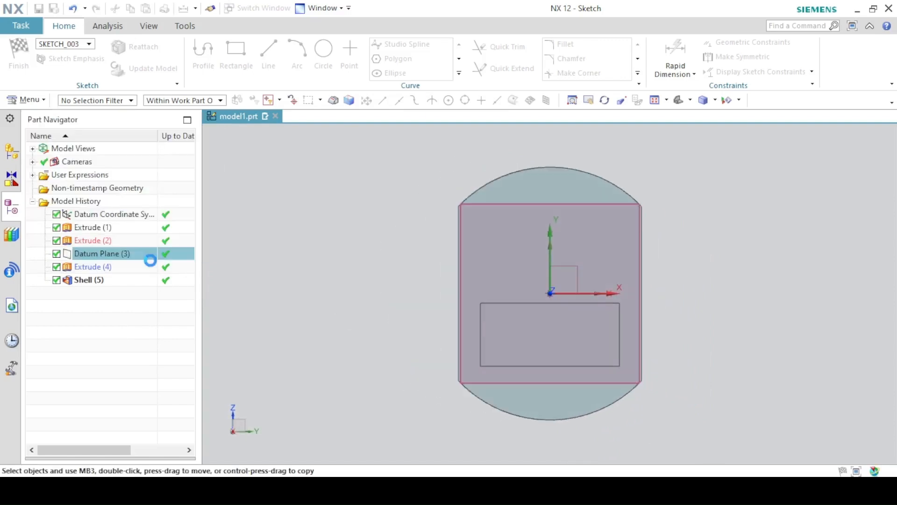
- Draw a 24 mm diameter circle centred on the sketch origin and finish the sketch
{"action": "left_click", "coordinate": [324, 53]}
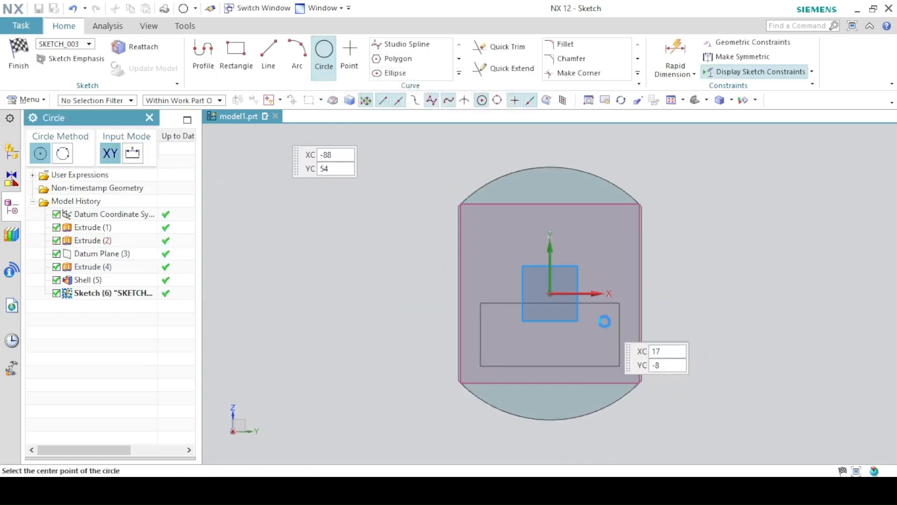
{"action": "left_click", "coordinate": [550, 293]}
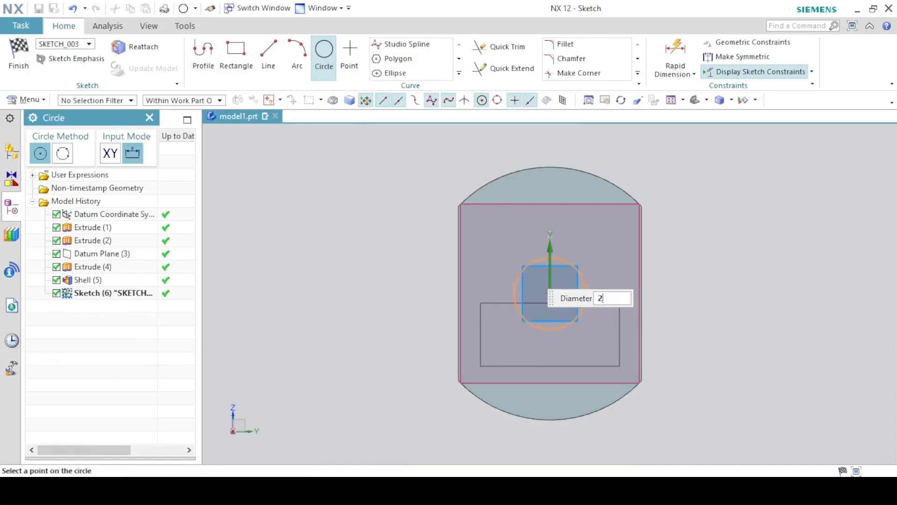
{"action": "key", "text": "Return"}
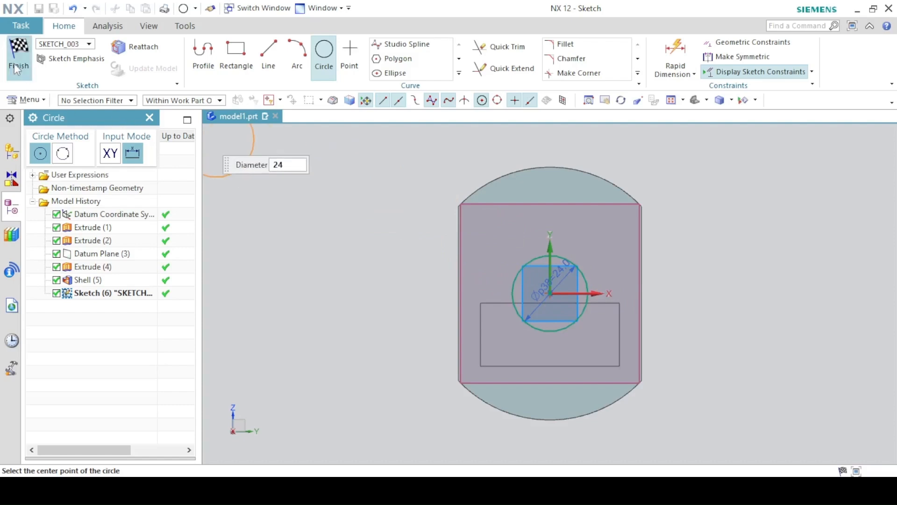
{"action": "left_click", "coordinate": [14, 64]}
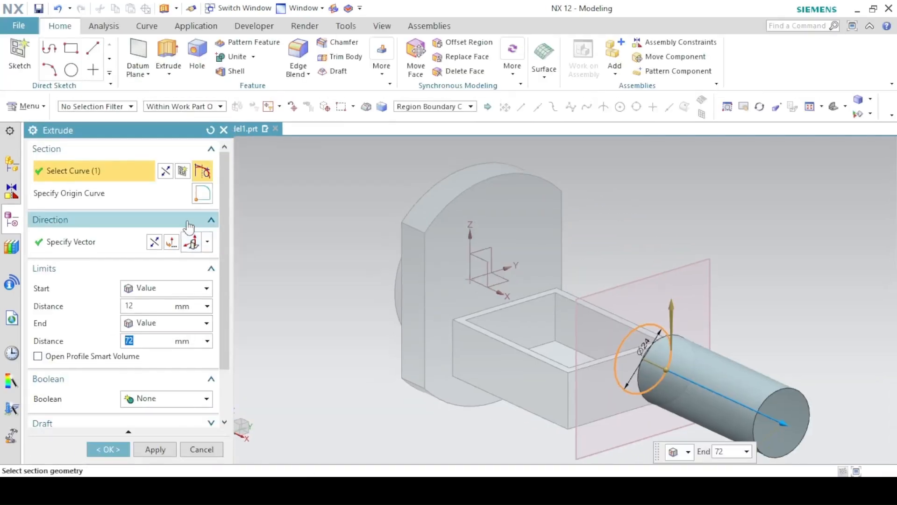
- Set the circle extrusion to start at 0 mm and end at 20 mm, with its direction reversed toward the flange
{"action": "left_click", "coordinate": [147, 306]}
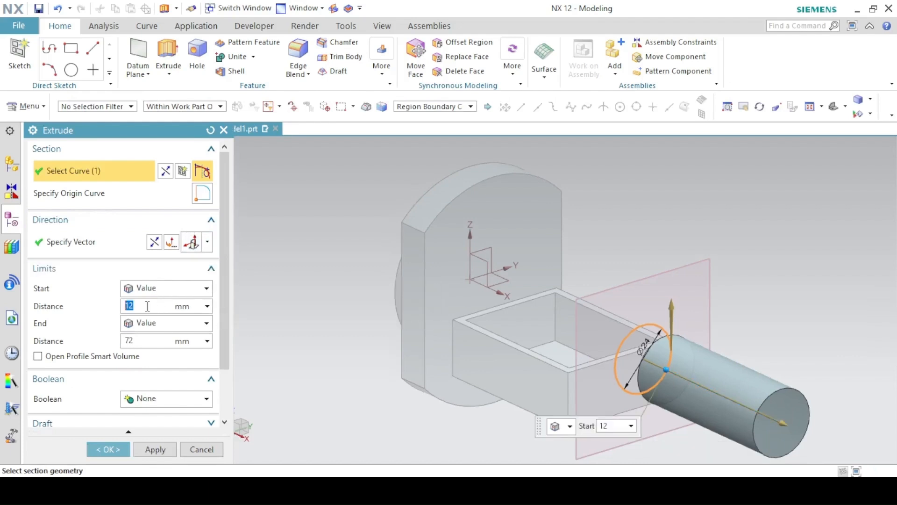
{"action": "key", "text": "Return"}
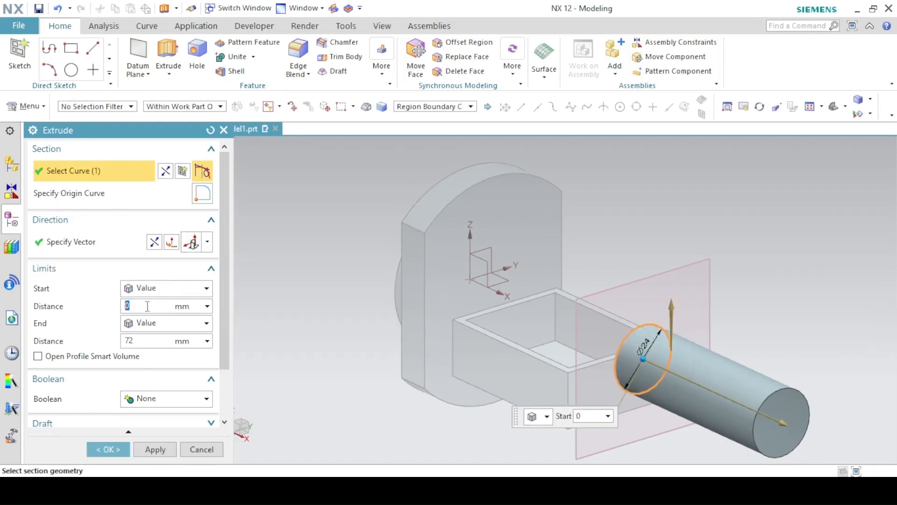
{"action": "left_click", "coordinate": [153, 242]}
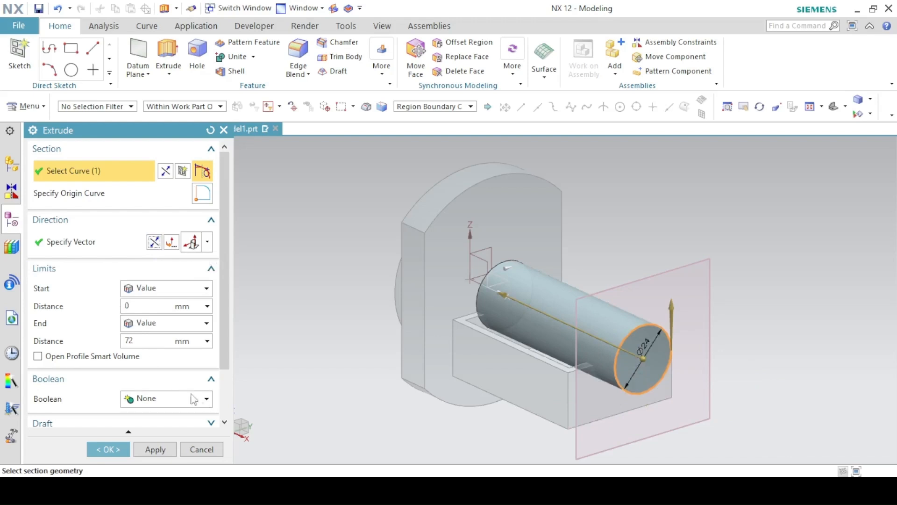
{"action": "left_click", "coordinate": [152, 341]}
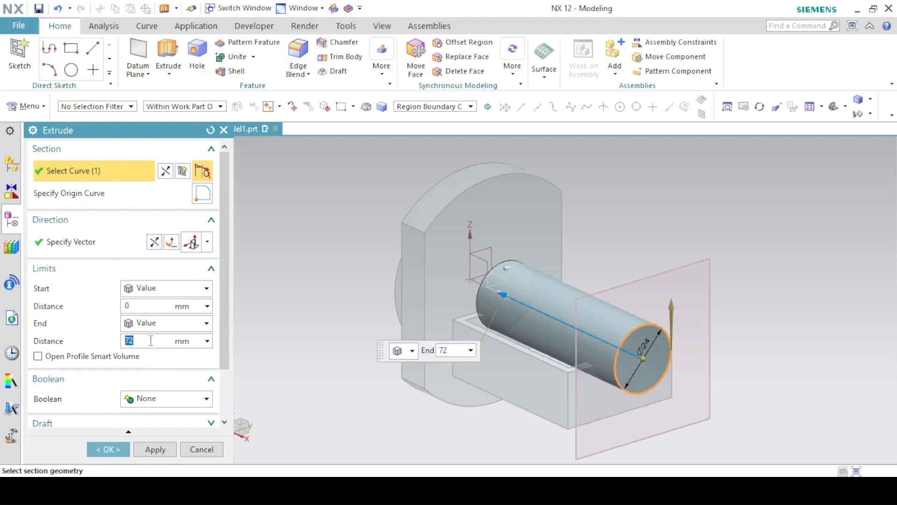
{"action": "key", "text": "Return"}
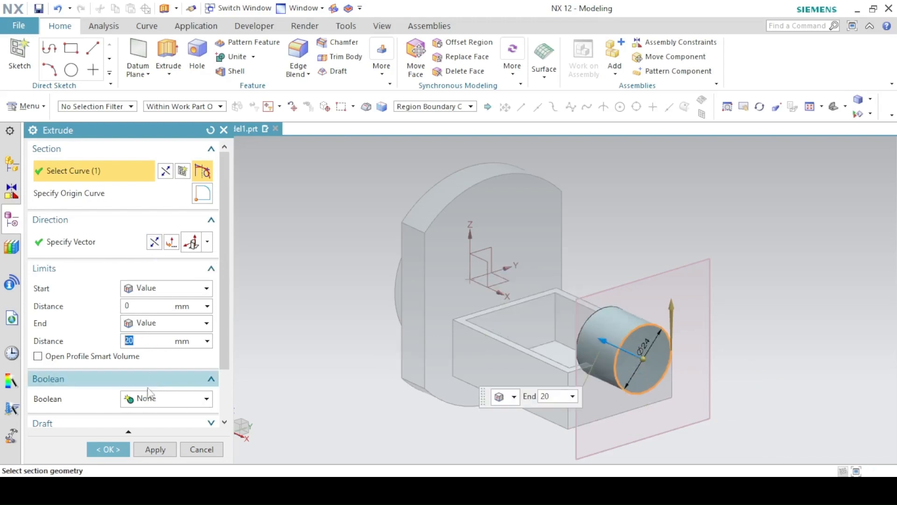
- Unite the cylinder extrusion with the shelled box body and apply it
{"action": "left_click", "coordinate": [145, 400]}
{"action": "left_click", "coordinate": [141, 428]}
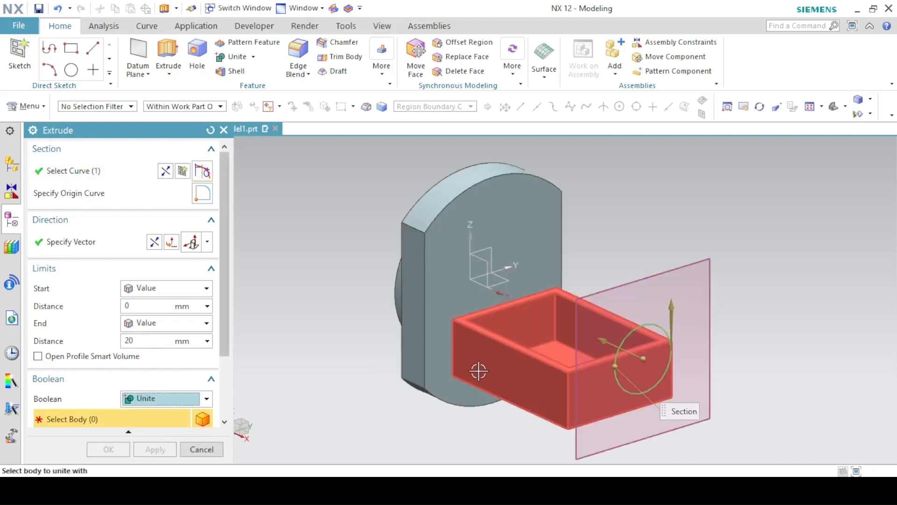
{"action": "left_click", "coordinate": [503, 365]}
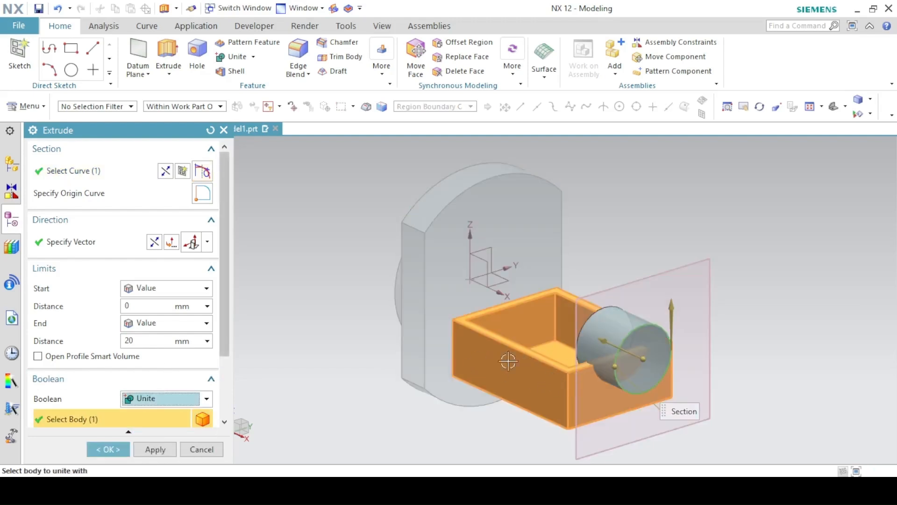
{"action": "left_click", "coordinate": [168, 449]}
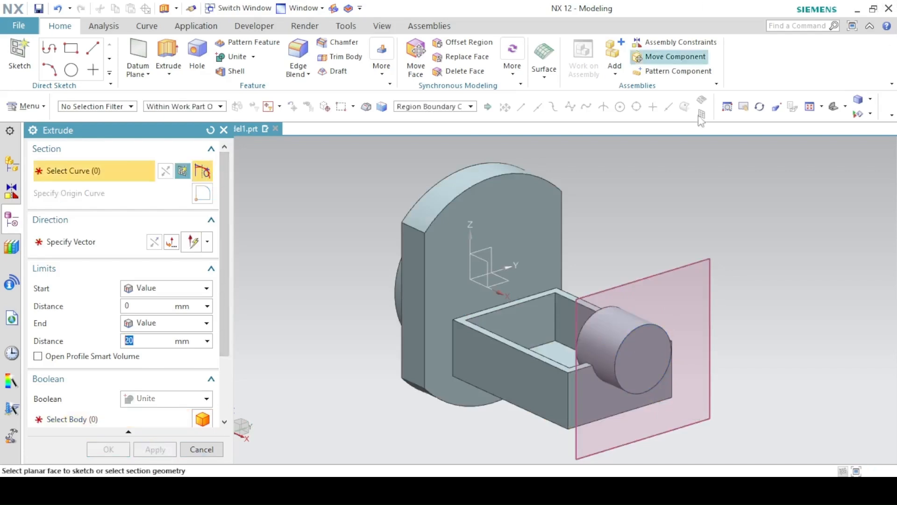
- Check the back boss dimensions in draft.png and start an extrusion sketch on the flange's rear face with its X-axis reversed
{"action": "key", "text": "alt+Tab"}
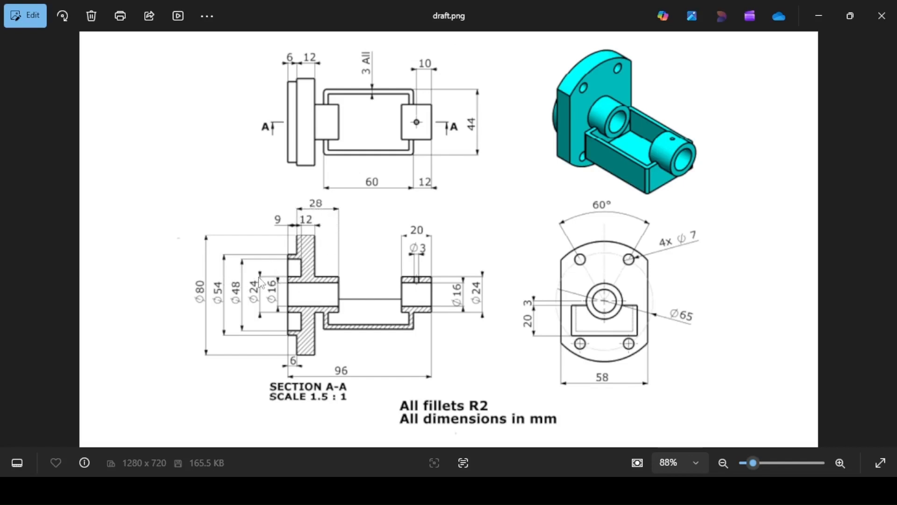
{"action": "left_click", "coordinate": [290, 490]}
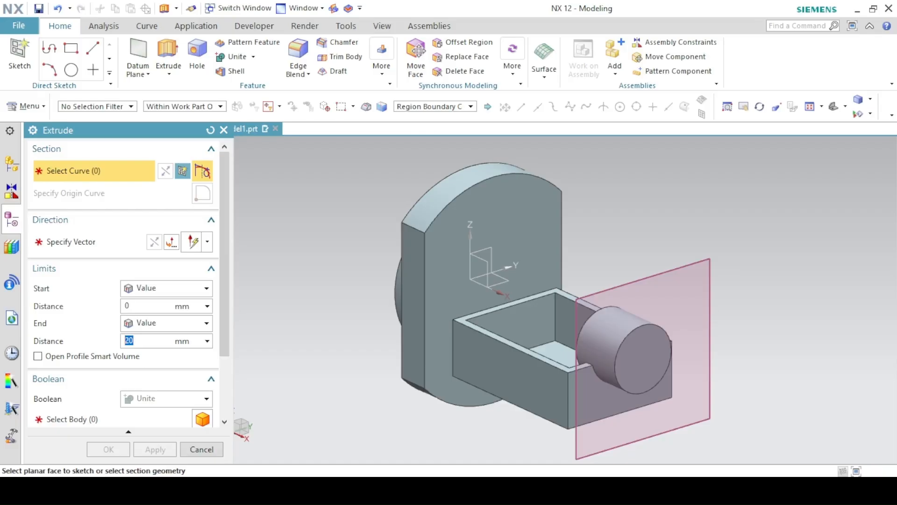
{"action": "left_click", "coordinate": [182, 172]}
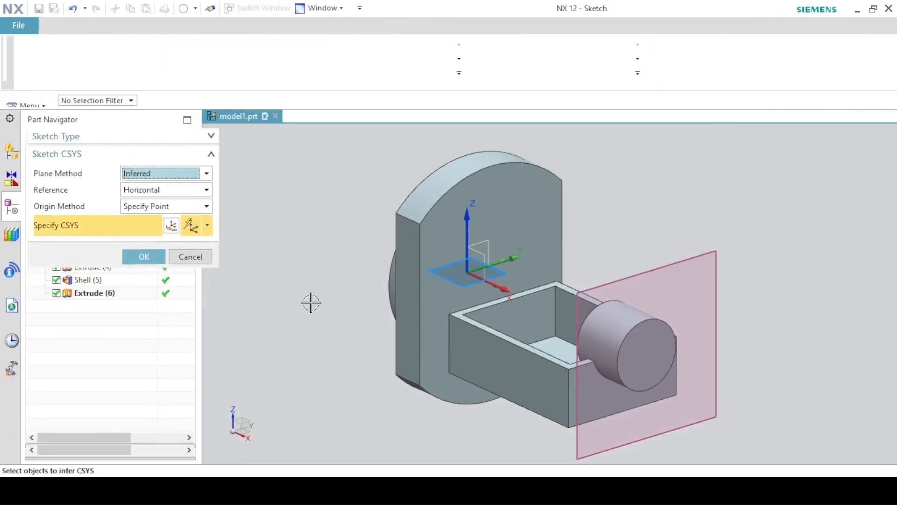
{"action": "mouse_move", "coordinate": [311, 303]}
{"action": "middle_mouse_down"}
{"action": "mouse_move", "coordinate": [354, 289]}
{"action": "mouse_move", "coordinate": [434, 210]}
{"action": "middle_mouse_up"}
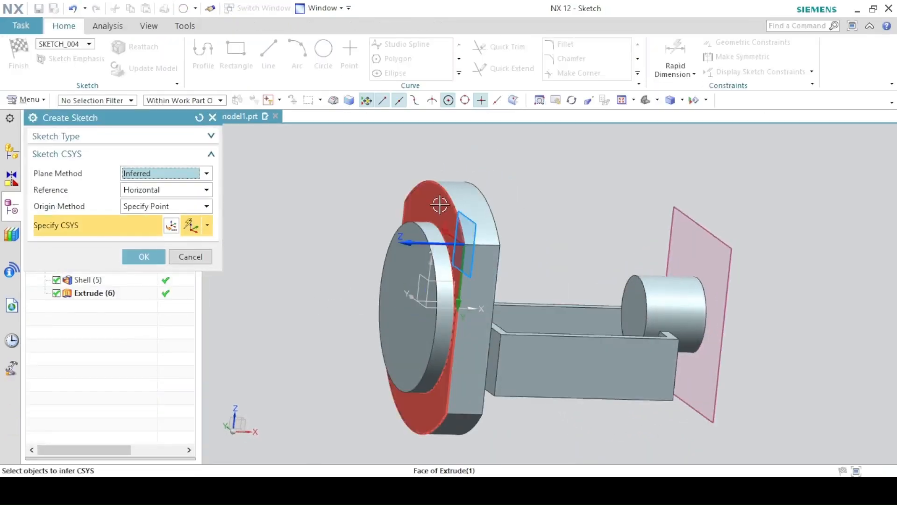
{"action": "left_click", "coordinate": [437, 205]}
{"action": "mouse_move", "coordinate": [336, 243]}
{"action": "middle_mouse_down"}
{"action": "mouse_move", "coordinate": [377, 229]}
{"action": "mouse_move", "coordinate": [407, 253]}
{"action": "middle_mouse_up"}
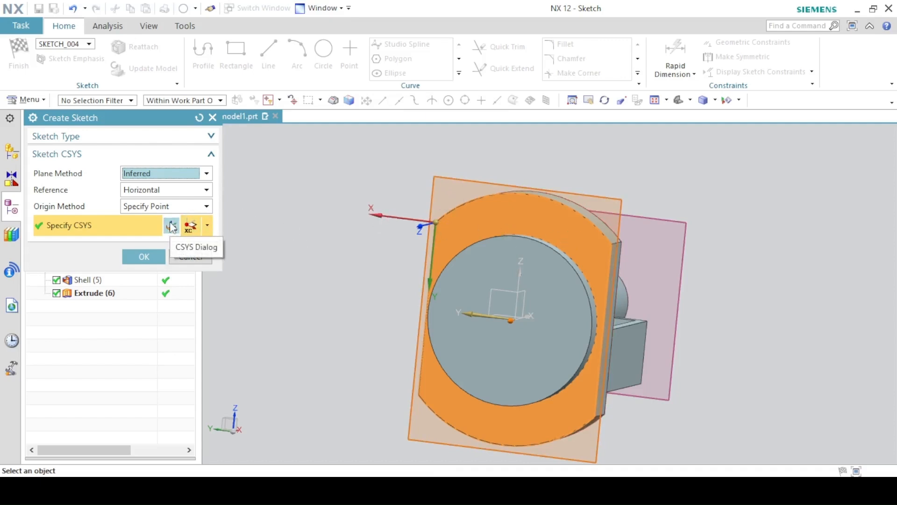
{"action": "left_click", "coordinate": [171, 226]}
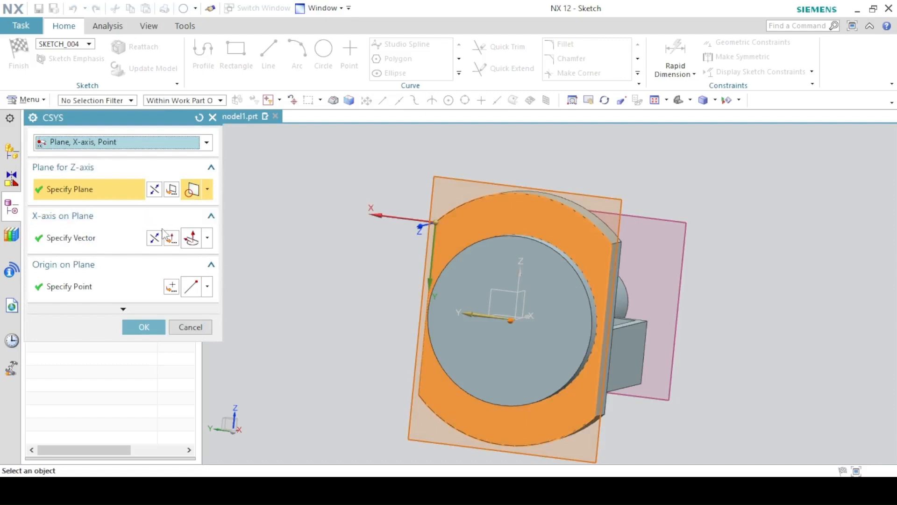
{"action": "left_click", "coordinate": [154, 240]}
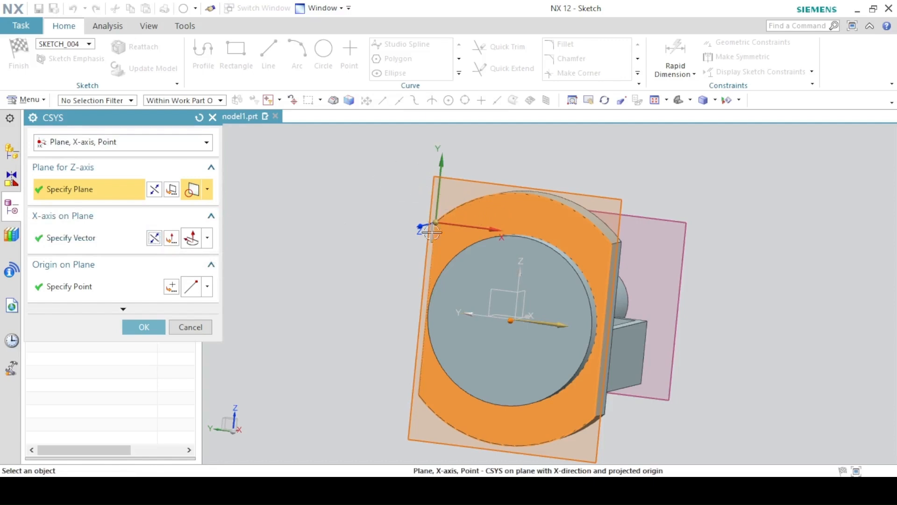
{"action": "left_click", "coordinate": [143, 327]}
{"action": "left_click", "coordinate": [155, 257]}
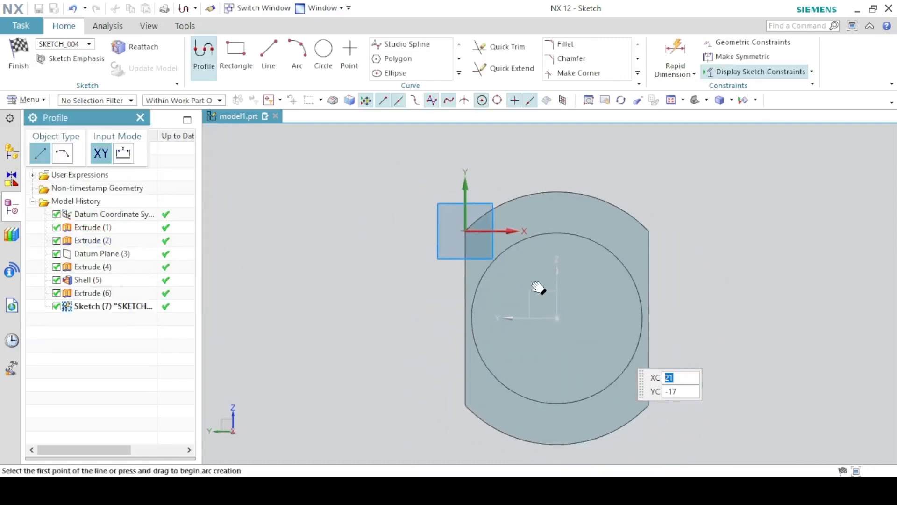
- Draw a 24 mm diameter circle centred on the back boss's circular edge and finish the sketch
{"action": "left_click", "coordinate": [324, 54]}
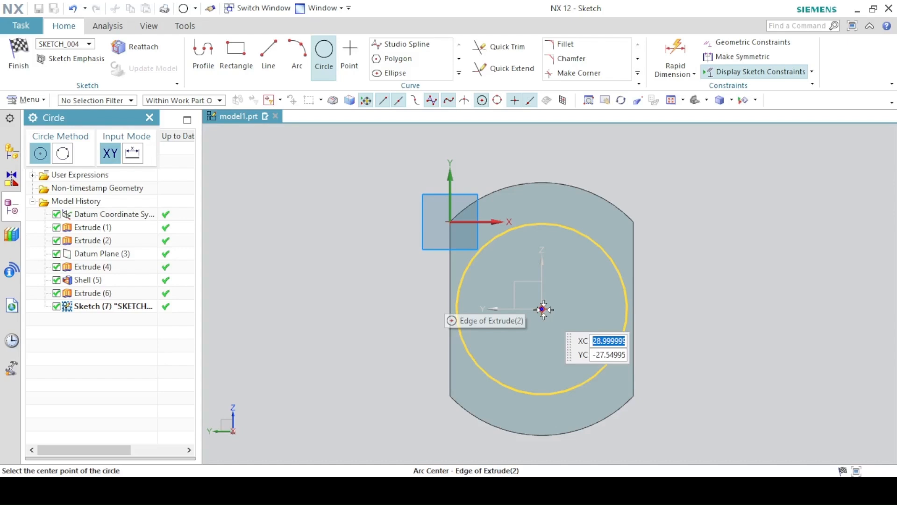
{"action": "left_click", "coordinate": [543, 310]}
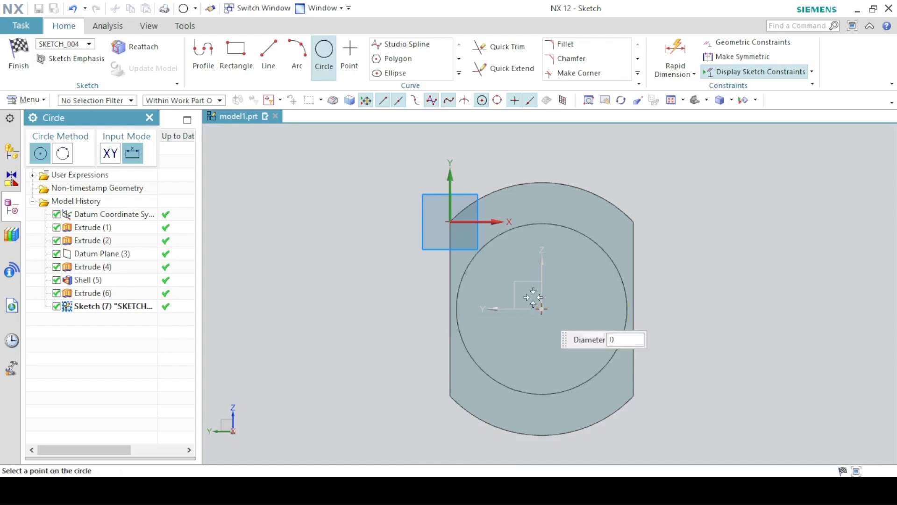
{"action": "type", "text": "4"}
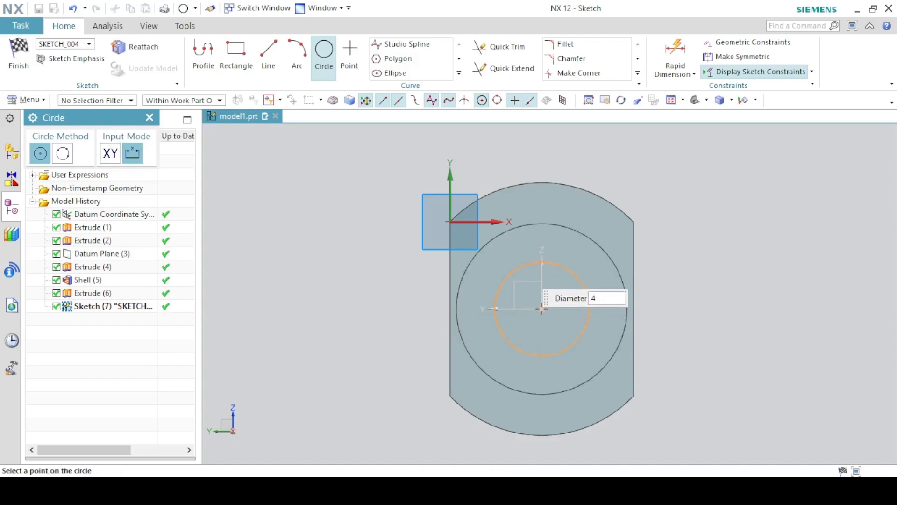
{"action": "key", "text": "Return"}
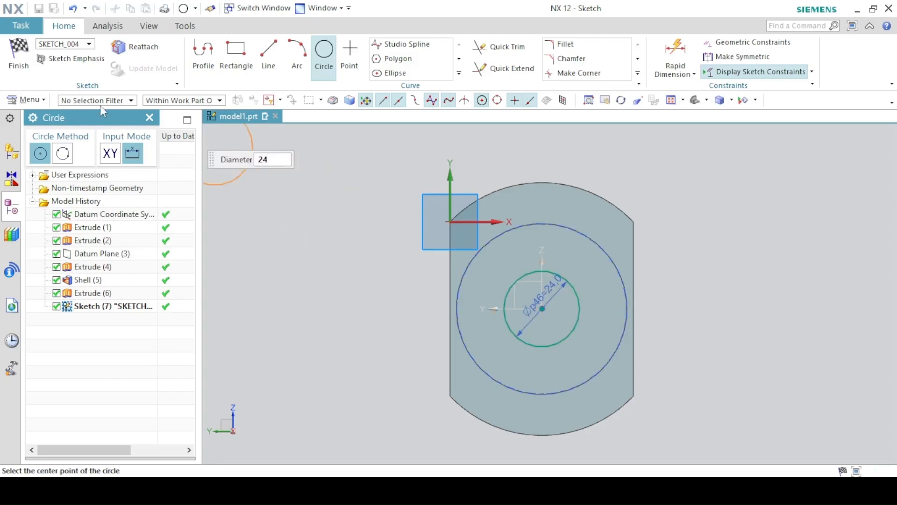
{"action": "left_click", "coordinate": [27, 70]}
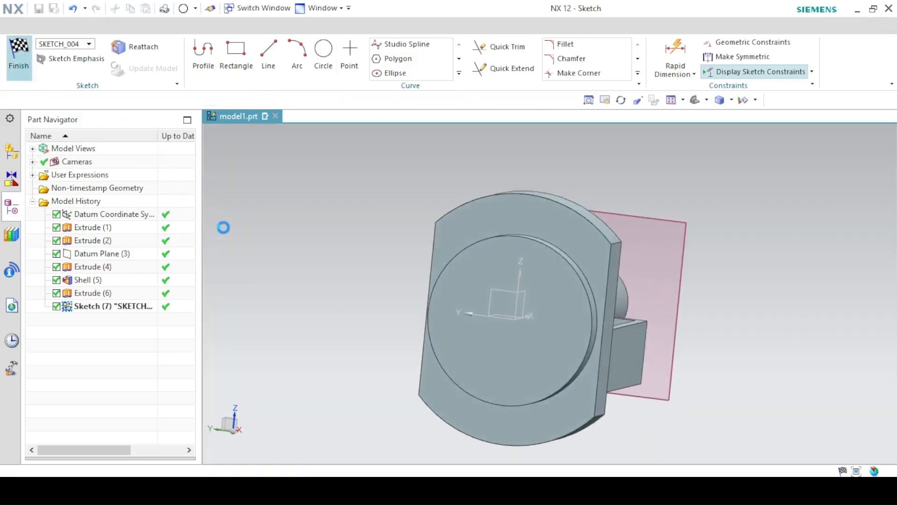
- Reverse the circle extrusion toward the box and set its end distance to 28 mm
{"action": "key", "text": "x"}
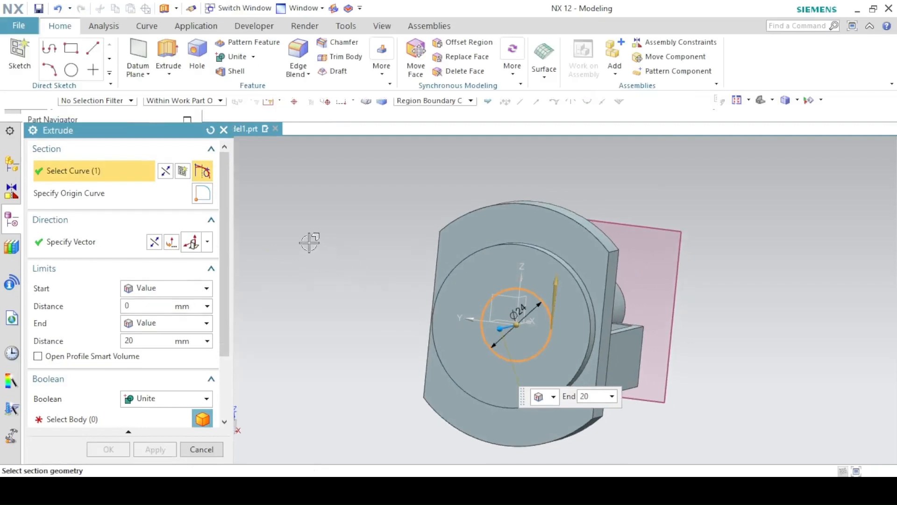
{"action": "left_click", "coordinate": [154, 242]}
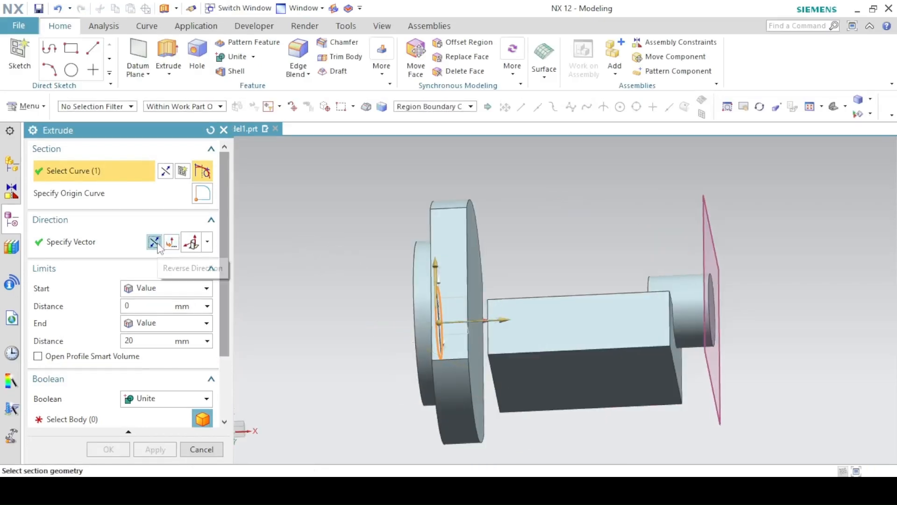
{"action": "left_click", "coordinate": [140, 340]}
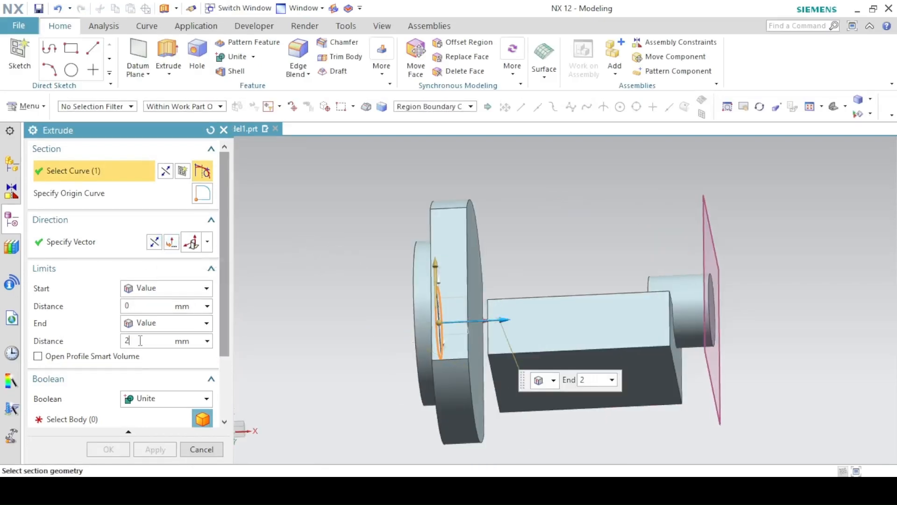
{"action": "type", "text": "8"}
{"action": "key", "text": "Return"}
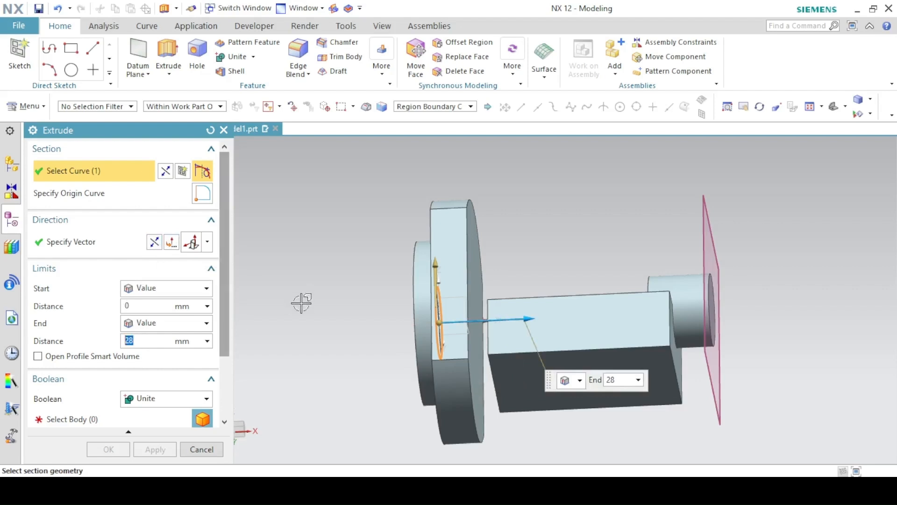
{"action": "middle_click_drag", "start_coordinate": [301, 300], "coordinate": [297, 347]}
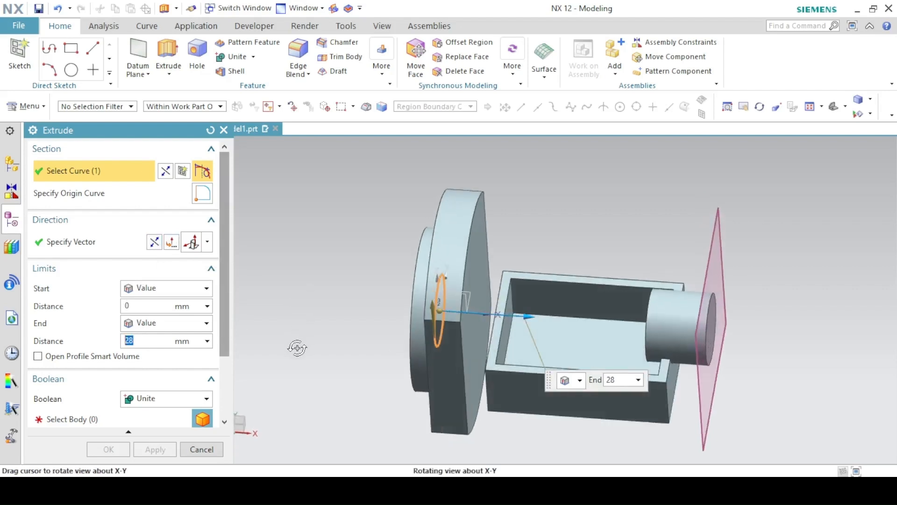
- Unite the 28 mm cylinder extrusion with the flange body, apply it and close the Extrude command
{"action": "left_click", "coordinate": [149, 399]}
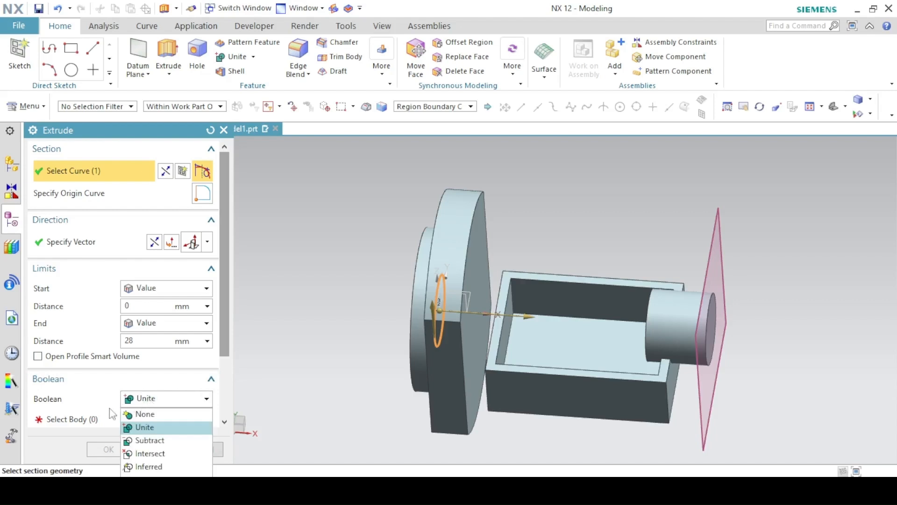
{"action": "left_click", "coordinate": [158, 394]}
{"action": "left_click", "coordinate": [88, 419]}
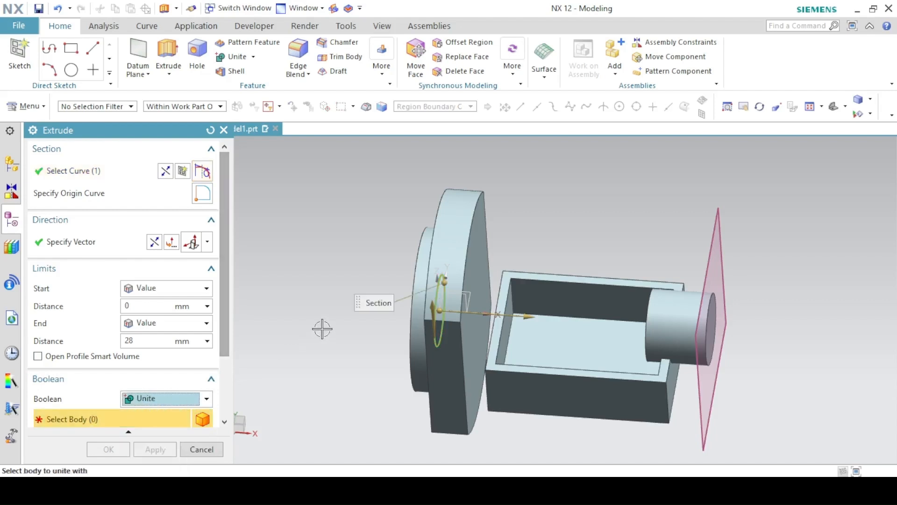
{"action": "left_click", "coordinate": [450, 230]}
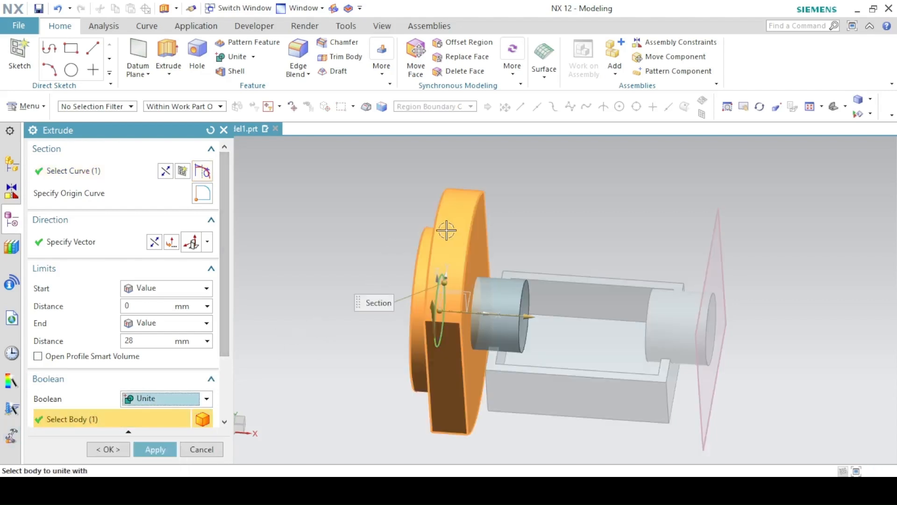
{"action": "left_click", "coordinate": [154, 449]}
{"action": "middle_click_drag", "start_coordinate": [421, 336], "coordinate": [444, 344]}
{"action": "left_click", "coordinate": [209, 447]}
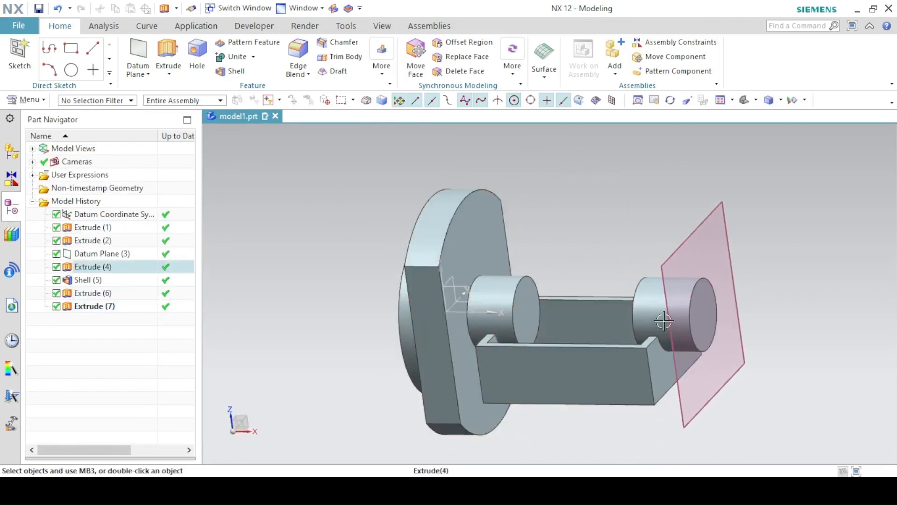
- Unite the shelled box body with the flange as the target body
{"action": "left_click", "coordinate": [232, 55]}
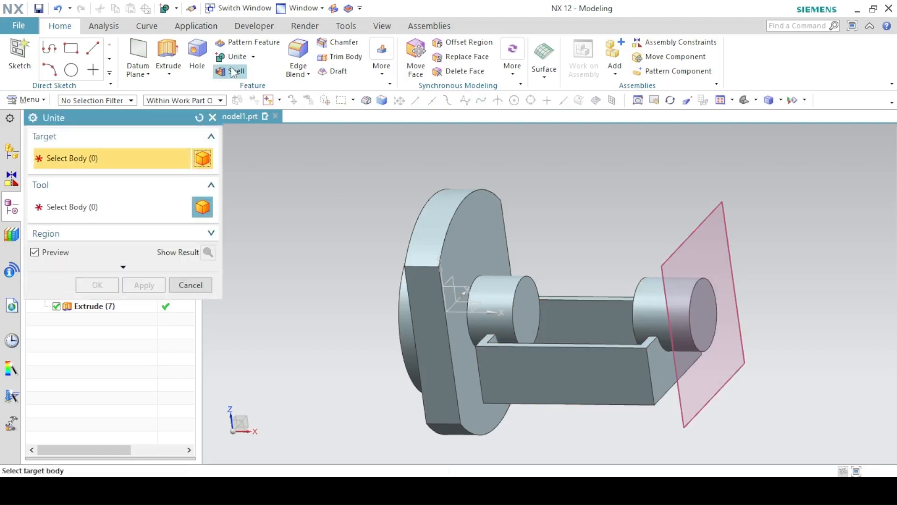
{"action": "left_click", "coordinate": [466, 246]}
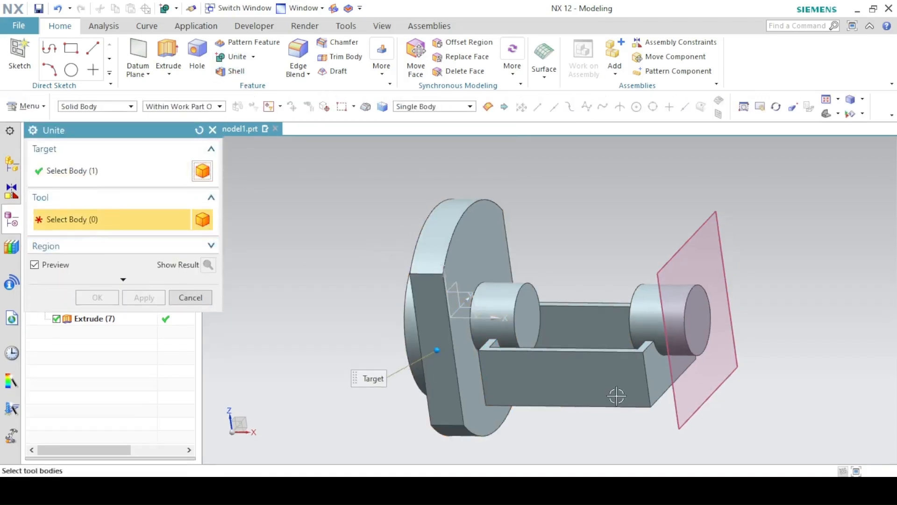
{"action": "left_click", "coordinate": [619, 379]}
{"action": "left_click", "coordinate": [96, 297]}
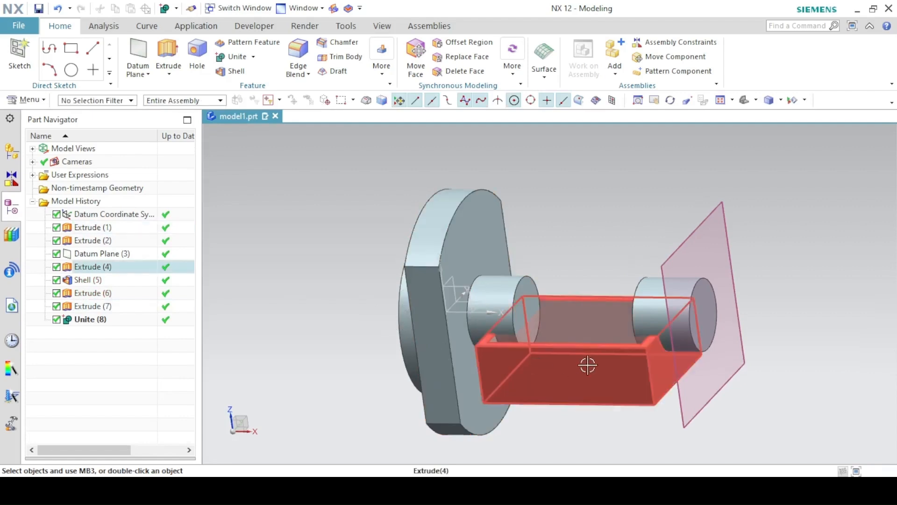
- Start an extrusion sketch on the end face of the front tube
{"action": "left_click", "coordinate": [166, 53]}
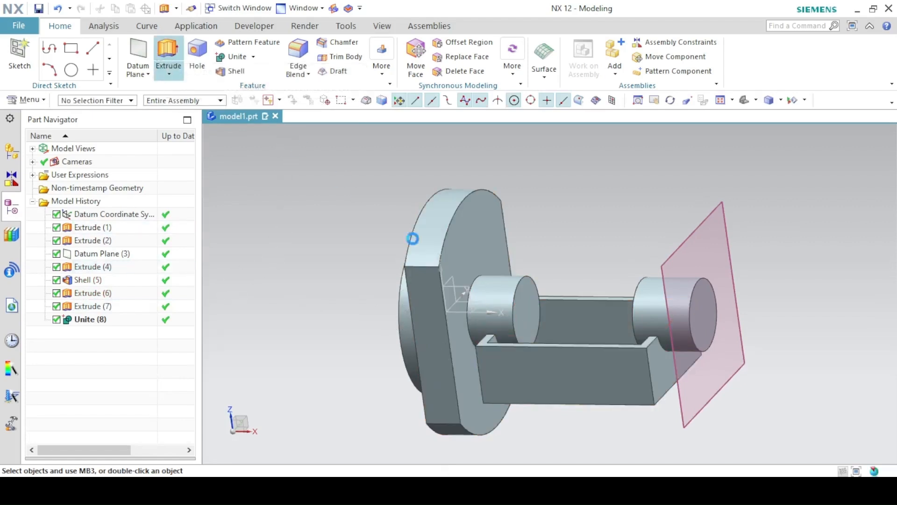
{"action": "left_click", "coordinate": [709, 311]}
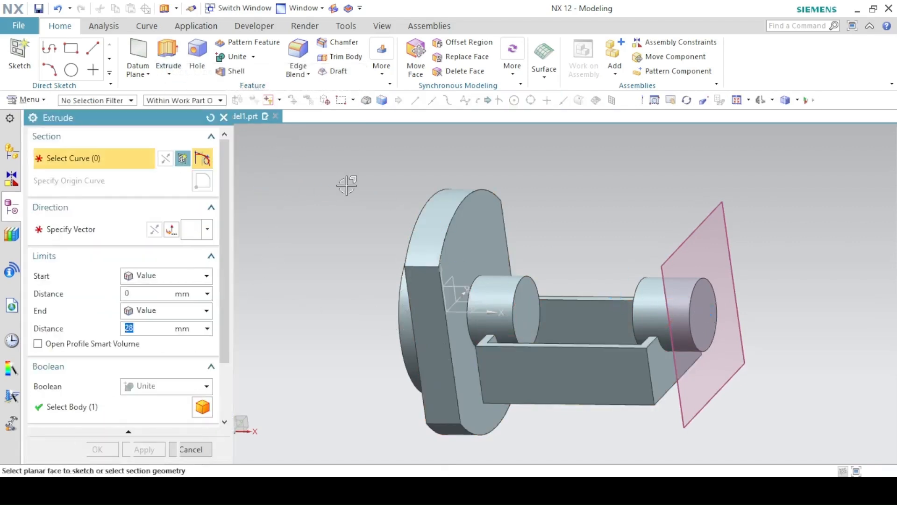
{"action": "left_click", "coordinate": [183, 171]}
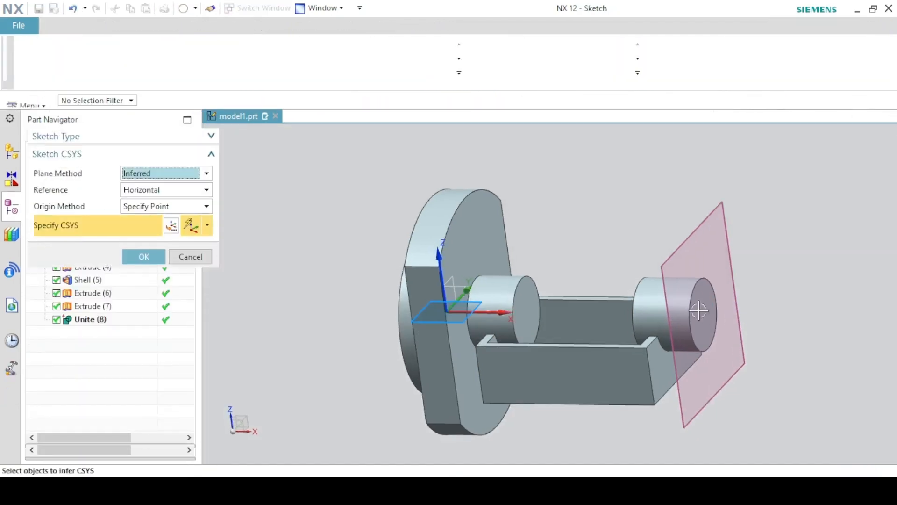
{"action": "left_click", "coordinate": [699, 310]}
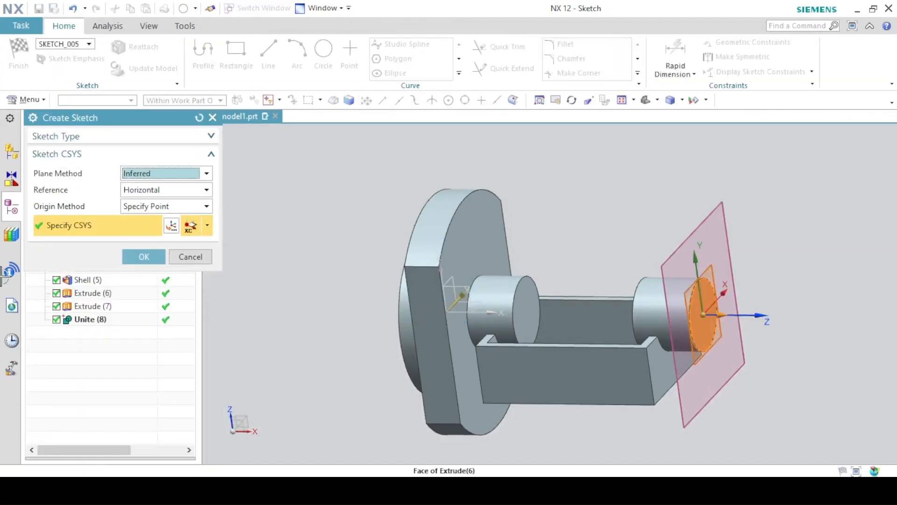
{"action": "left_click", "coordinate": [144, 257]}
- Check the bore diameter in draft.png, draw a 16 mm diameter circle centred on the sketch origin and finish the sketch
{"action": "left_click", "coordinate": [326, 65]}
{"action": "left_click", "coordinate": [339, 491]}
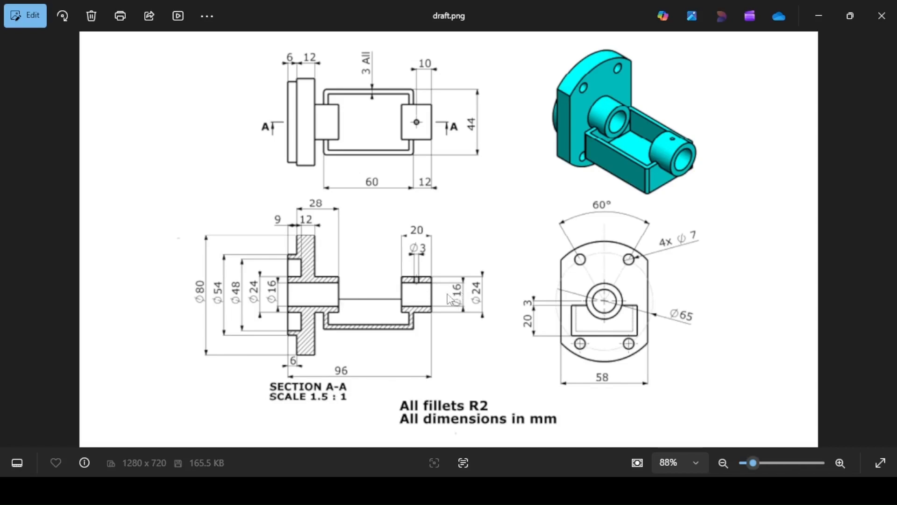
{"action": "left_click", "coordinate": [339, 491]}
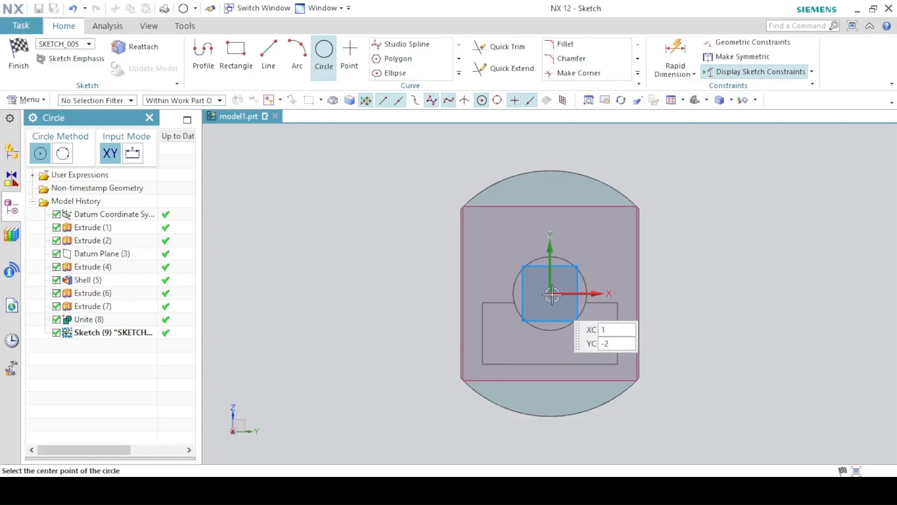
{"action": "left_click", "coordinate": [550, 293]}
{"action": "type", "text": "17"}
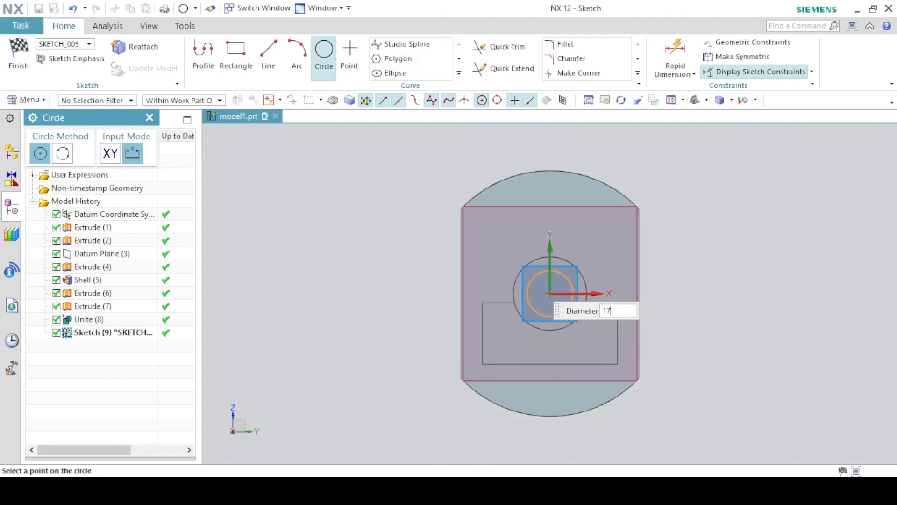
{"action": "type", "text": "5"}
{"action": "key", "text": "Return"}
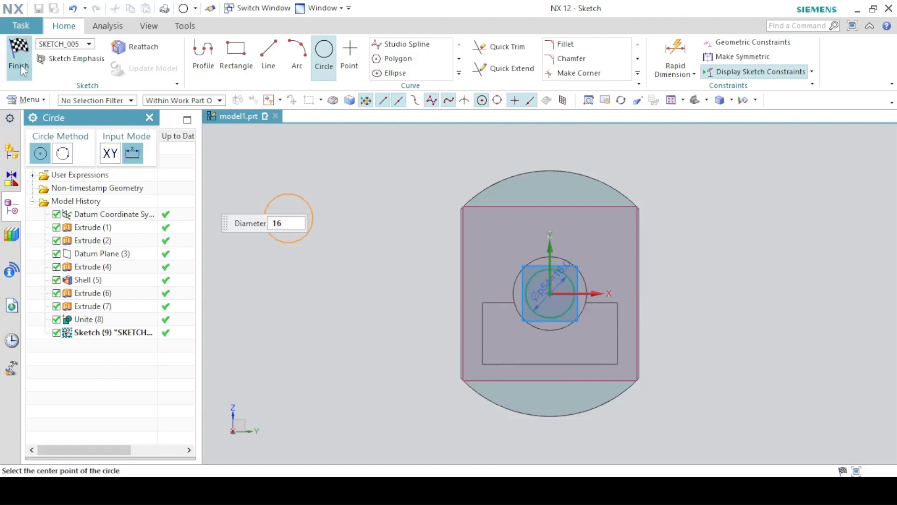
{"action": "left_click", "coordinate": [21, 64]}
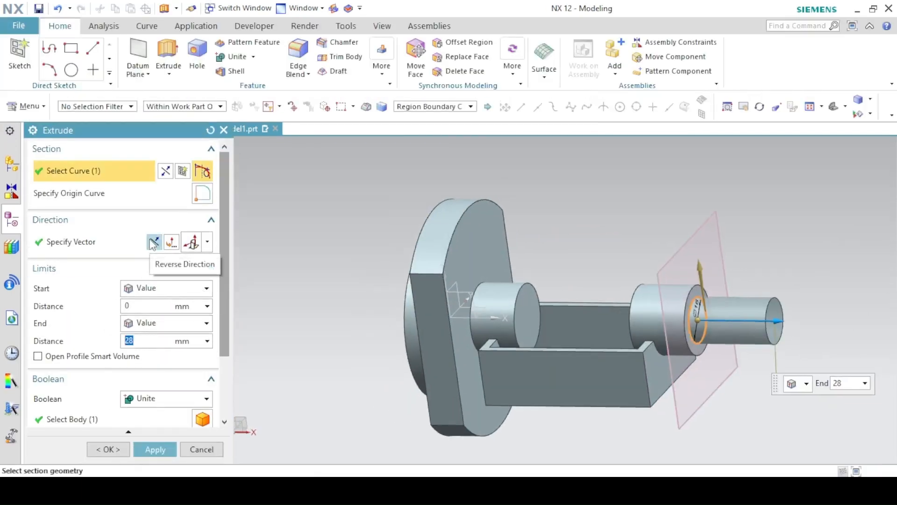
- Reverse the circle extrusion toward the flange and end it with Until Extended at the back boss's outer face
{"action": "left_click", "coordinate": [155, 242]}
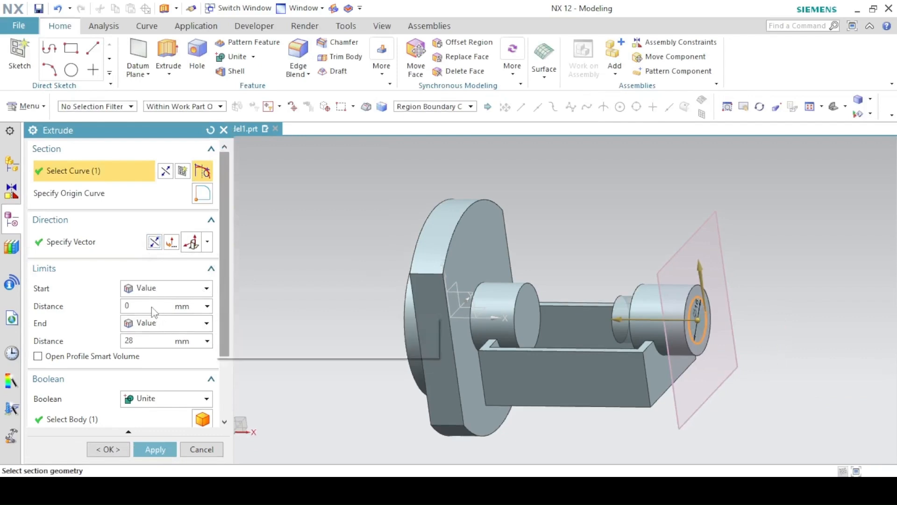
{"action": "left_click", "coordinate": [149, 323]}
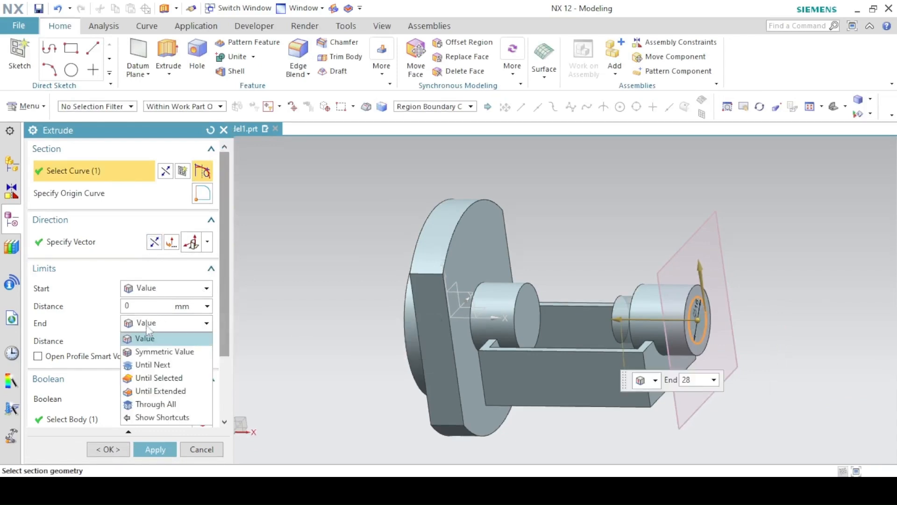
{"action": "left_click", "coordinate": [154, 397]}
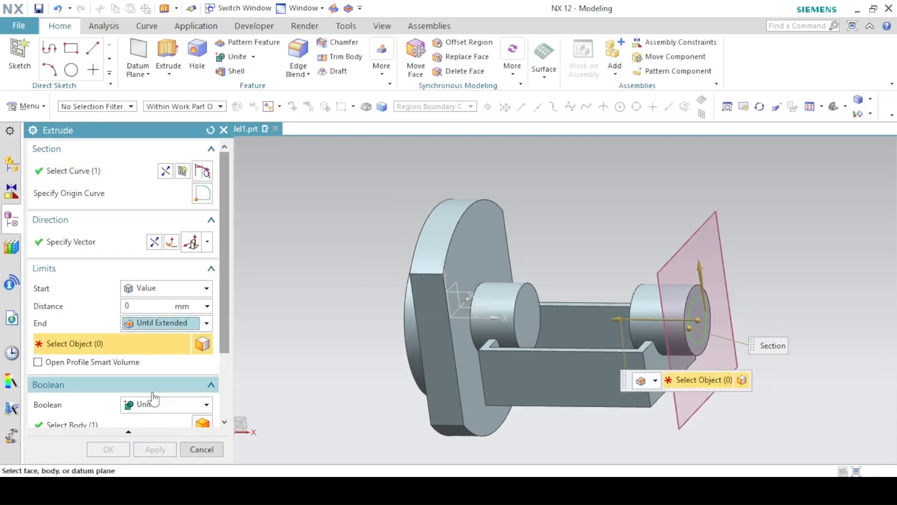
{"action": "middle_click_drag", "start_coordinate": [333, 377], "coordinate": [414, 325]}
{"action": "left_click", "coordinate": [418, 332]}
- Subtract the 16 mm extrusion from the united body to cut the through bore
{"action": "left_click", "coordinate": [146, 405]}
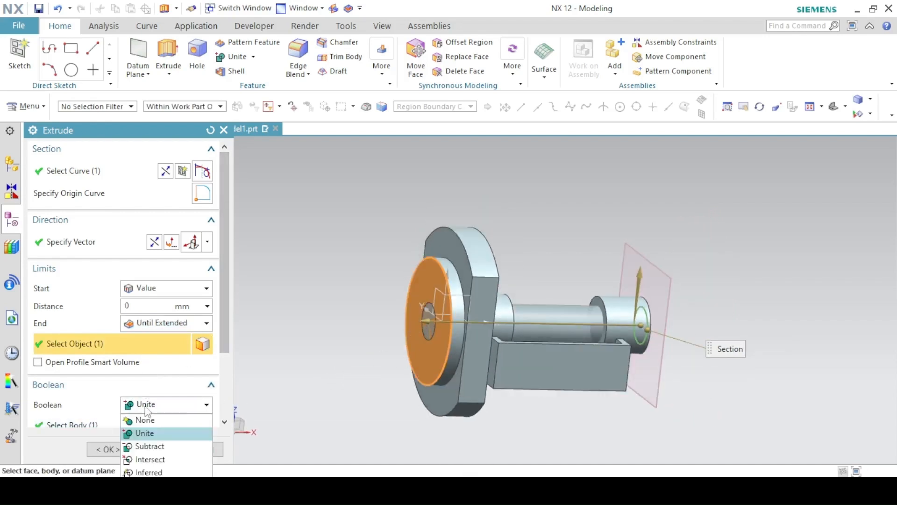
{"action": "left_click", "coordinate": [145, 446]}
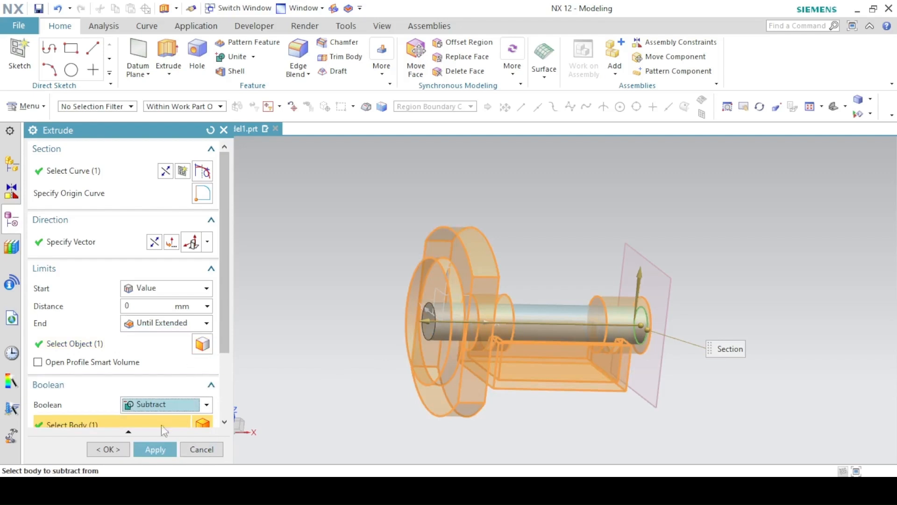
{"action": "left_click", "coordinate": [108, 449]}
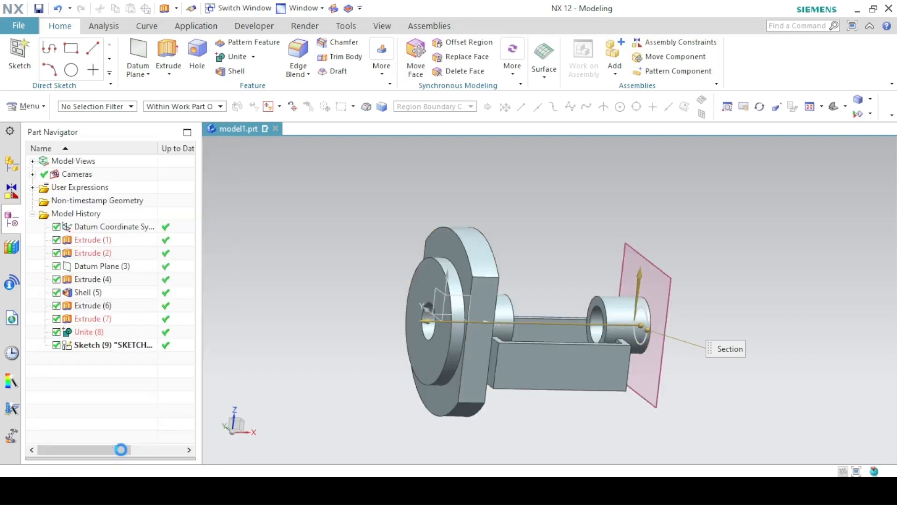
- Compare the bored model in a pictorial view with draft.png to check which features remain
{"action": "left_click", "coordinate": [745, 101]}
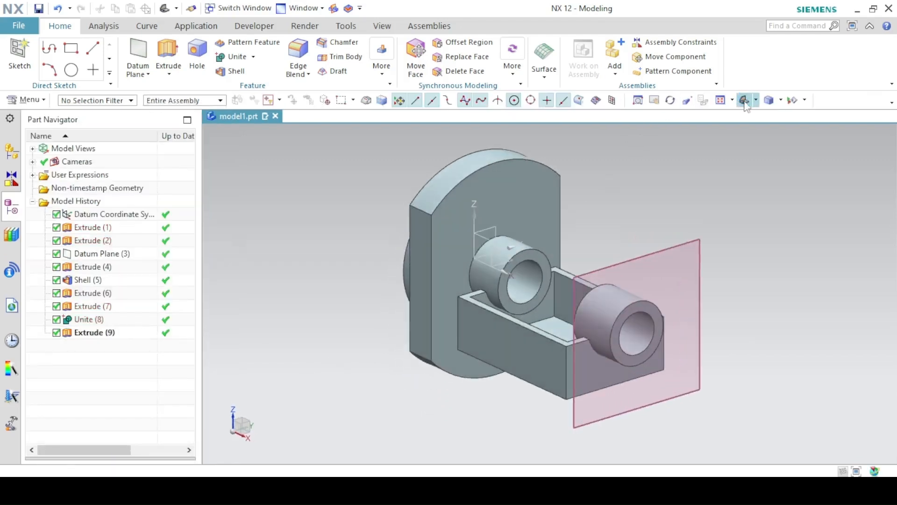
{"action": "key", "text": "alt+Tab"}
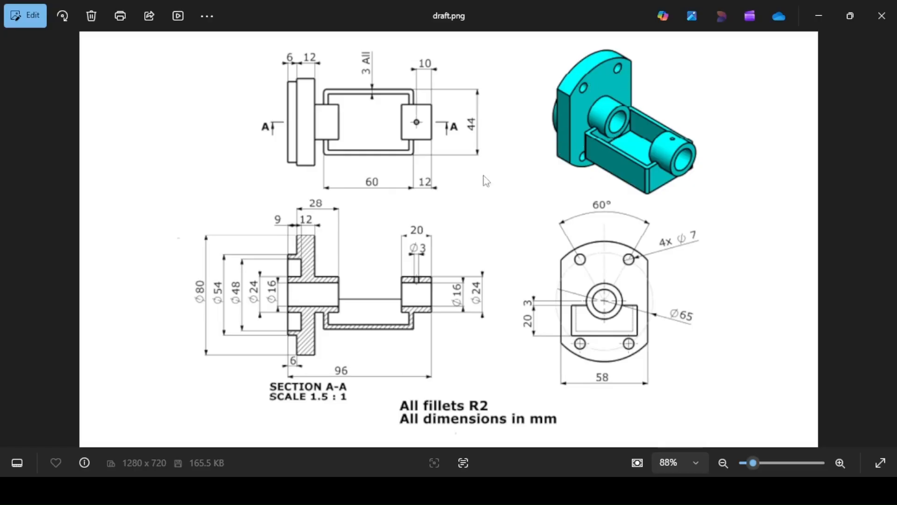
{"action": "key", "text": "alt+Tab"}
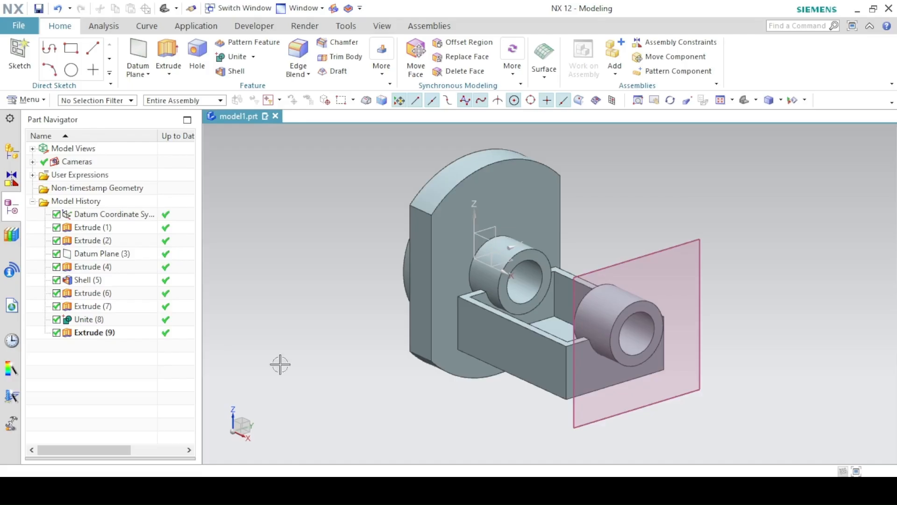
- Start a simple hole feature and create its position sketch on the flange's front face
{"action": "left_click", "coordinate": [196, 58]}
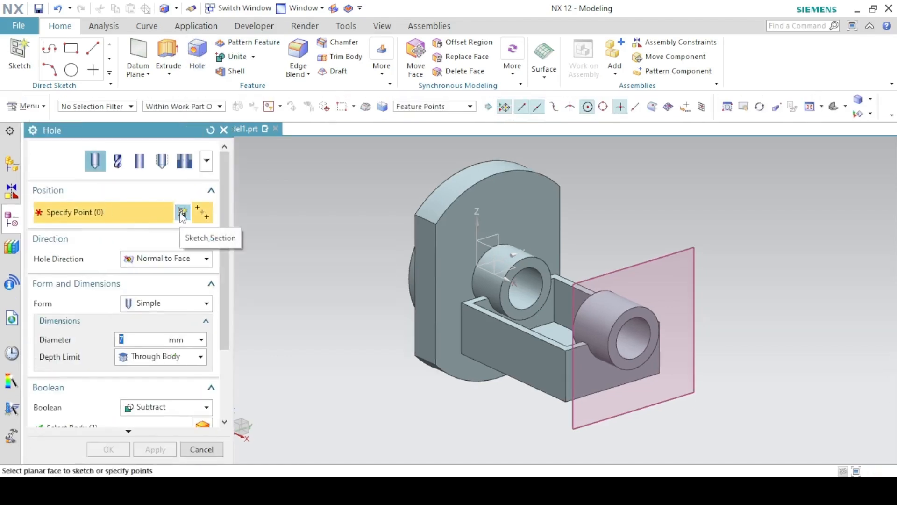
{"action": "left_click", "coordinate": [182, 211]}
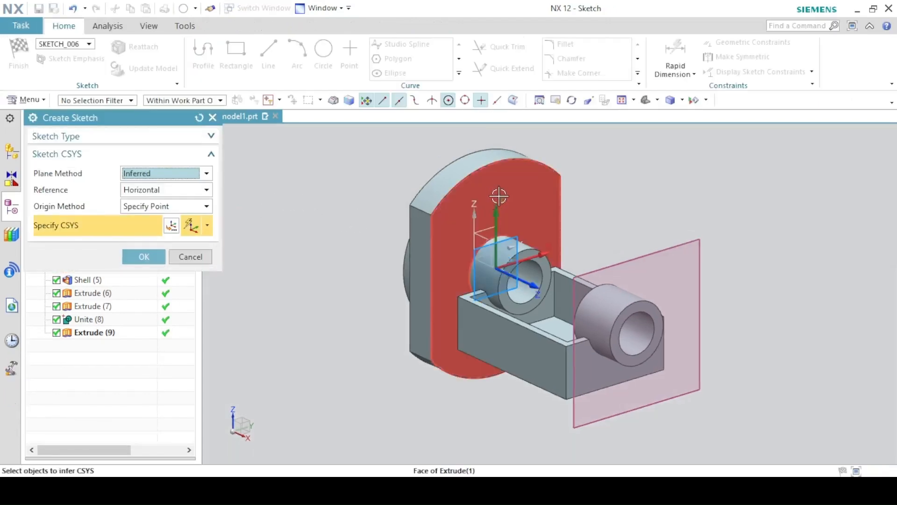
{"action": "left_click", "coordinate": [461, 209]}
{"action": "left_click", "coordinate": [139, 256]}
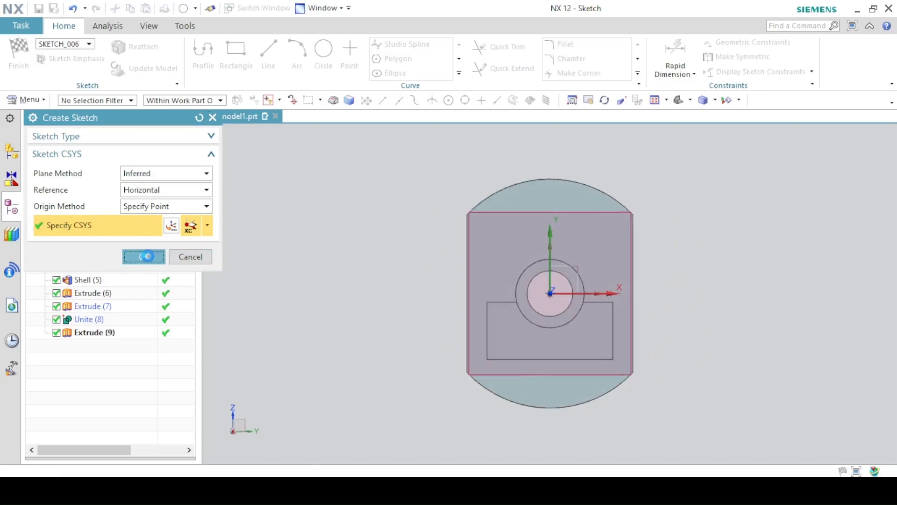
- Following draft.png, draw a 65 mm diameter circle centred on the sketch origin and convert it to a reference curve
{"action": "key", "text": "alt+Tab"}
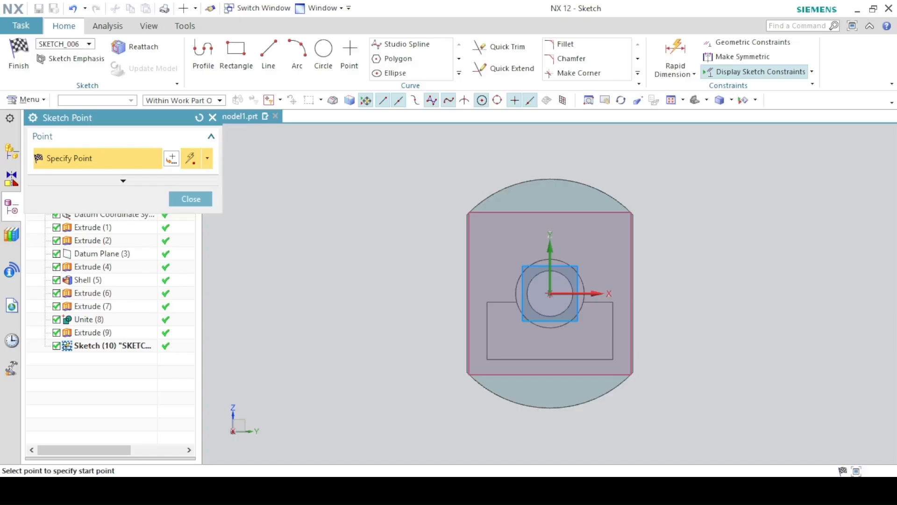
{"action": "left_click", "coordinate": [323, 52]}
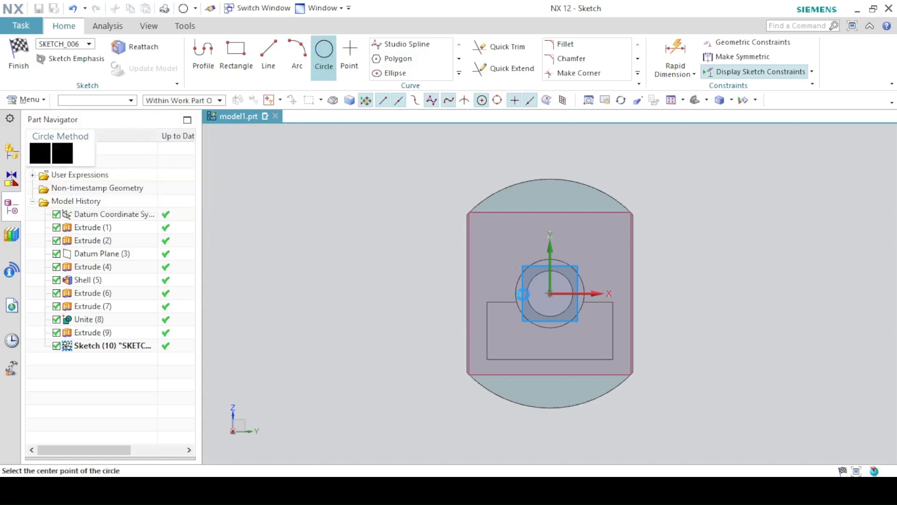
{"action": "left_click", "coordinate": [549, 290]}
{"action": "type", "text": "65"}
{"action": "key", "text": "Return"}
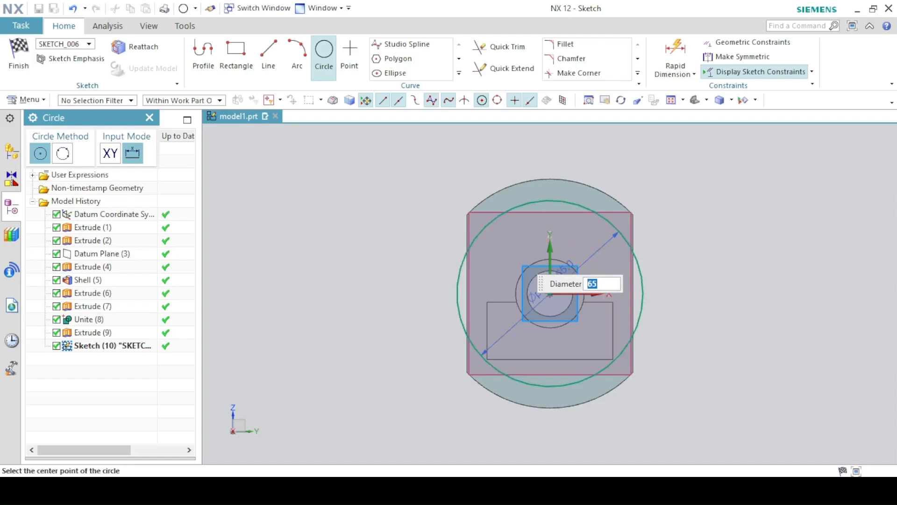
{"action": "right_click", "coordinate": [445, 180]}
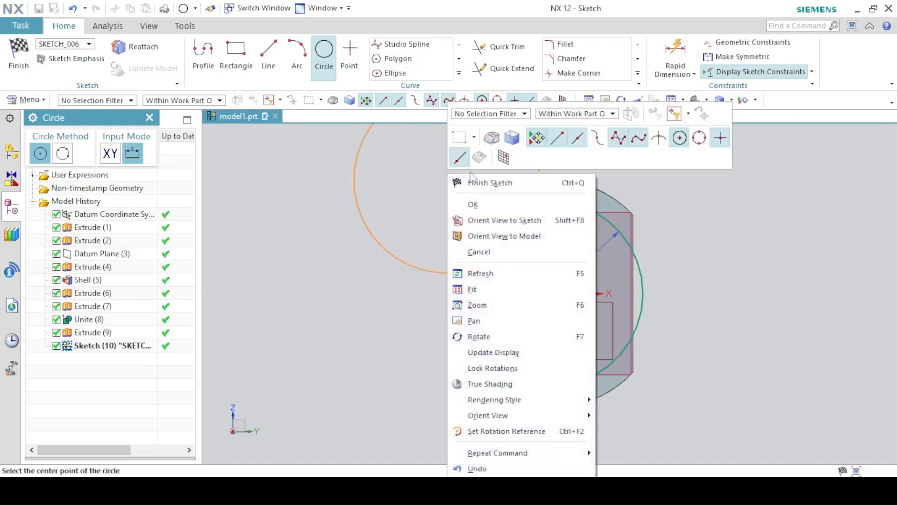
{"action": "left_click", "coordinate": [473, 204]}
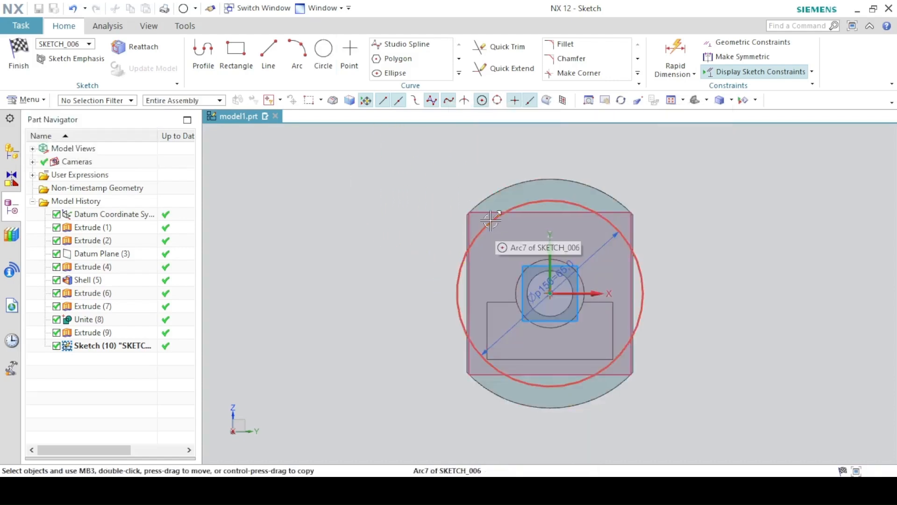
{"action": "left_click", "coordinate": [491, 220]}
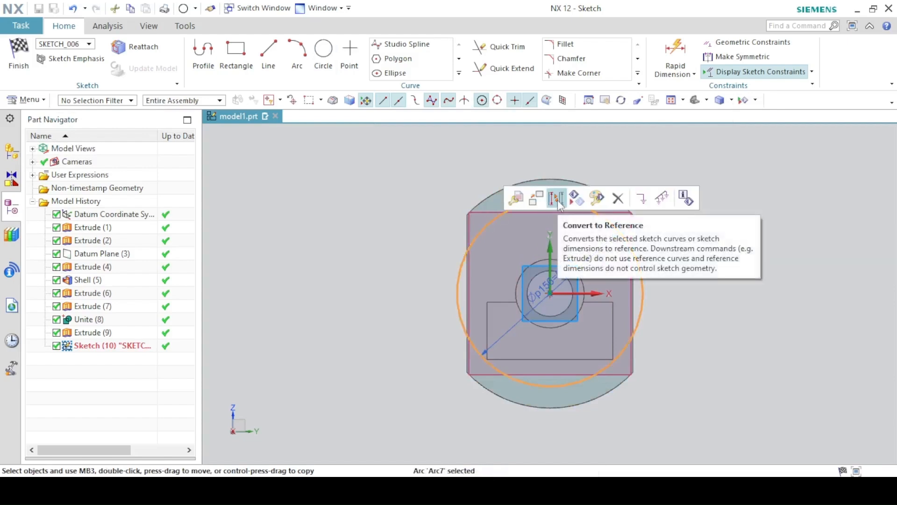
{"action": "left_click", "coordinate": [556, 199]}
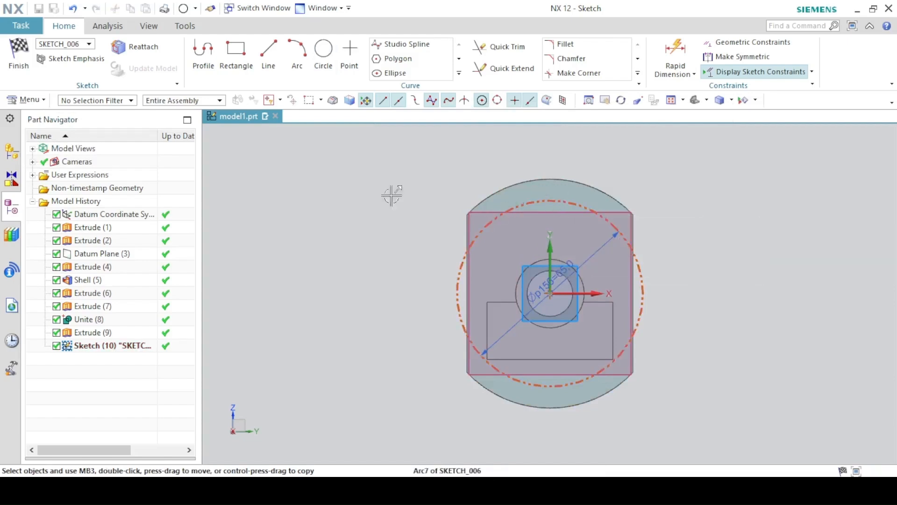
- Draw a vertically constrained reference line from the circle's centre up to the top of the 65 mm circle
{"action": "left_click", "coordinate": [269, 60]}
{"action": "left_click", "coordinate": [546, 232]}
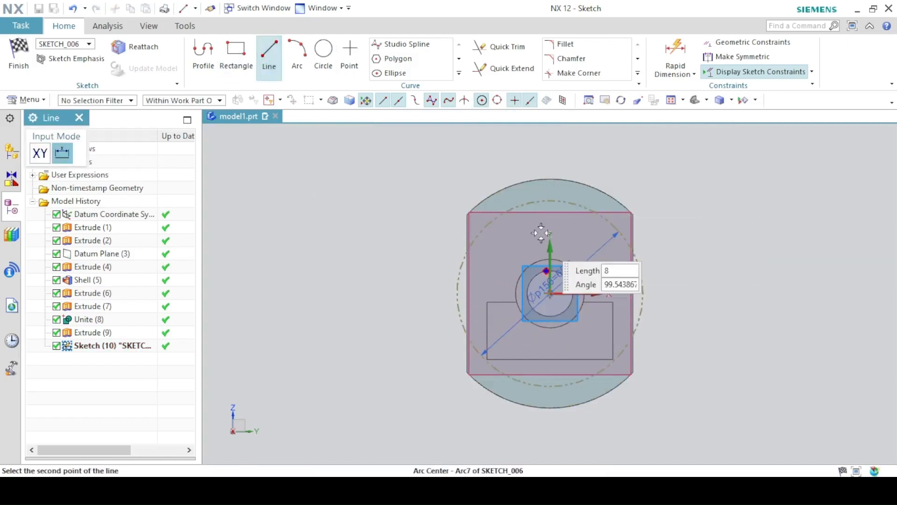
{"action": "left_click", "coordinate": [549, 200]}
{"action": "key", "text": "Escape"}
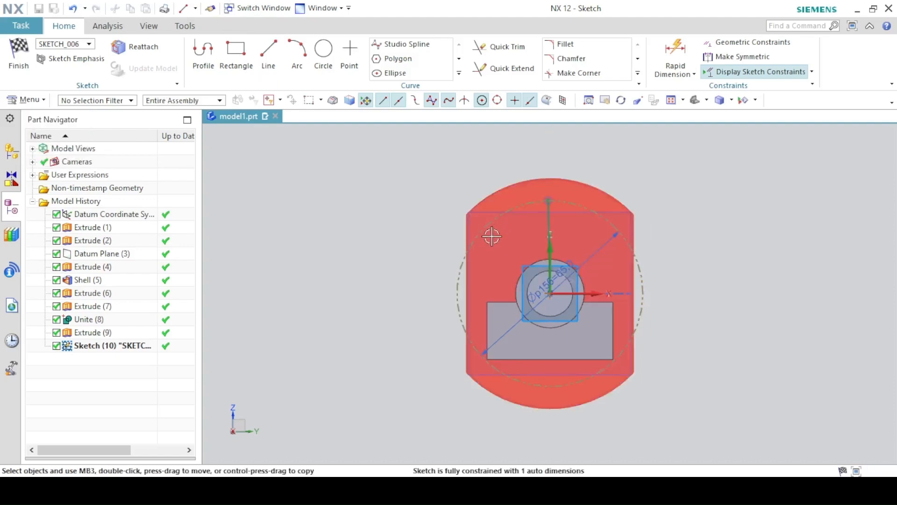
{"action": "scroll", "coordinate": [490, 235], "scroll_direction": "up", "scroll_amount": 3}
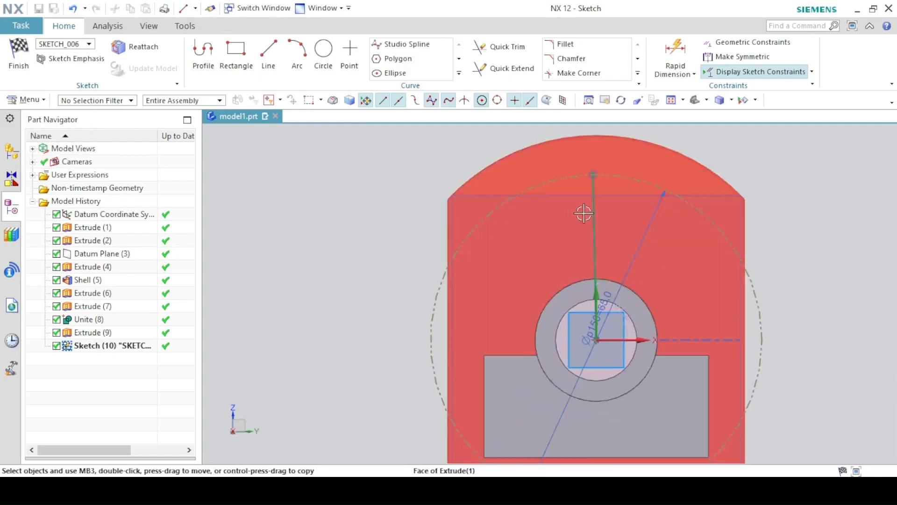
{"action": "left_click", "coordinate": [593, 225]}
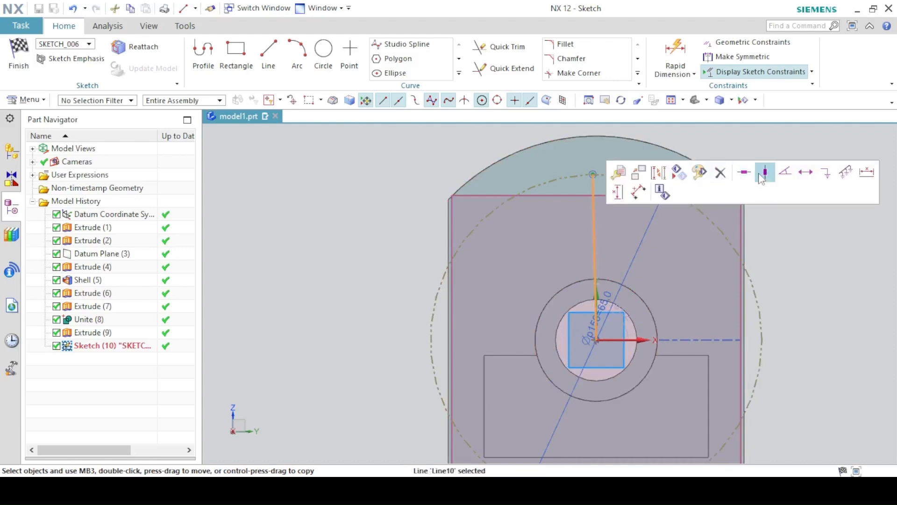
{"action": "left_click", "coordinate": [764, 173]}
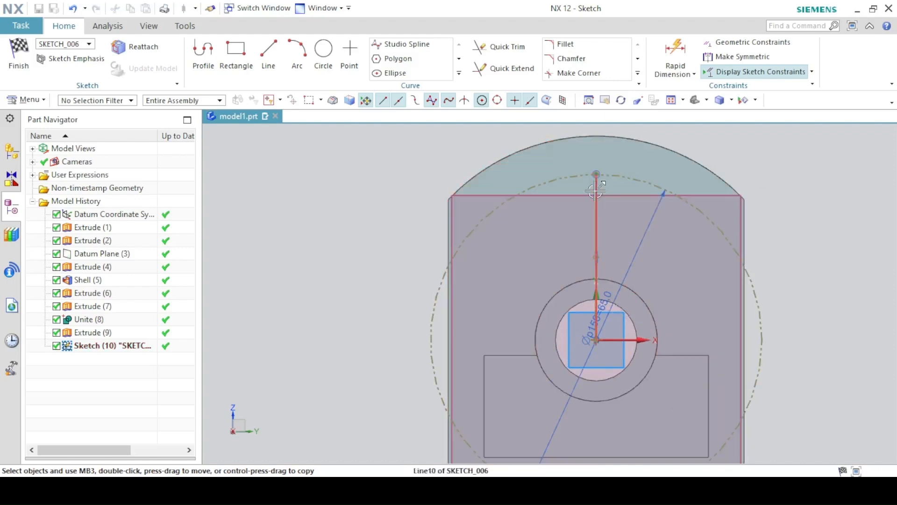
{"action": "left_click", "coordinate": [597, 220]}
{"action": "left_click", "coordinate": [673, 150]}
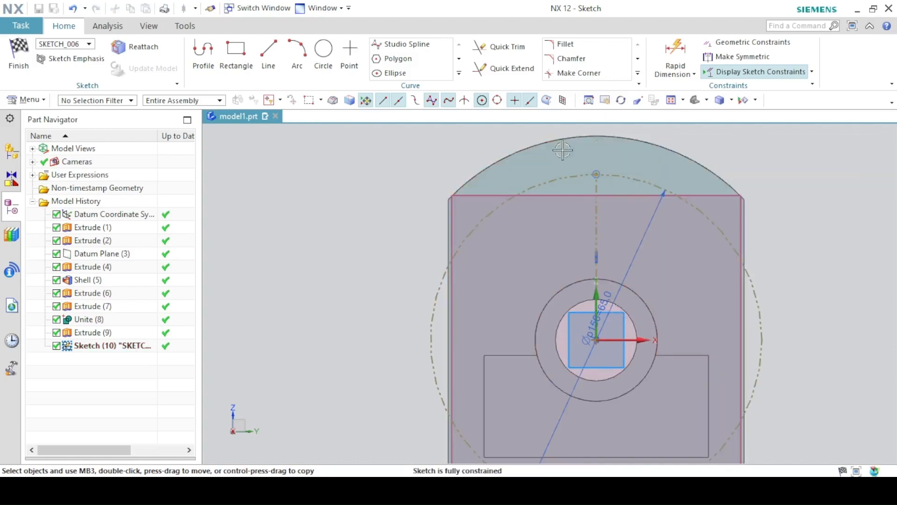
- Draw a slanted reference line from the circle's centre to the upper-left part of the 65 mm circle
{"action": "left_click", "coordinate": [269, 56]}
{"action": "left_click", "coordinate": [595, 341]}
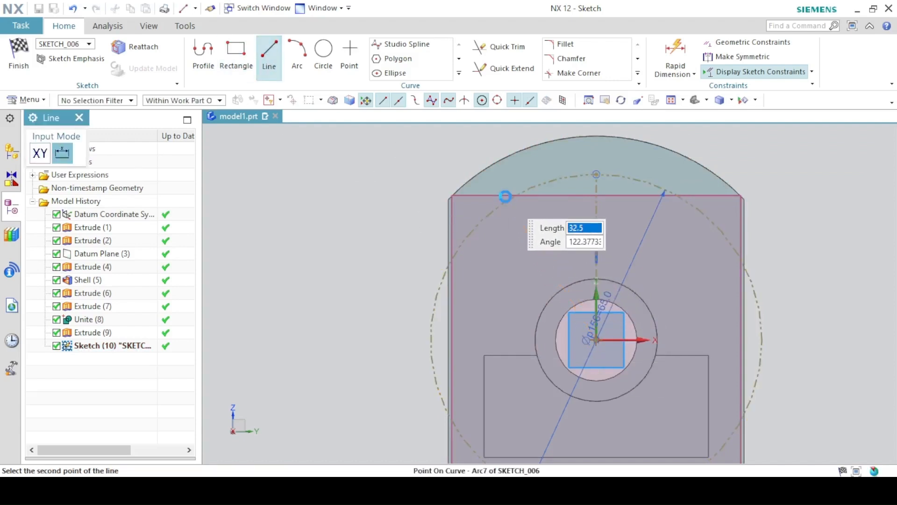
{"action": "left_click", "coordinate": [504, 194]}
{"action": "right_click", "coordinate": [416, 163]}
{"action": "left_click", "coordinate": [437, 193]}
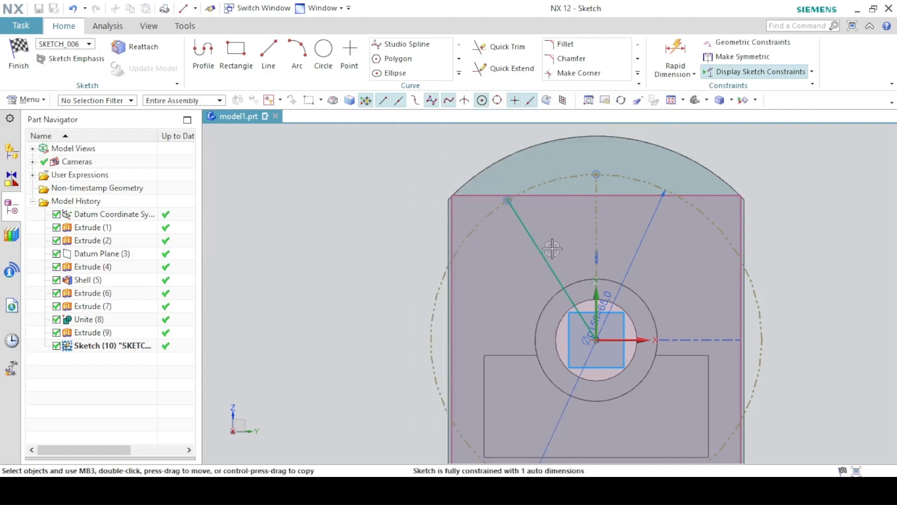
{"action": "left_click", "coordinate": [538, 248]}
{"action": "left_click", "coordinate": [603, 206]}
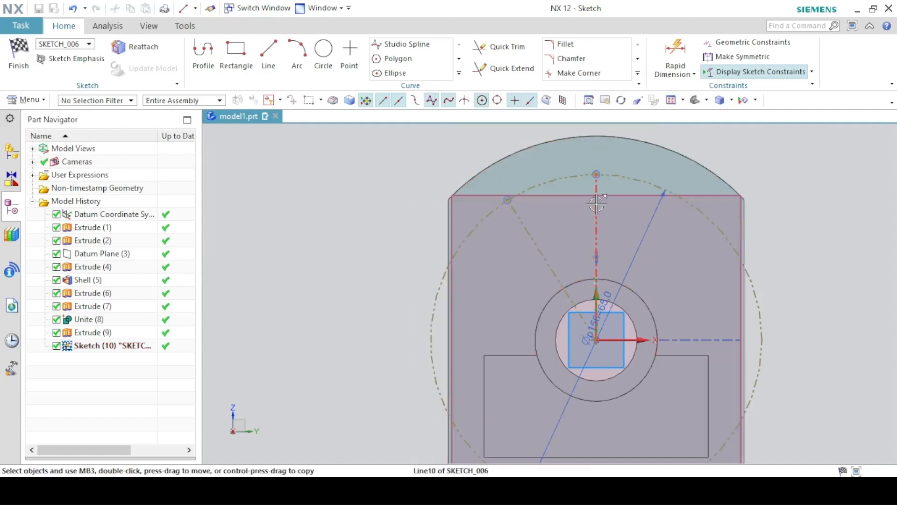
- Add an angular dimension of 30° between the slanted and vertical reference lines
{"action": "left_click", "coordinate": [685, 74]}
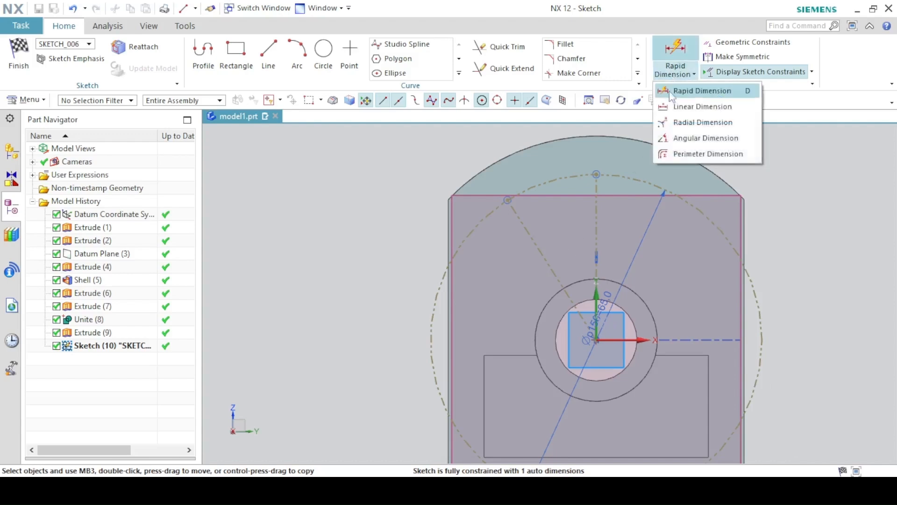
{"action": "left_click", "coordinate": [675, 137]}
{"action": "left_click", "coordinate": [542, 258]}
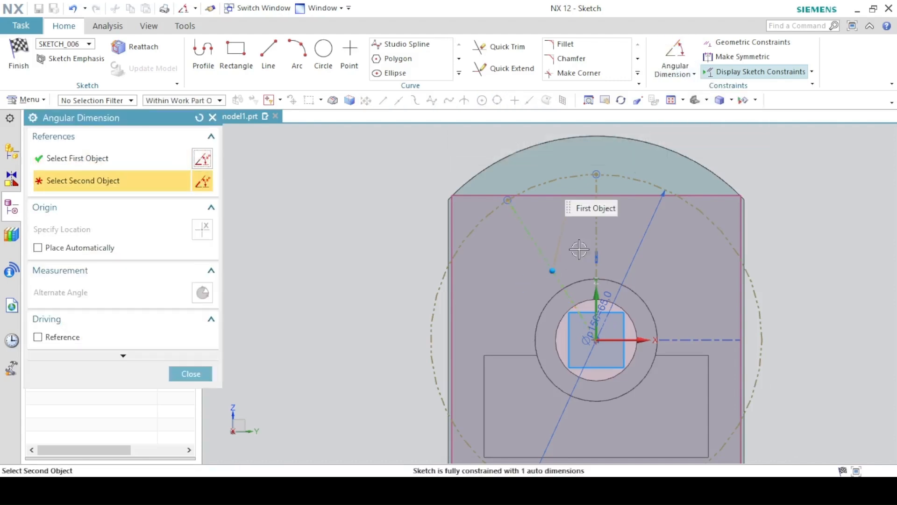
{"action": "left_click", "coordinate": [595, 234]}
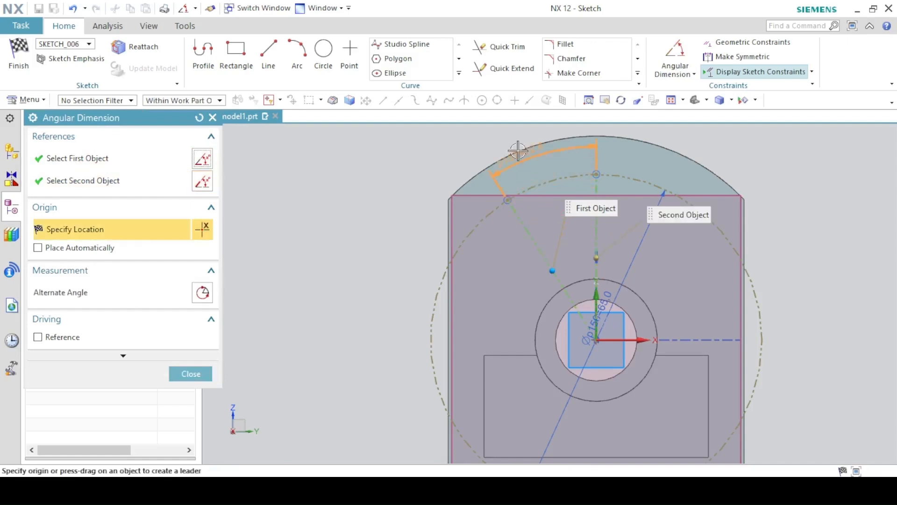
{"action": "left_click", "coordinate": [486, 140]}
{"action": "type", "text": "30"}
{"action": "key", "text": "Return"}
{"action": "left_click", "coordinate": [191, 373]}
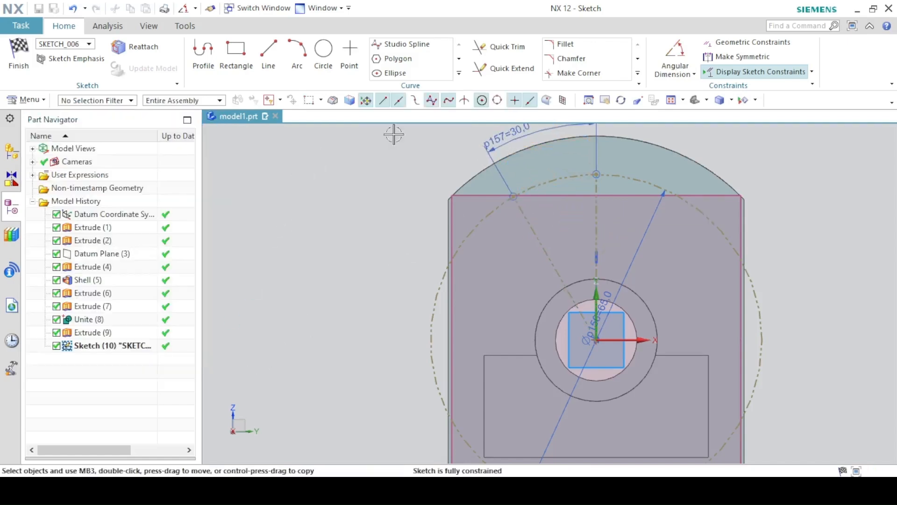
- Place a sketch point where the slanted line meets the 65 mm circle and mirror it about the vertical reference line
{"action": "left_click", "coordinate": [349, 55]}
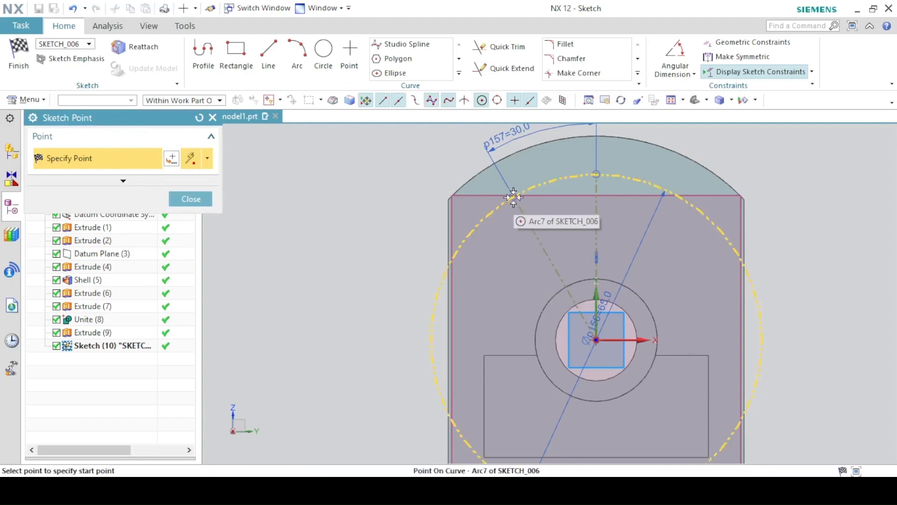
{"action": "left_click", "coordinate": [191, 198]}
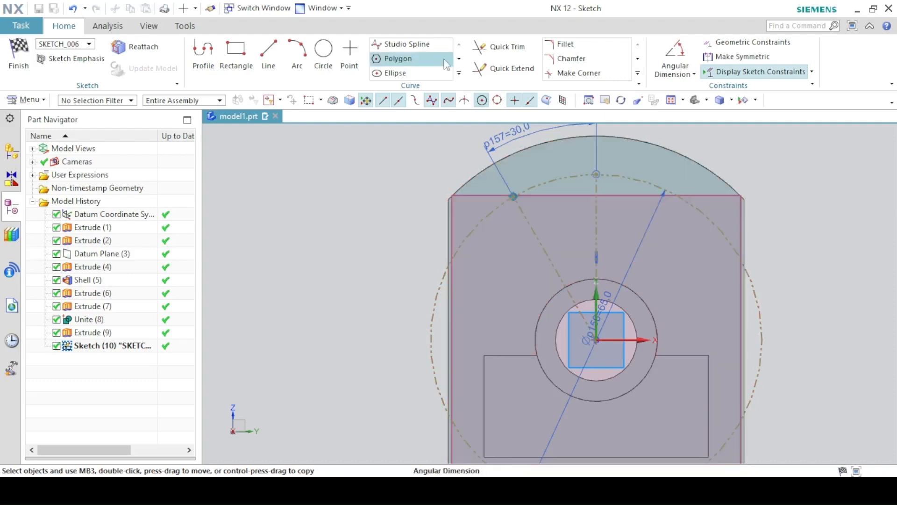
{"action": "left_click", "coordinate": [459, 73]}
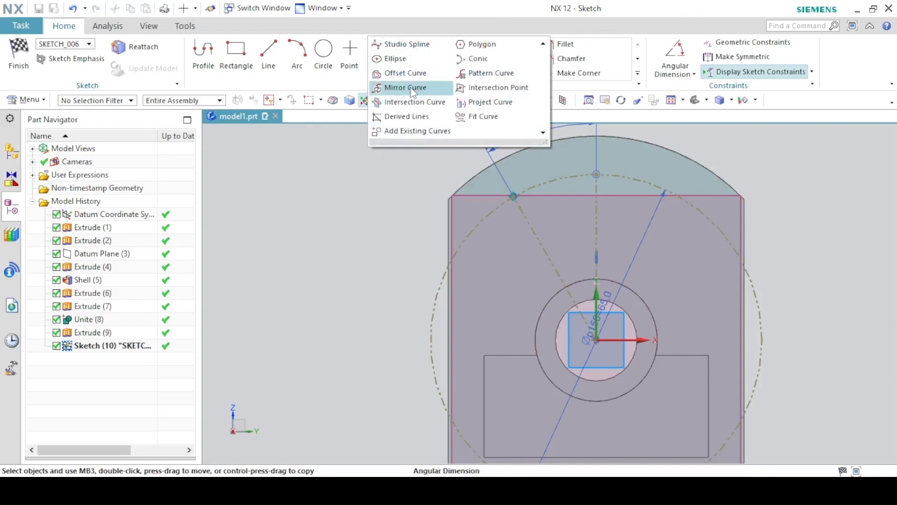
{"action": "left_click", "coordinate": [411, 87]}
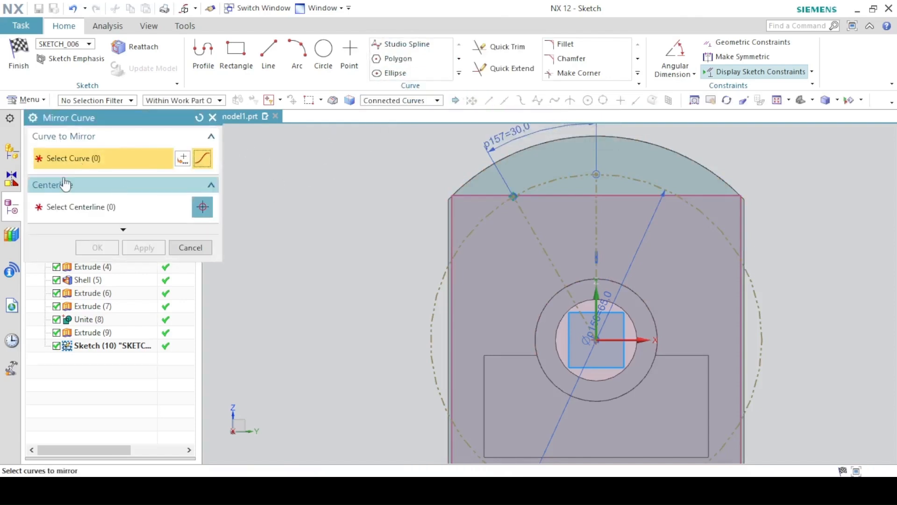
{"action": "right_click", "coordinate": [514, 198]}
{"action": "left_click", "coordinate": [529, 199]}
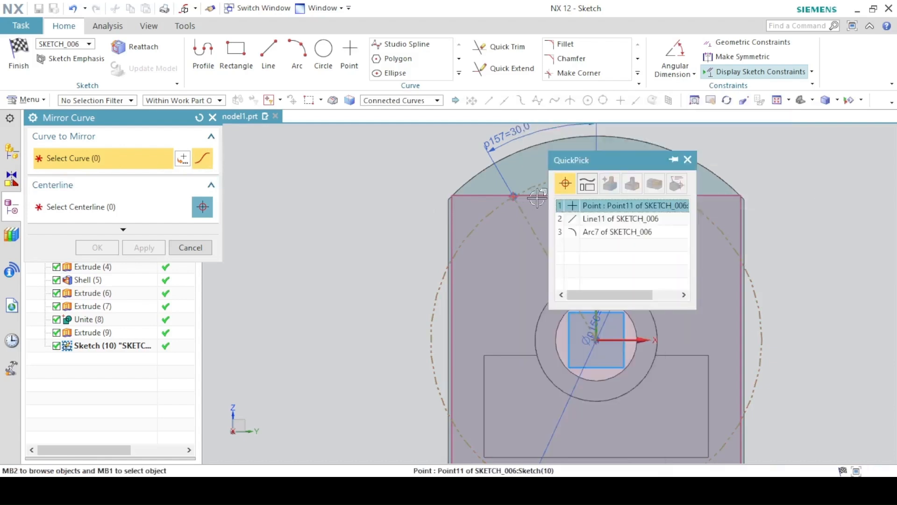
{"action": "left_click", "coordinate": [592, 207]}
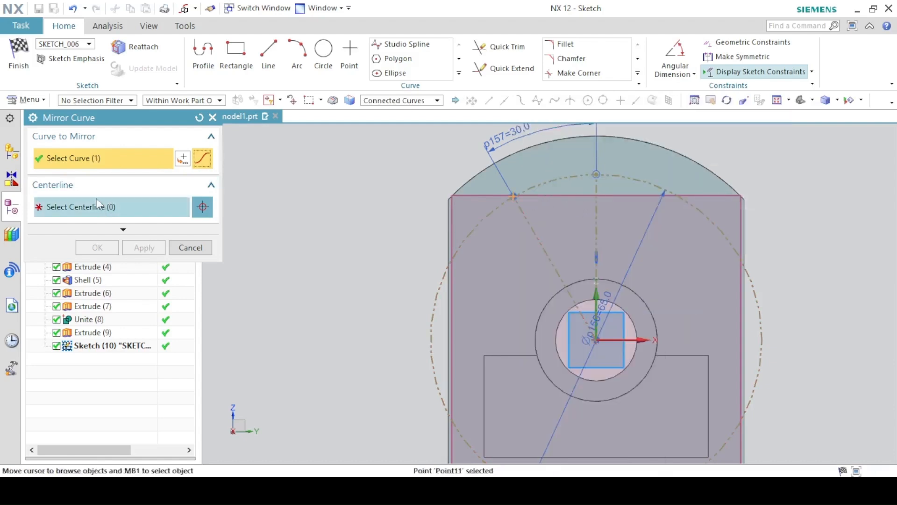
{"action": "left_click", "coordinate": [596, 208]}
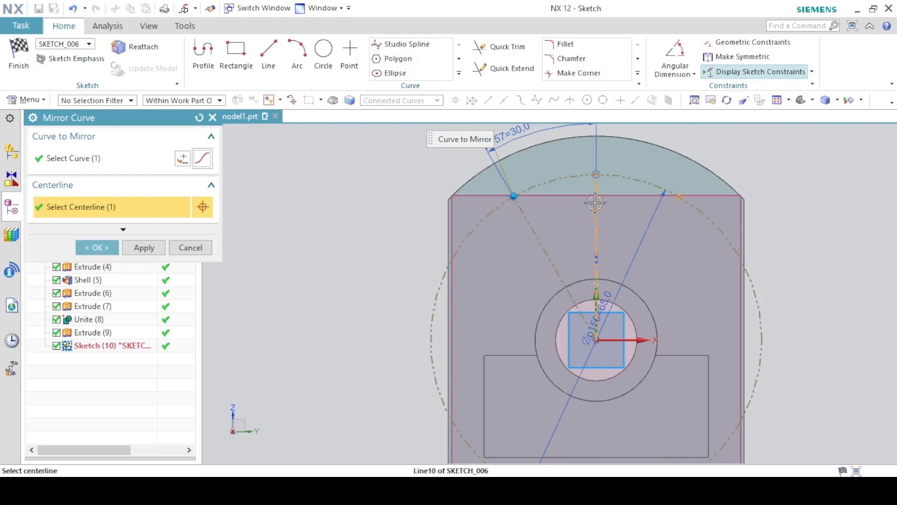
{"action": "left_click", "coordinate": [97, 248]}
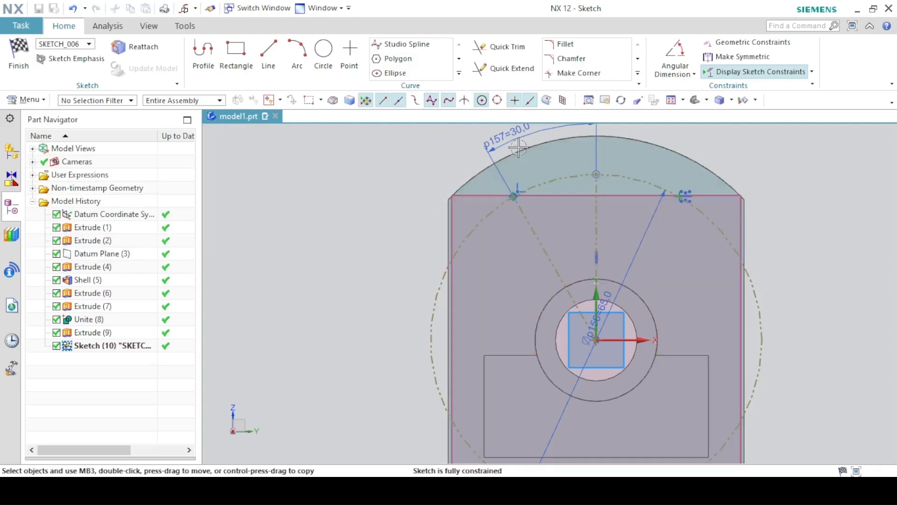
- Mirror the two upper sketch points about the sketch's horizontal axis and finish the sketch
{"action": "left_click", "coordinate": [459, 73]}
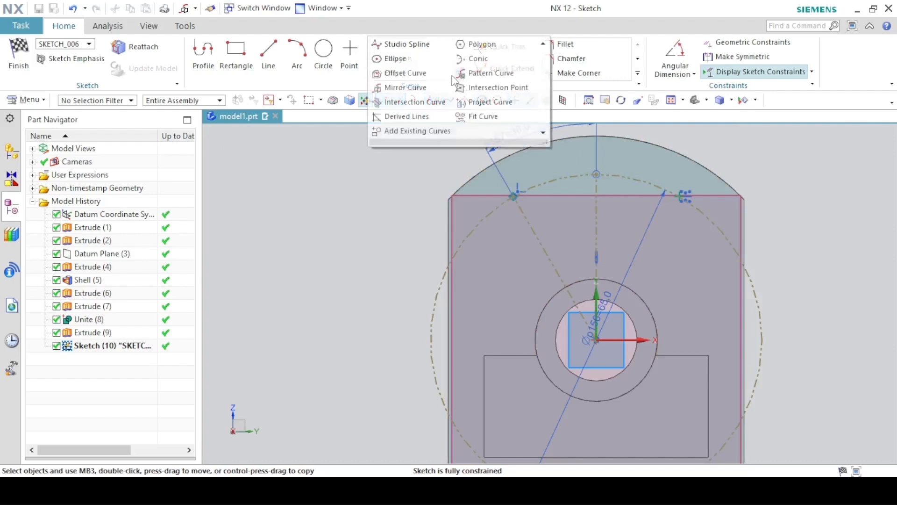
{"action": "left_click", "coordinate": [389, 88]}
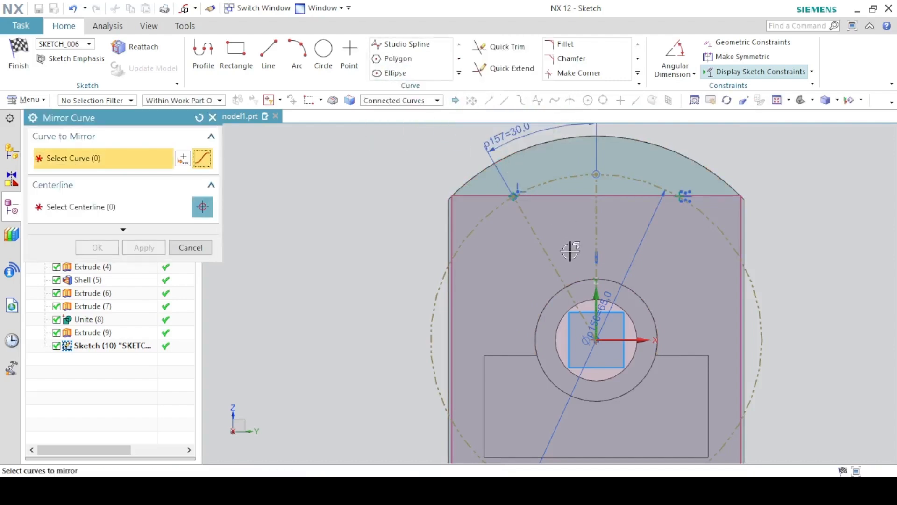
{"action": "mouse_move", "coordinate": [569, 255]}
{"action": "middle_mouse_down", "text": "shift"}
{"action": "mouse_move", "coordinate": [569, 194]}
{"action": "mouse_move", "coordinate": [575, 220]}
{"action": "middle_mouse_up", "text": "shift"}
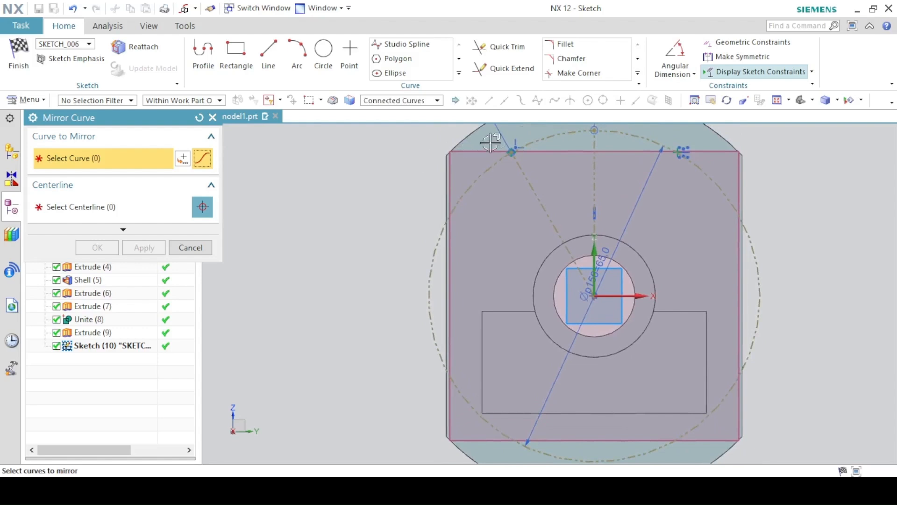
{"action": "left_click", "coordinate": [511, 153]}
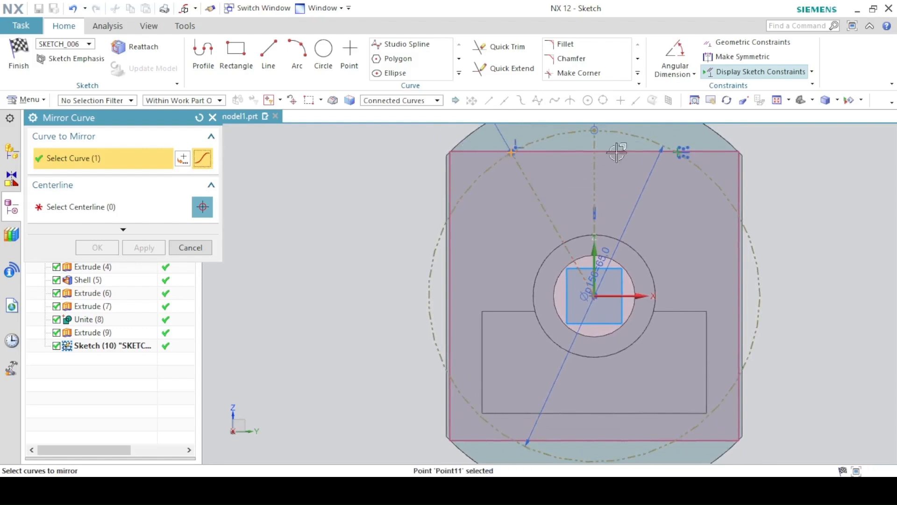
{"action": "left_click", "coordinate": [677, 151]}
{"action": "middle_click", "coordinate": [570, 290]}
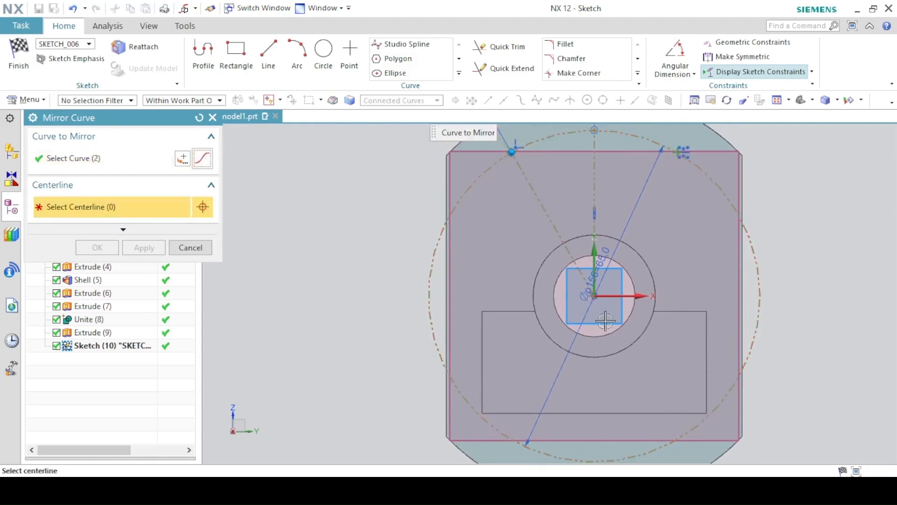
{"action": "left_click", "coordinate": [638, 295]}
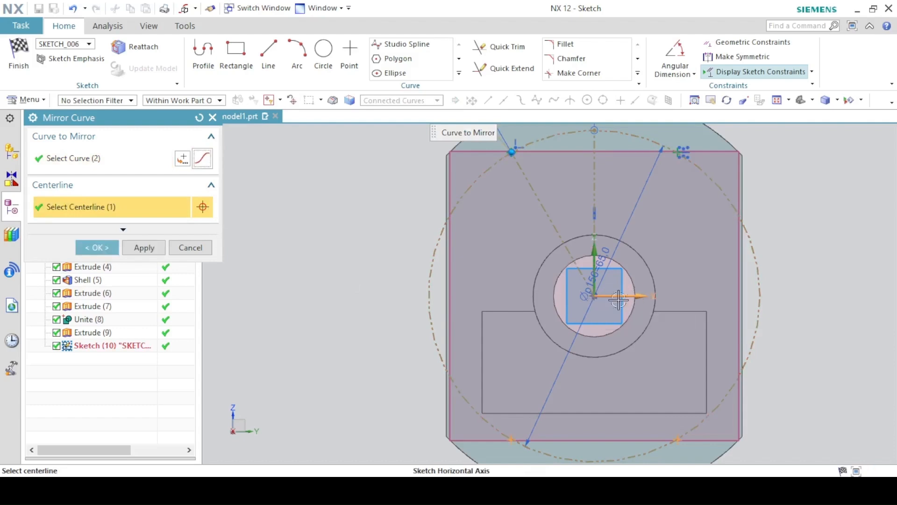
{"action": "left_click", "coordinate": [111, 248]}
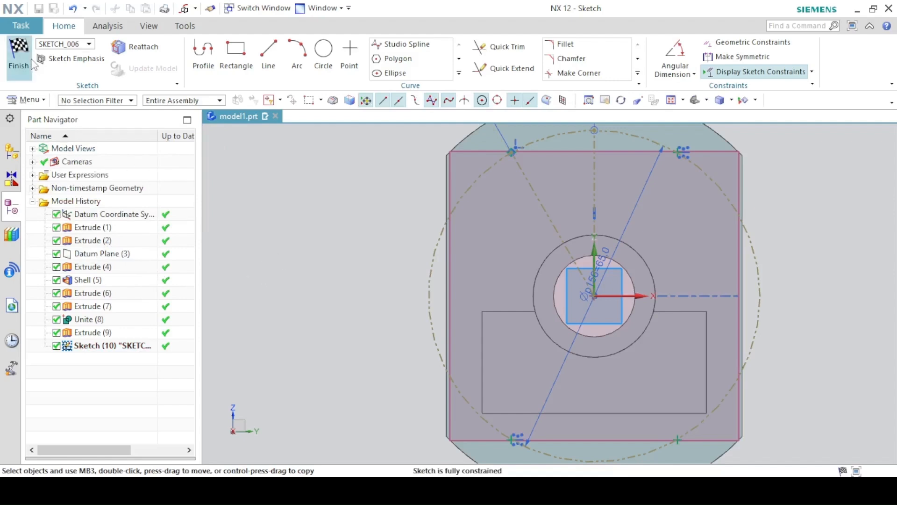
{"action": "left_click", "coordinate": [19, 54]}
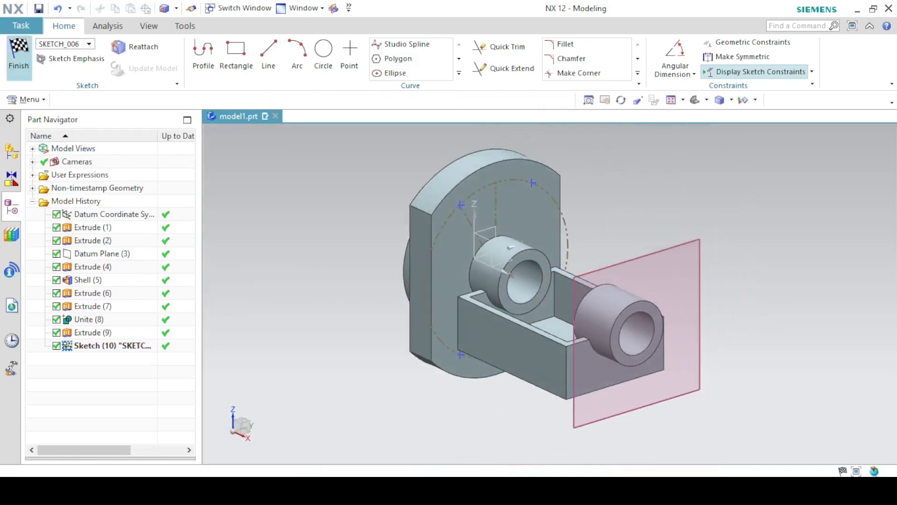
- Check the hole size in draft.png and cut simple 7 mm through-body holes at the four sketch points in the flange
{"action": "mouse_move", "coordinate": [302, 490]}
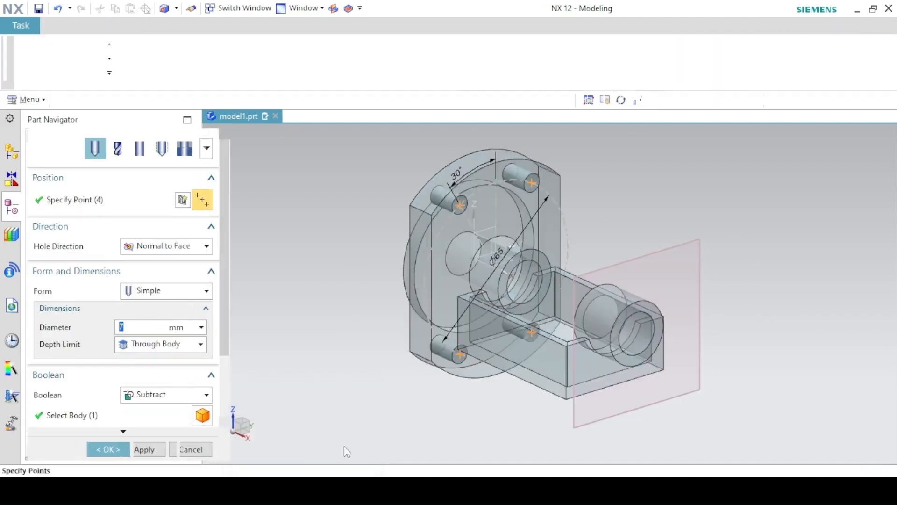
{"action": "left_click", "coordinate": [331, 491]}
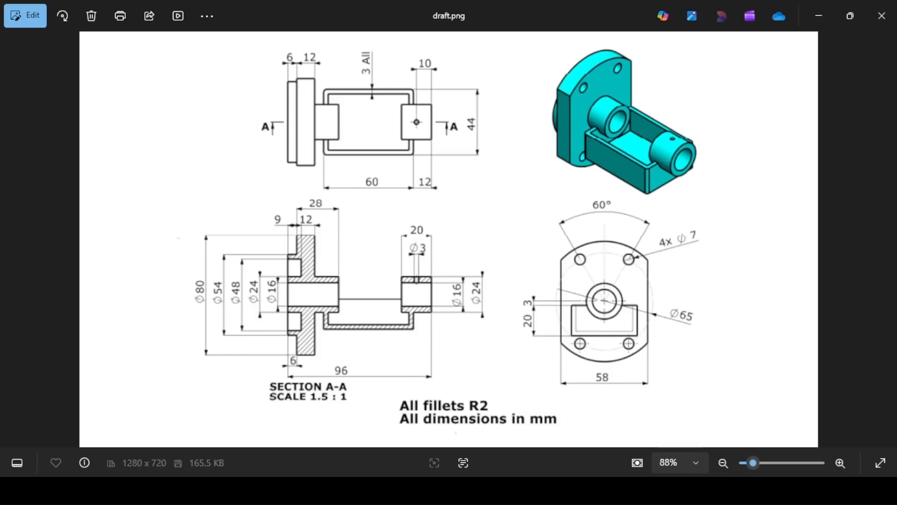
{"action": "left_click", "coordinate": [297, 490]}
{"action": "left_click", "coordinate": [139, 337]}
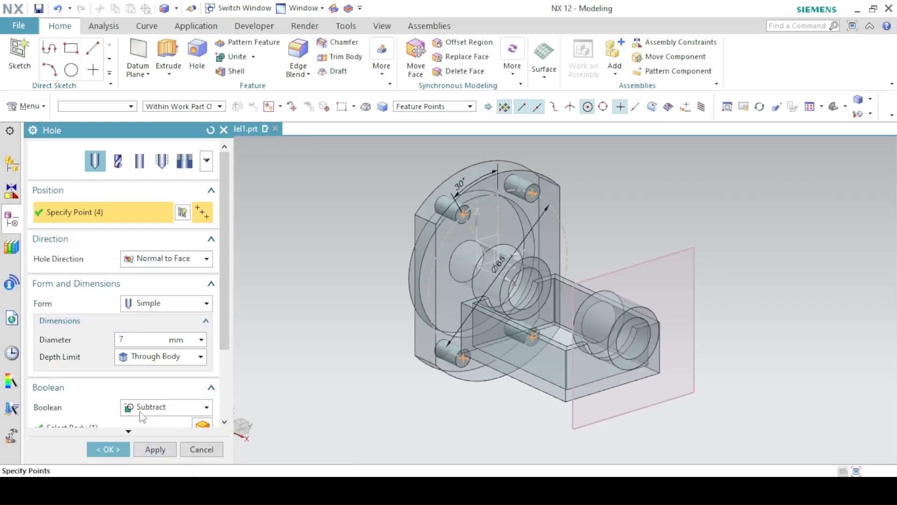
{"action": "left_click", "coordinate": [120, 450]}
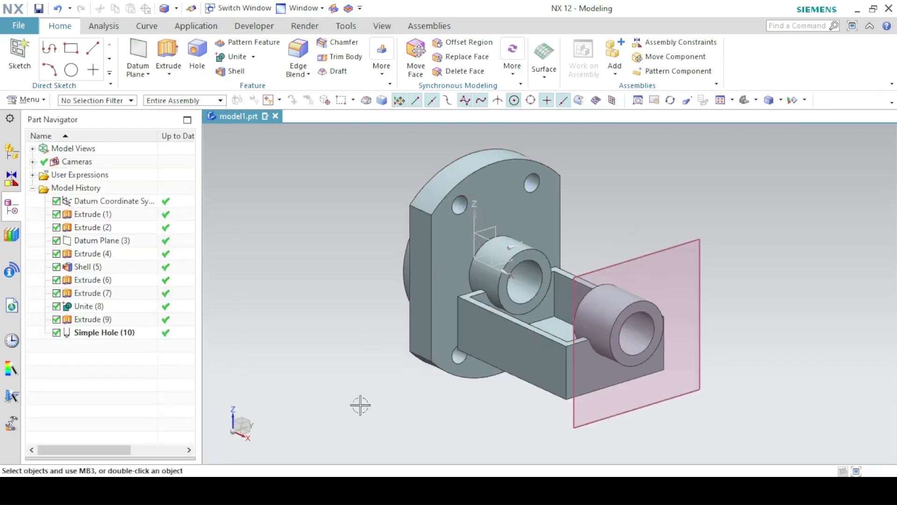
- Consult draft.png, then start an Extrude with a new sketch on the end face of the round boss behind the flange
{"action": "left_click", "coordinate": [297, 491]}
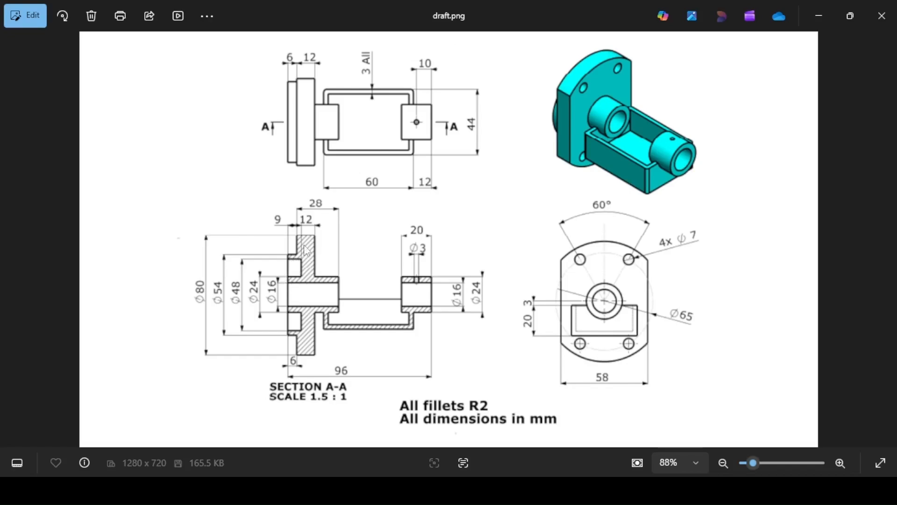
{"action": "left_click", "coordinate": [276, 490]}
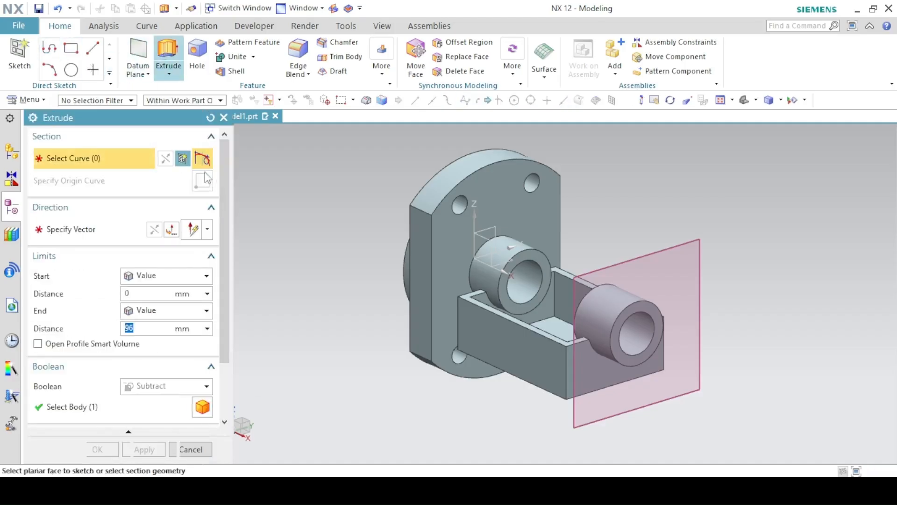
{"action": "left_click", "coordinate": [199, 169]}
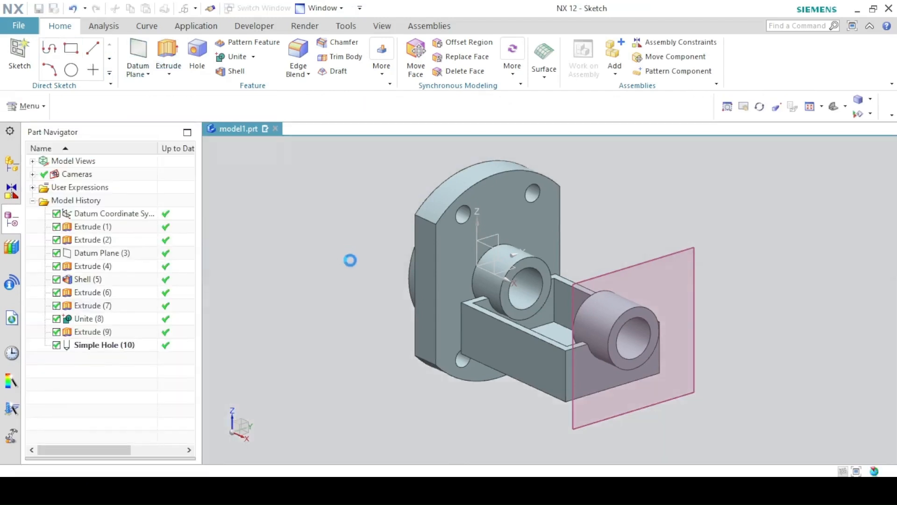
{"action": "mouse_move", "coordinate": [352, 325]}
{"action": "middle_mouse_down"}
{"action": "mouse_move", "coordinate": [407, 306]}
{"action": "mouse_move", "coordinate": [413, 313]}
{"action": "middle_mouse_up"}
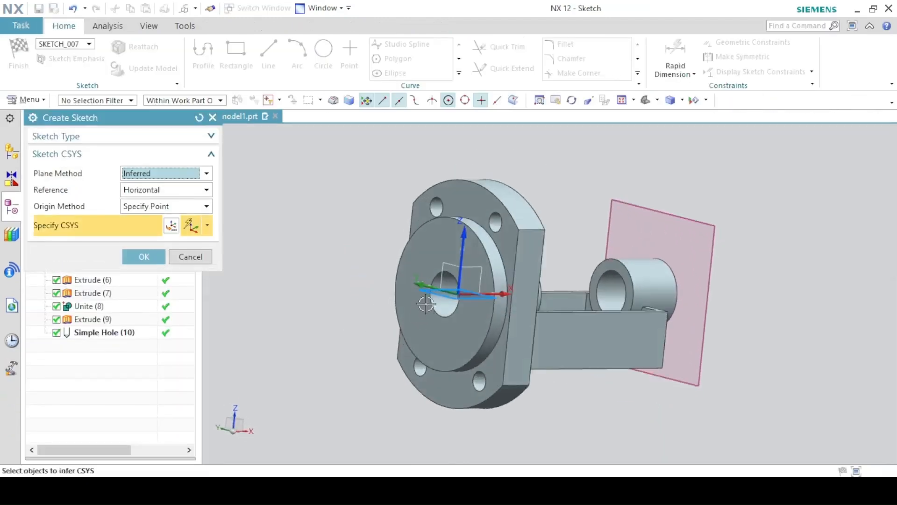
{"action": "left_click", "coordinate": [413, 318]}
{"action": "left_click", "coordinate": [145, 257]}
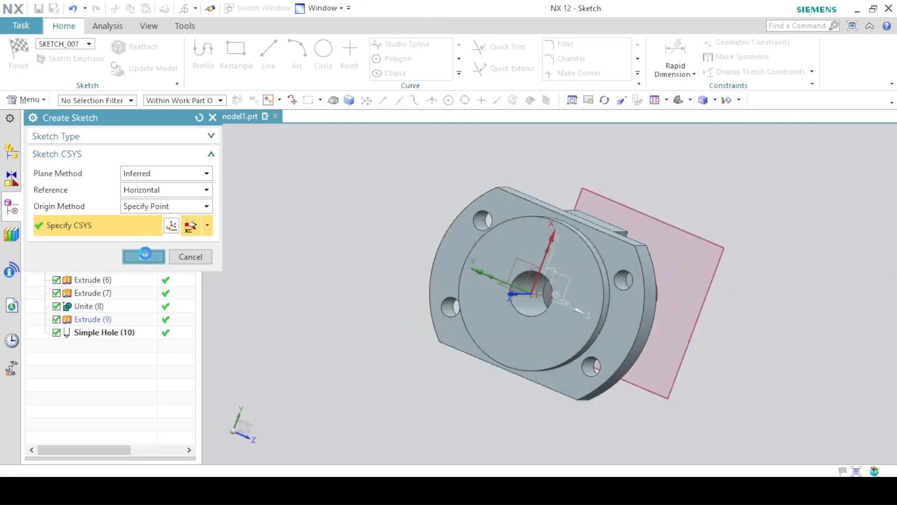
- Draw two concentric circles with diameters of 48 mm and 24 mm centred on the sketch origin, checking the sizes in draft.png
{"action": "left_click", "coordinate": [317, 47]}
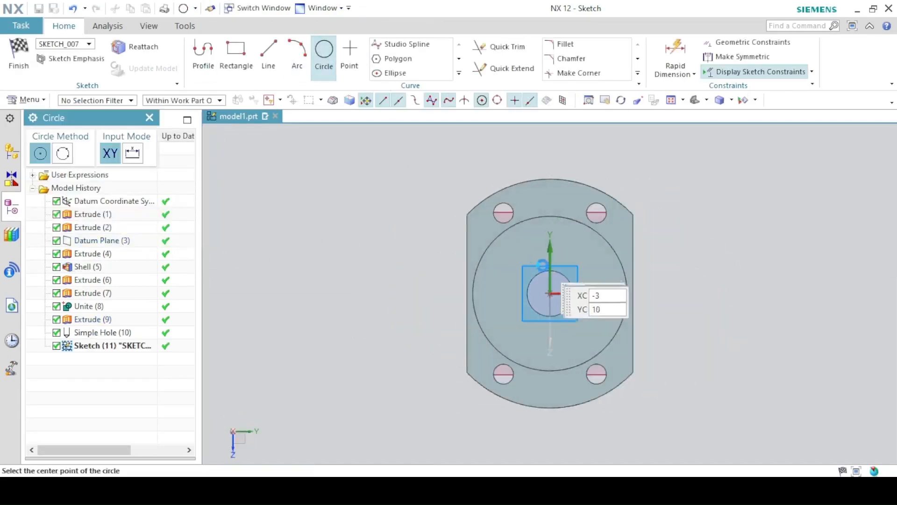
{"action": "key", "text": "alt+Tab"}
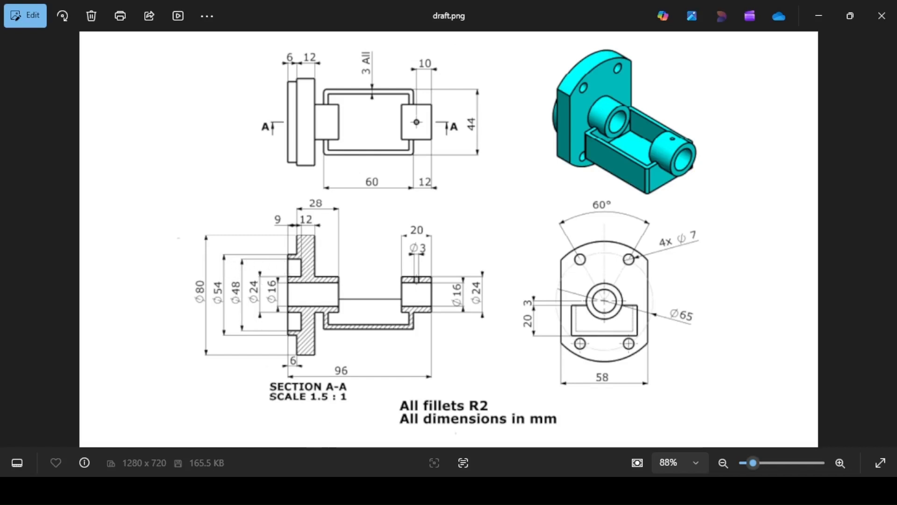
{"action": "key", "text": "alt+Tab"}
{"action": "left_click", "coordinate": [550, 293]}
{"action": "type", "text": "48"}
{"action": "key", "text": "Return"}
{"action": "type", "text": "24"}
{"action": "key", "text": "Return"}
{"action": "right_click", "coordinate": [333, 220]}
{"action": "left_click", "coordinate": [358, 206]}
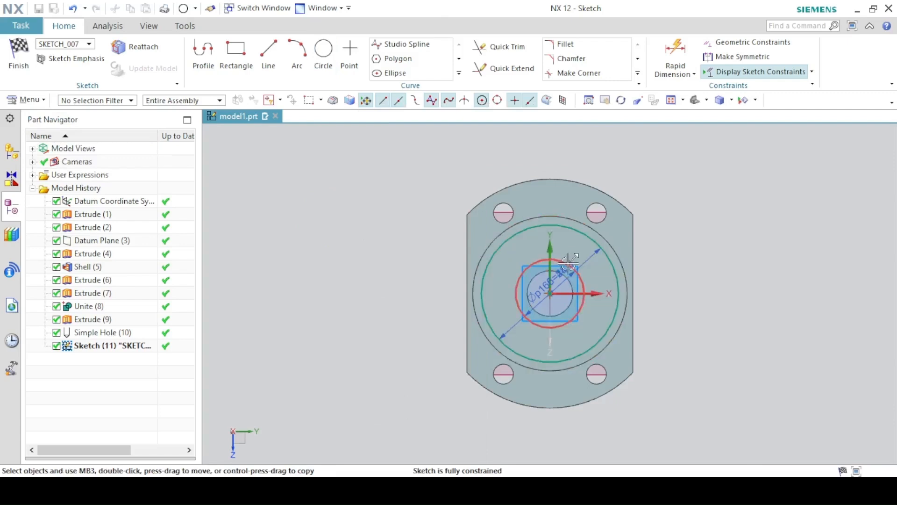
- Move the 24 mm and 48 mm diameter dimensions clear of the part and finish the sketch
{"action": "mouse_move", "coordinate": [560, 270]}
{"action": "left_mouse_down"}
{"action": "mouse_move", "coordinate": [534, 244]}
{"action": "mouse_move", "coordinate": [394, 207]}
{"action": "left_mouse_up"}
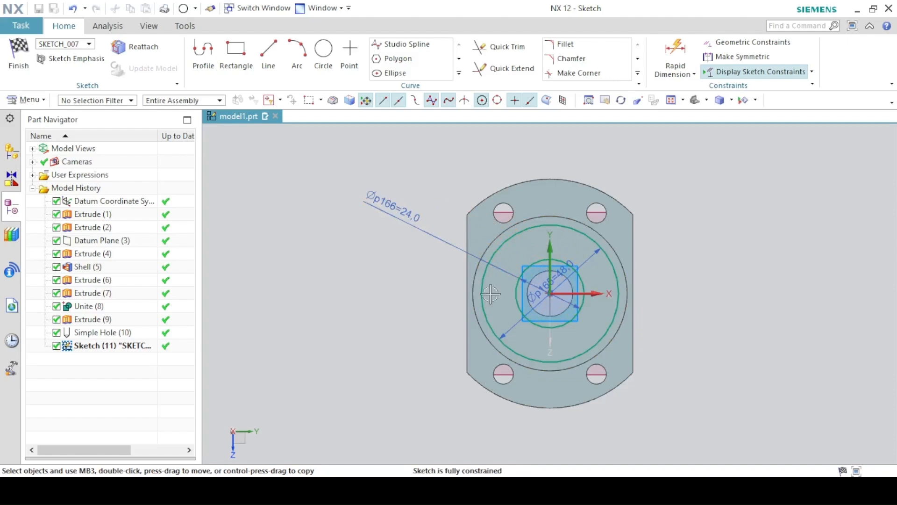
{"action": "left_click_drag", "start_coordinate": [562, 276], "coordinate": [718, 313]}
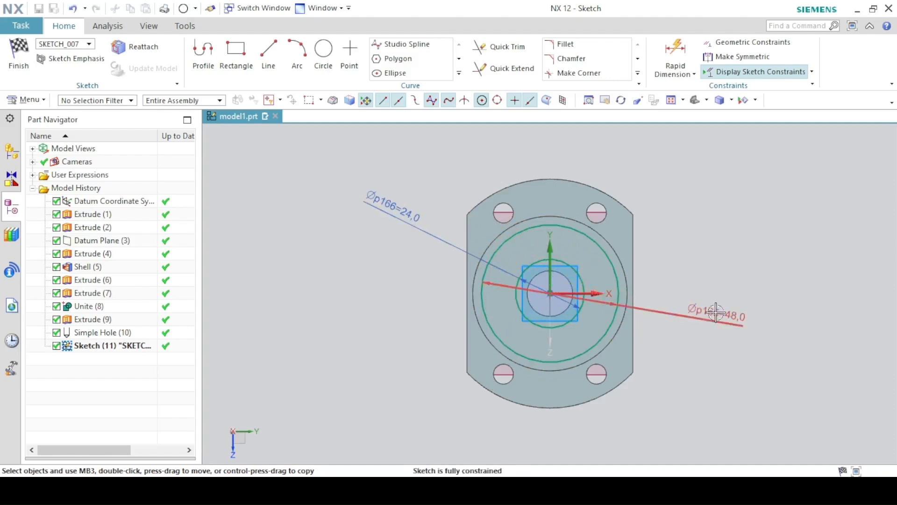
{"action": "left_click", "coordinate": [330, 316]}
{"action": "left_click", "coordinate": [302, 367]}
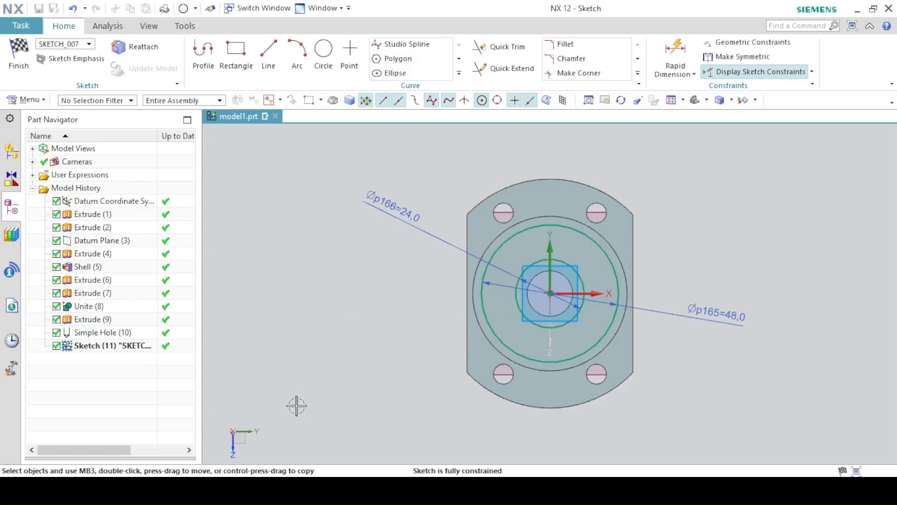
{"action": "left_click", "coordinate": [29, 67]}
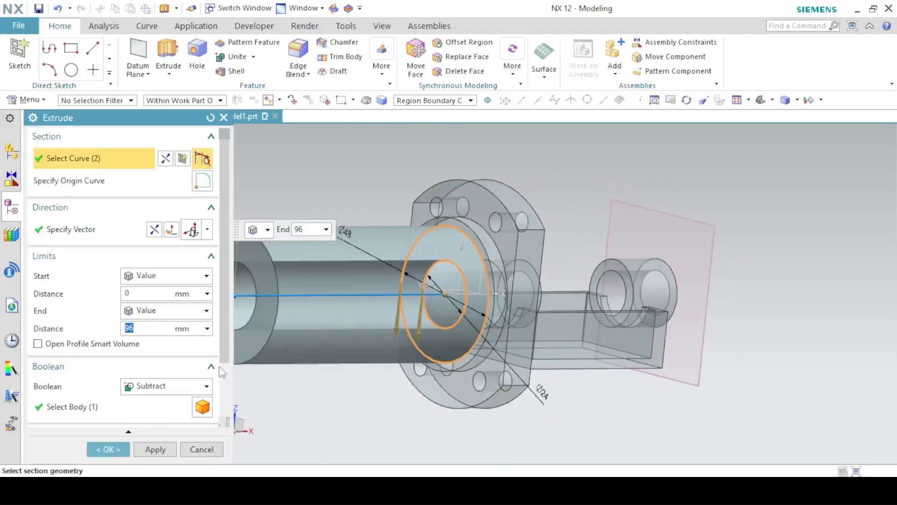
- Cut the ring between the two circles 9 mm deep into the boss with a reversed, subtracting extrude, following draft.png
{"action": "left_click", "coordinate": [172, 244]}
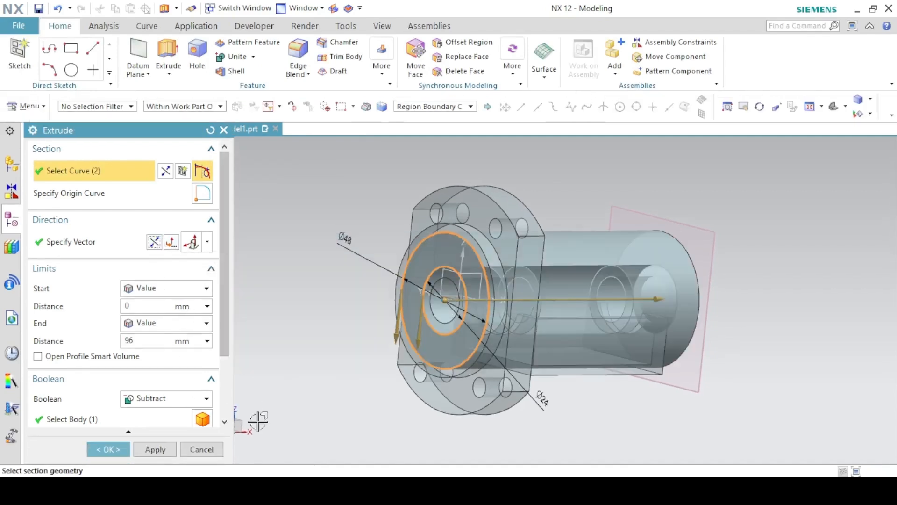
{"action": "key", "text": "alt+Tab"}
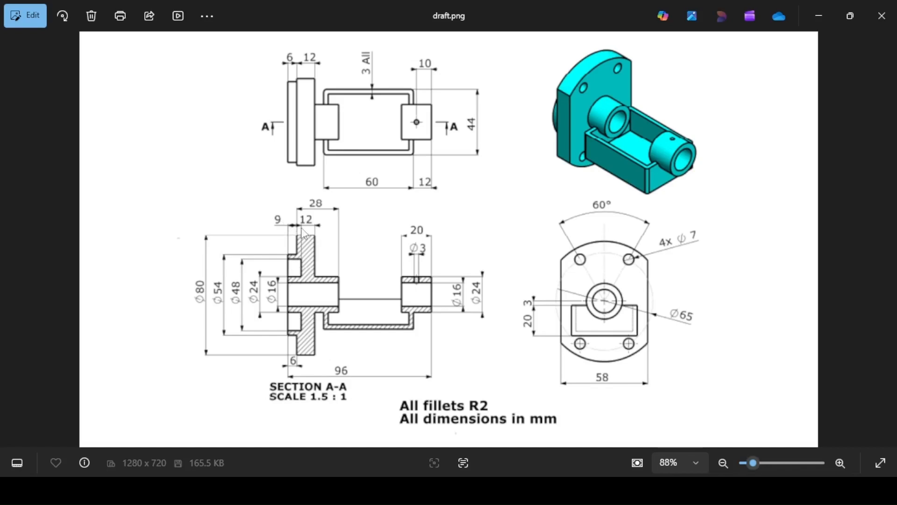
{"action": "key", "text": "alt+Tab"}
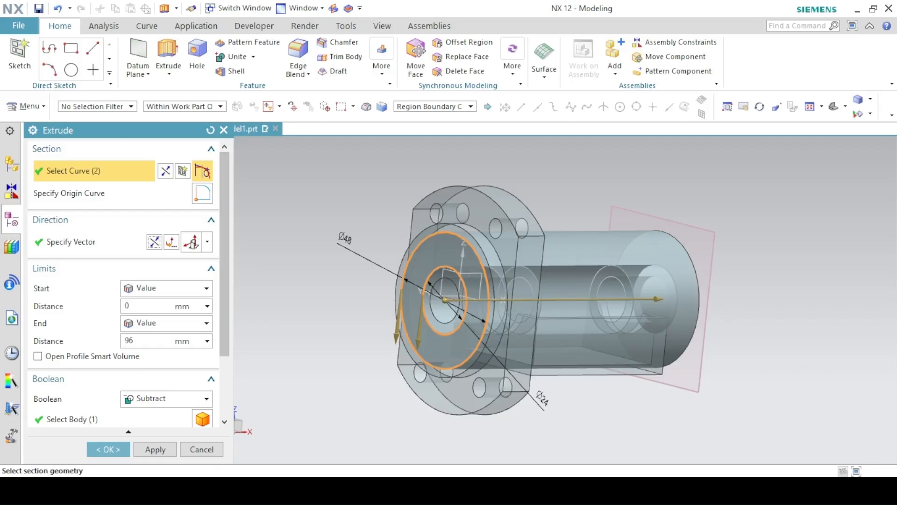
{"action": "left_click", "coordinate": [155, 341]}
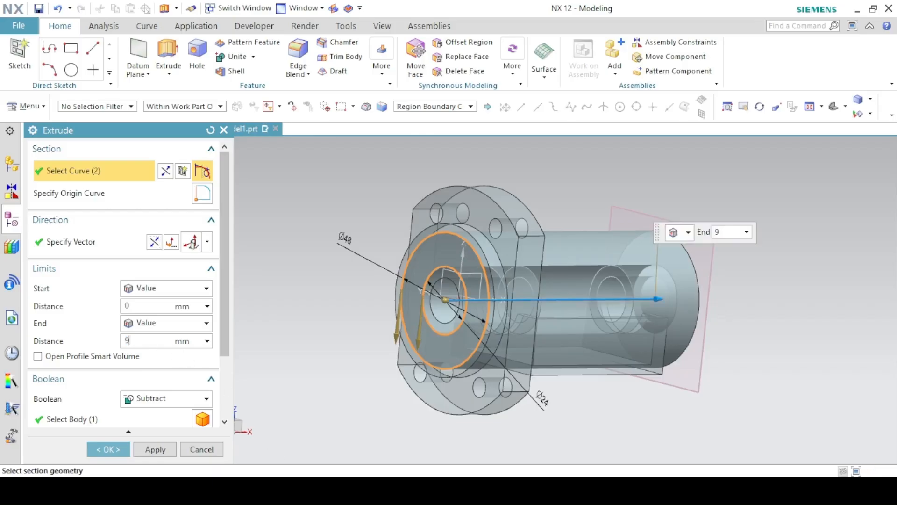
{"action": "type", "text": "9"}
{"action": "key", "text": "Return"}
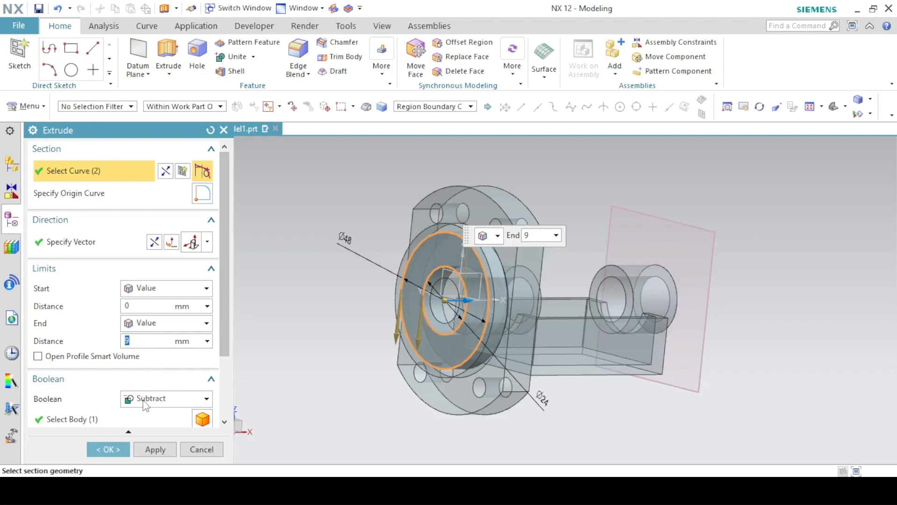
{"action": "left_click", "coordinate": [122, 445]}
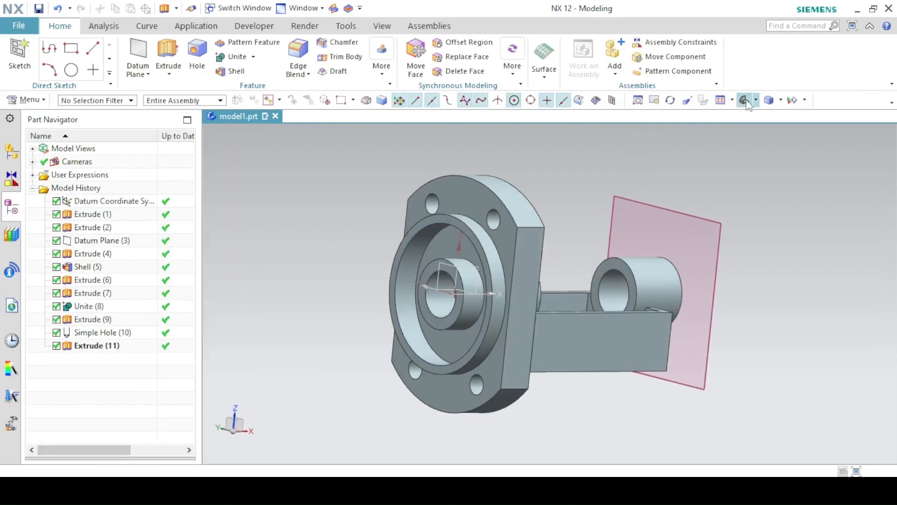
- Check the fillet note in draft.png and apply a 2 mm edge blend to the four outer vertical edges of the rectangular tray
{"action": "left_click", "coordinate": [746, 100]}
{"action": "key", "text": "alt+Tab"}
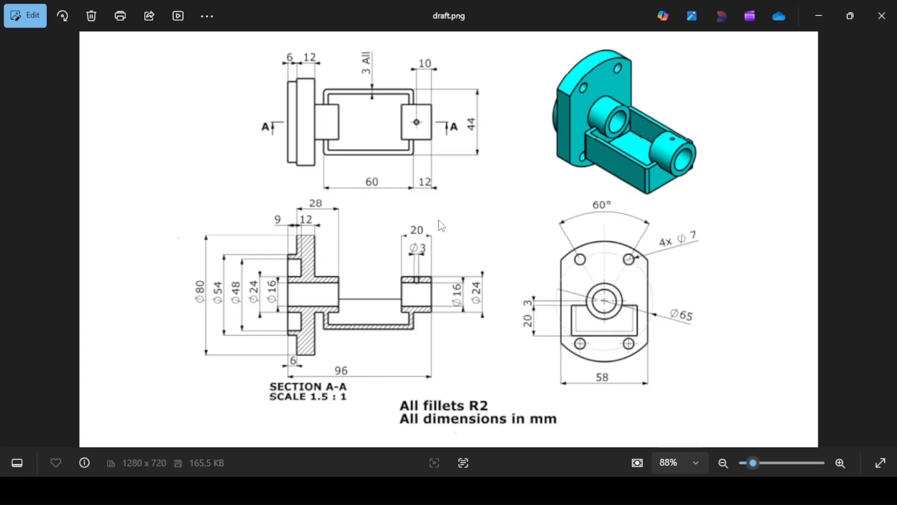
{"action": "key", "text": "alt+Tab"}
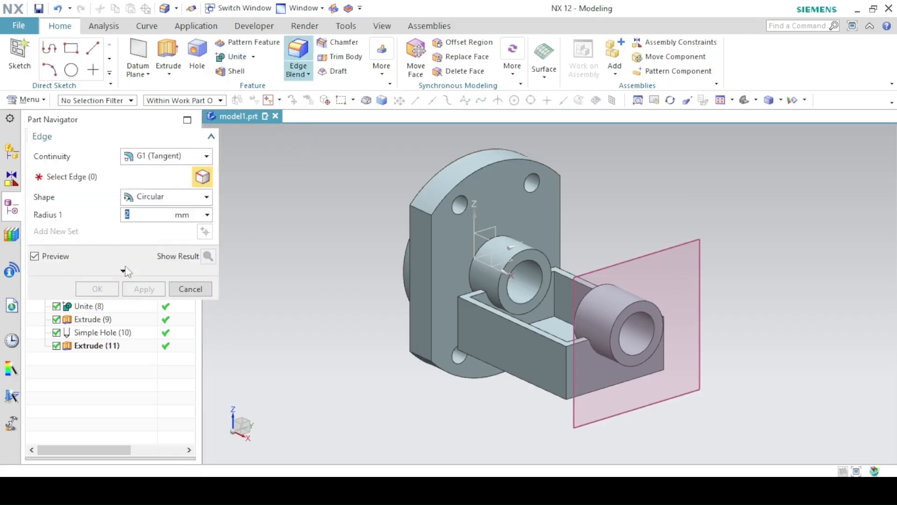
{"action": "left_click", "coordinate": [565, 369]}
{"action": "left_click", "coordinate": [460, 322]}
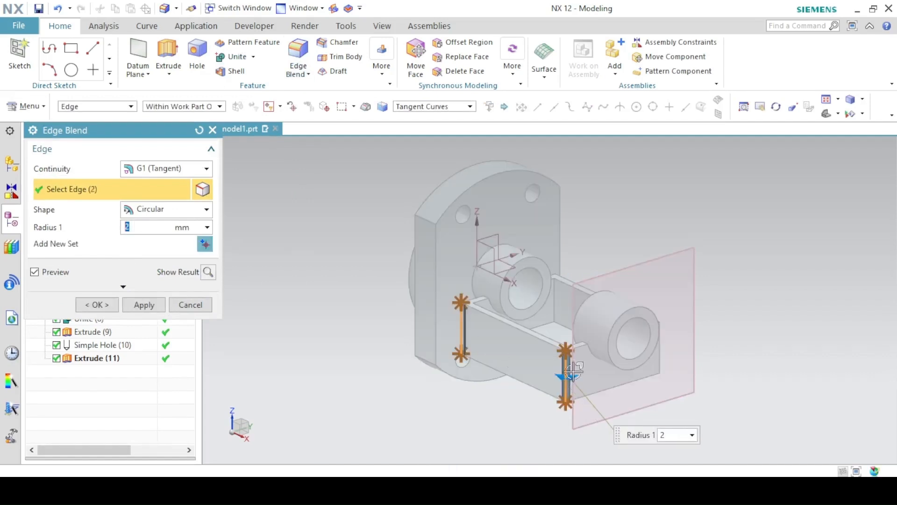
{"action": "left_click", "coordinate": [661, 355]}
{"action": "middle_click_drag", "start_coordinate": [629, 344], "coordinate": [648, 297]}
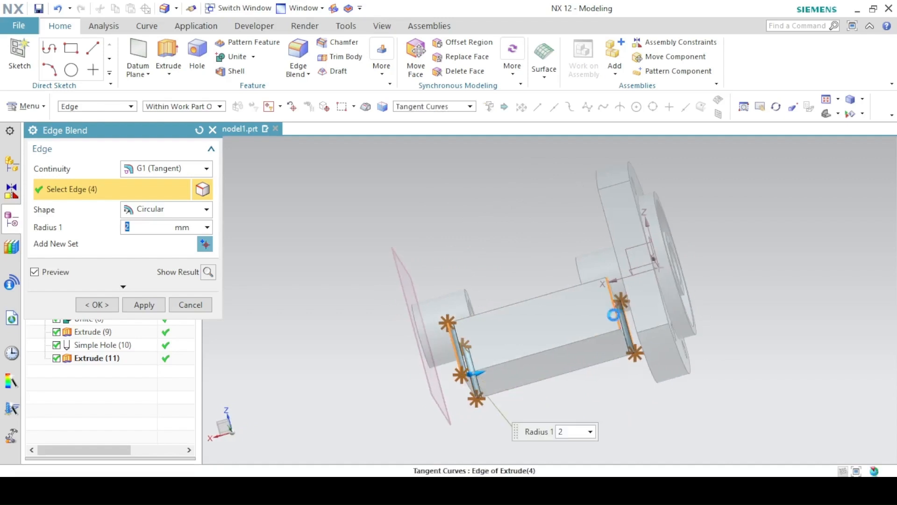
{"action": "left_click", "coordinate": [619, 315]}
{"action": "left_click", "coordinate": [98, 304]}
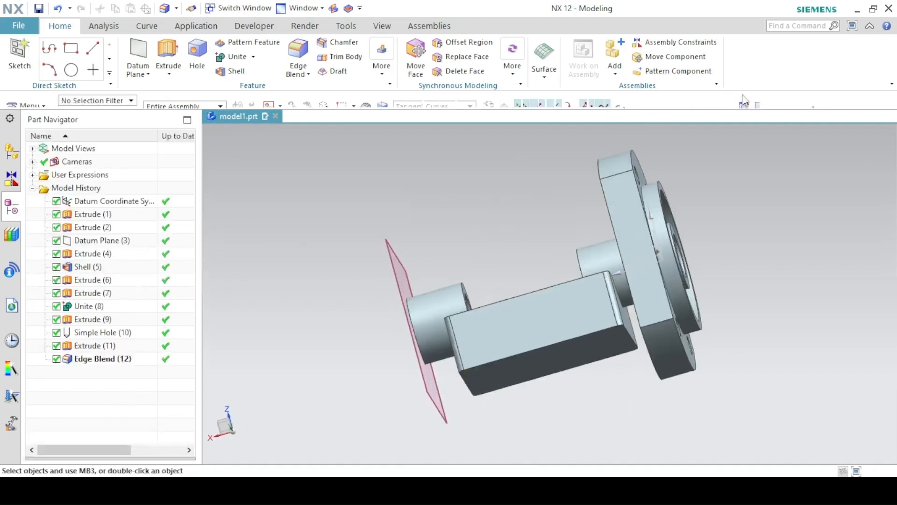
- Hide the datum coordinate system and the datum plane so only the solid bracket is displayed
{"action": "left_click", "coordinate": [744, 100]}
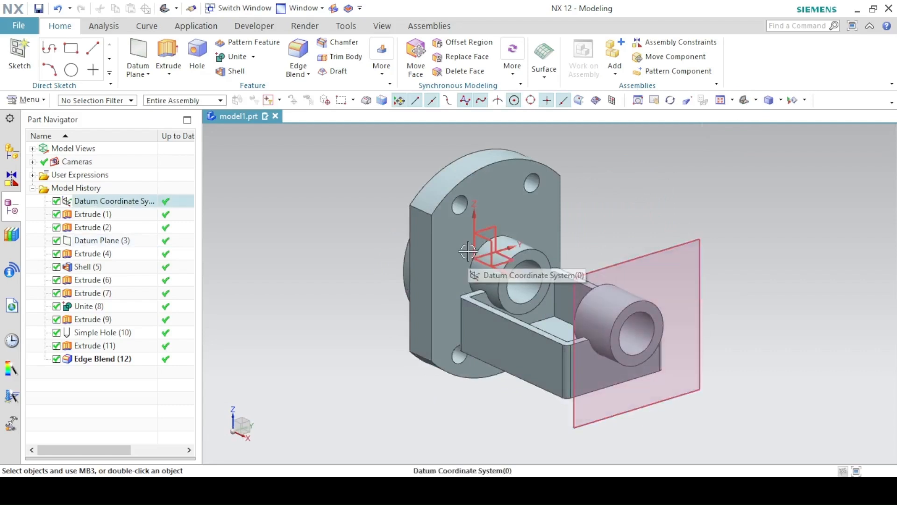
{"action": "left_click", "coordinate": [489, 244]}
{"action": "left_click", "coordinate": [616, 255]}
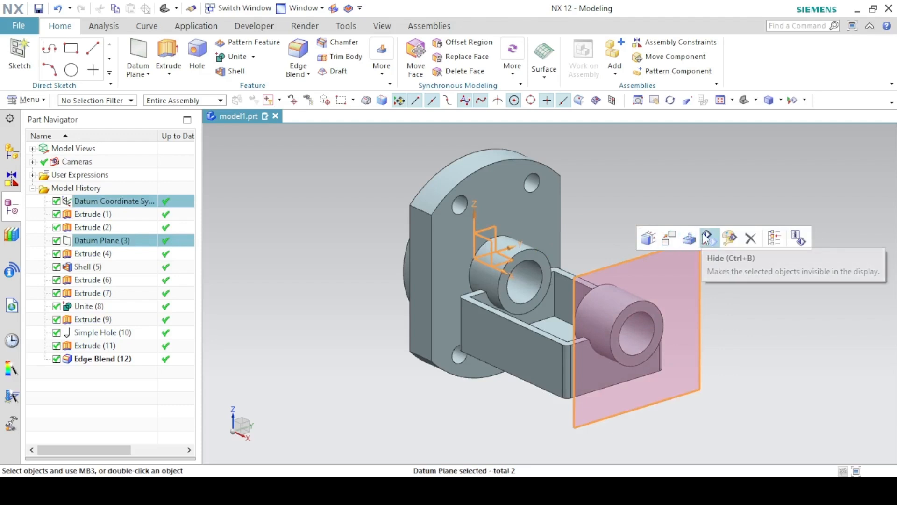
{"action": "left_click", "coordinate": [690, 239]}
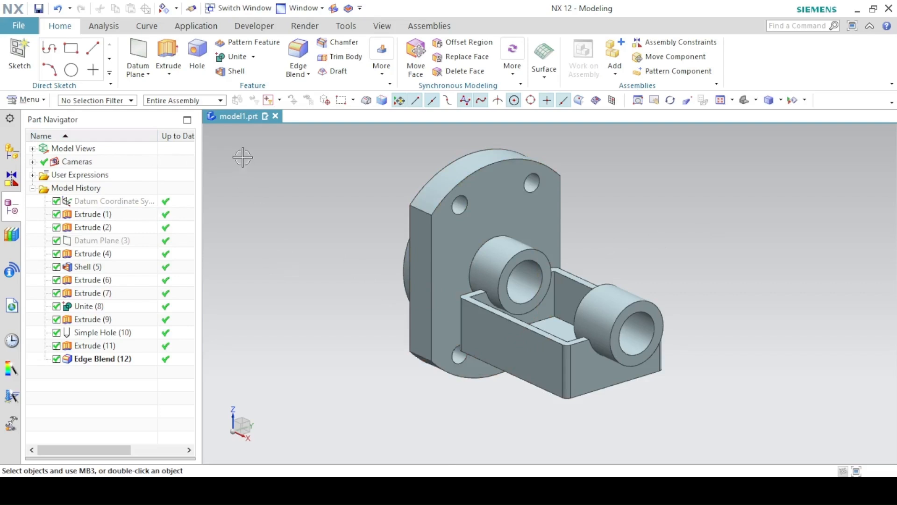
- Restrict selection to solid bodies and change the whole bracket body's display colour to cyan
{"action": "left_click", "coordinate": [95, 101]}
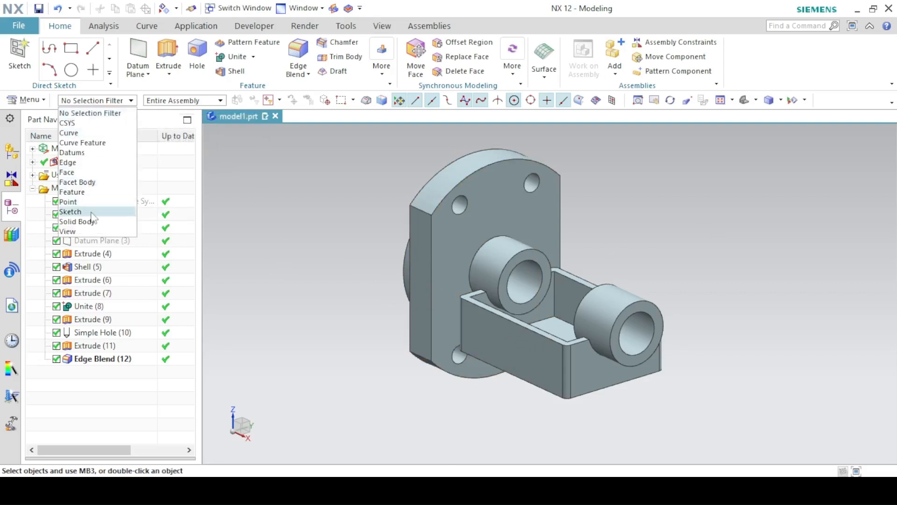
{"action": "left_click", "coordinate": [90, 221]}
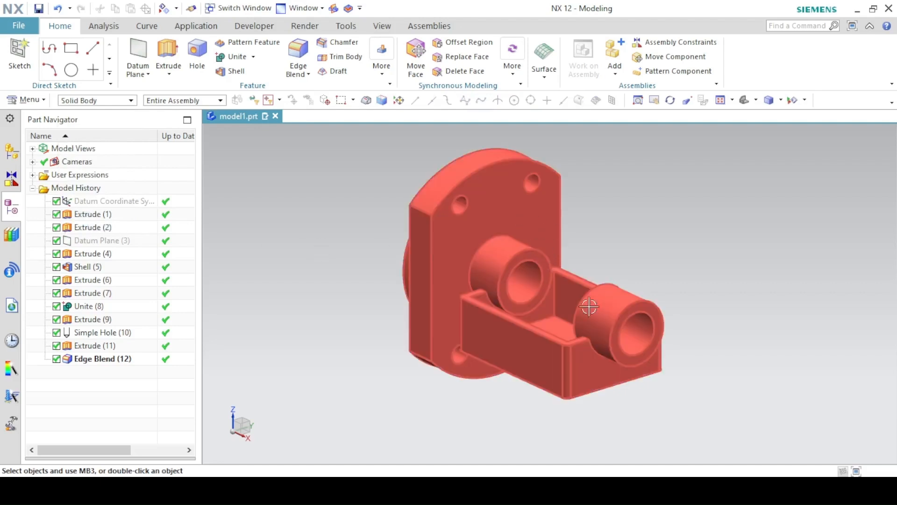
{"action": "left_click", "coordinate": [500, 190]}
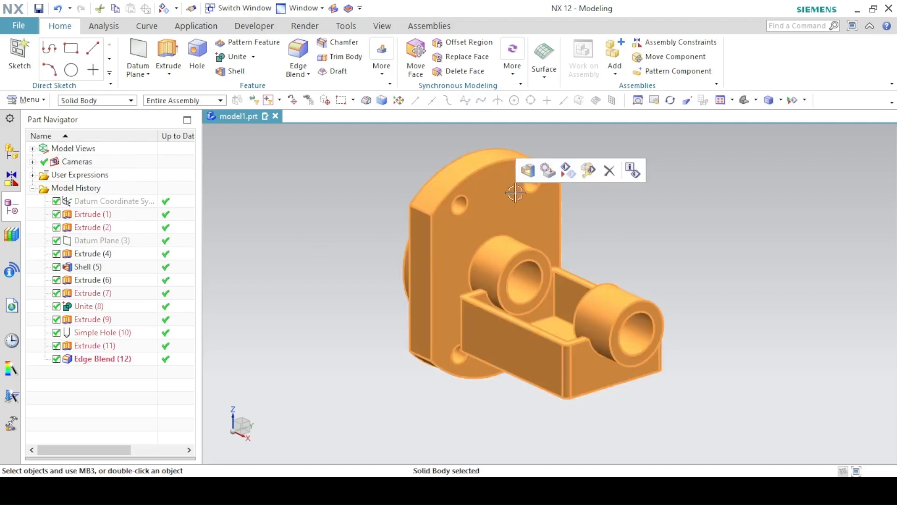
{"action": "left_click", "coordinate": [589, 170]}
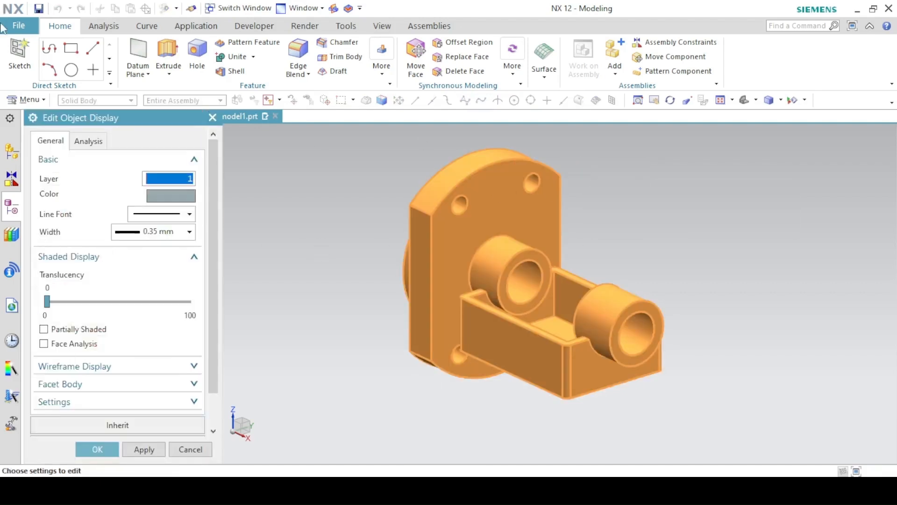
{"action": "left_click", "coordinate": [169, 196]}
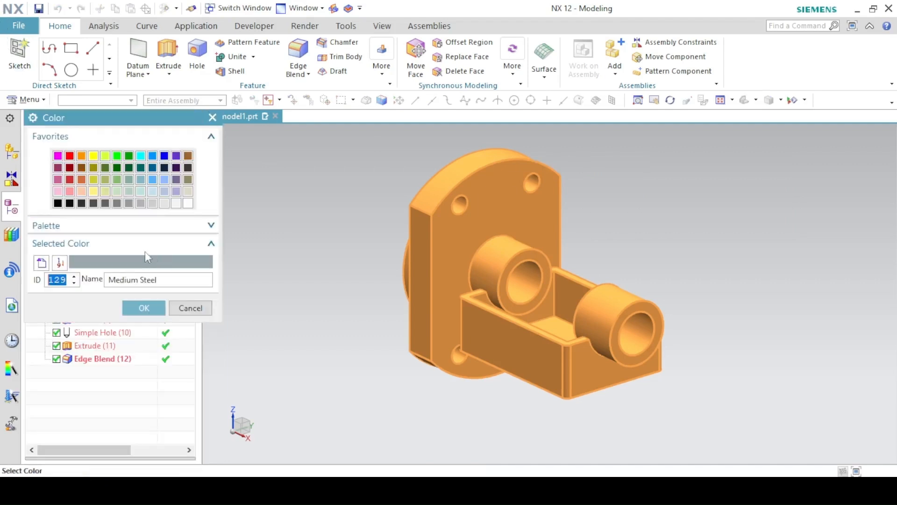
{"action": "left_click", "coordinate": [141, 156]}
{"action": "left_click", "coordinate": [143, 306]}
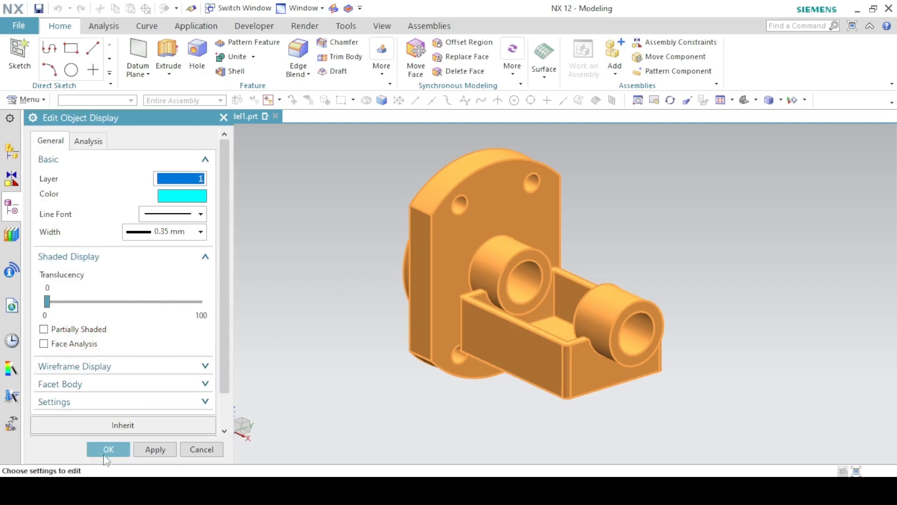
{"action": "left_click", "coordinate": [108, 453]}
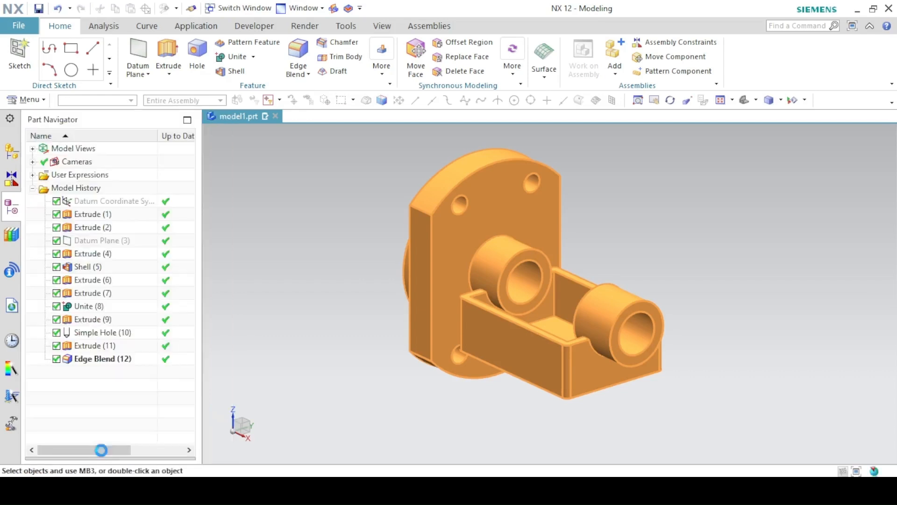
- Display the bracket in True Shading with the Glossy Plastic Wash global material
{"action": "left_click", "coordinate": [382, 25]}
{"action": "left_click", "coordinate": [631, 58]}
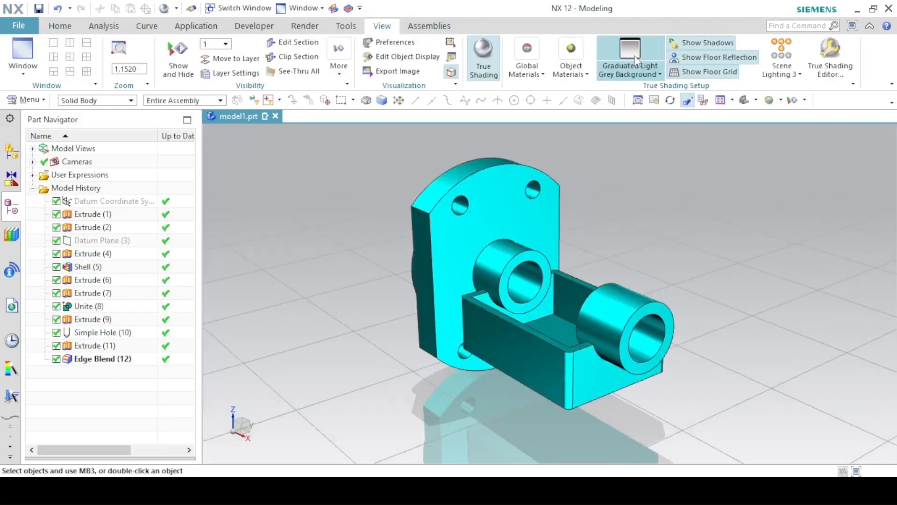
{"action": "left_click", "coordinate": [514, 66]}
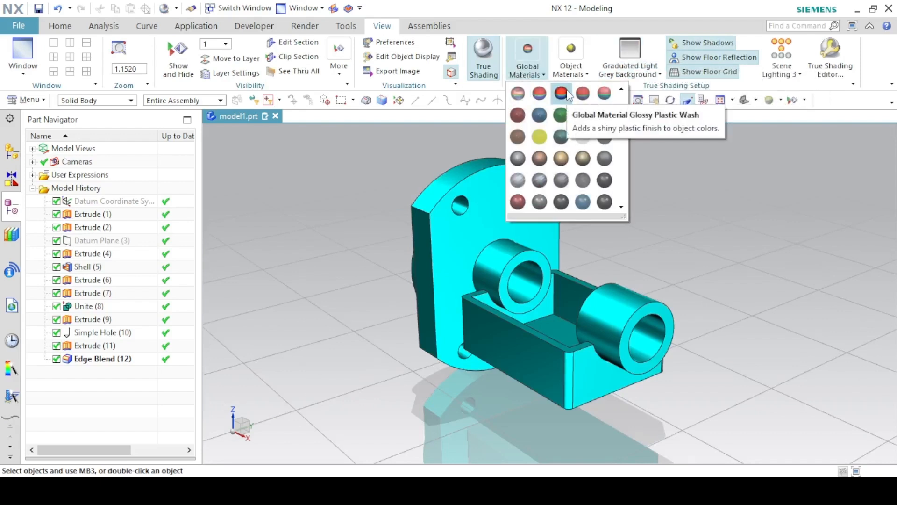
{"action": "left_click", "coordinate": [566, 93]}
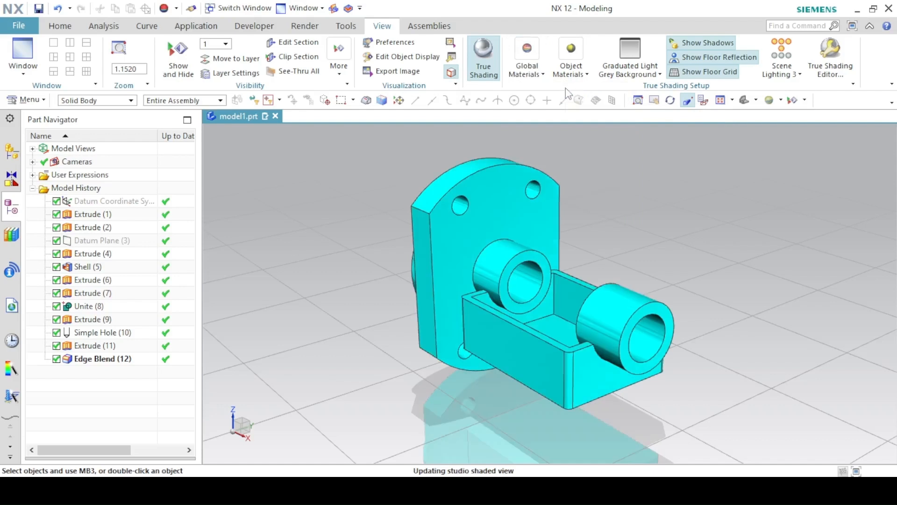
- Set the True Shading background to white and turn off the floor grid, keeping shadows and floor reflection on
{"action": "left_click", "coordinate": [642, 78]}
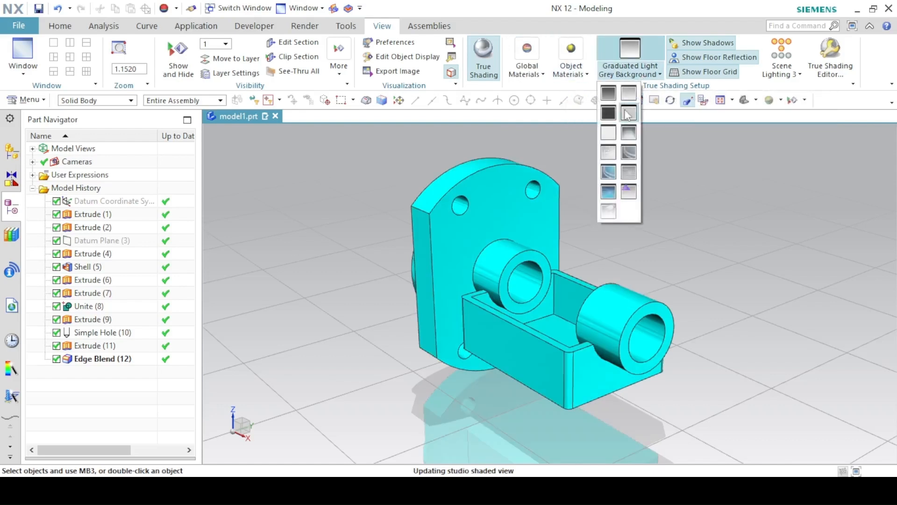
{"action": "left_click", "coordinate": [617, 130]}
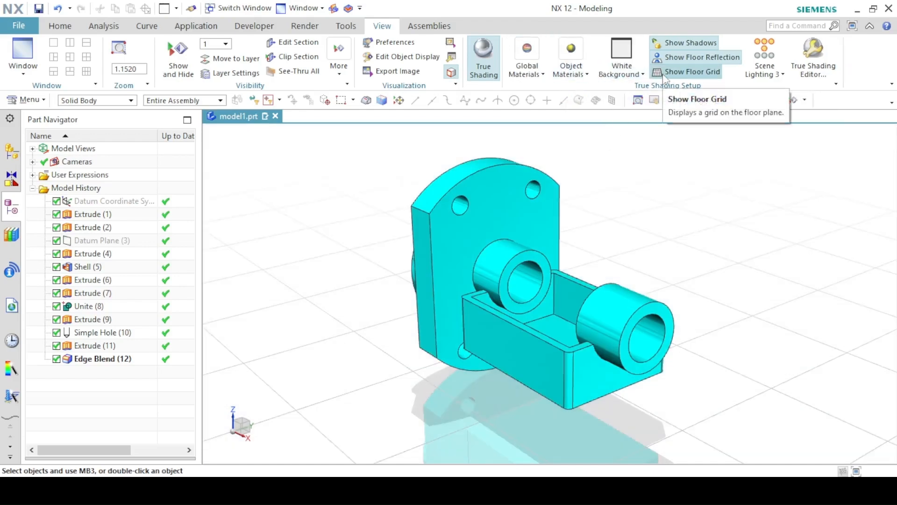
{"action": "left_click", "coordinate": [686, 71]}
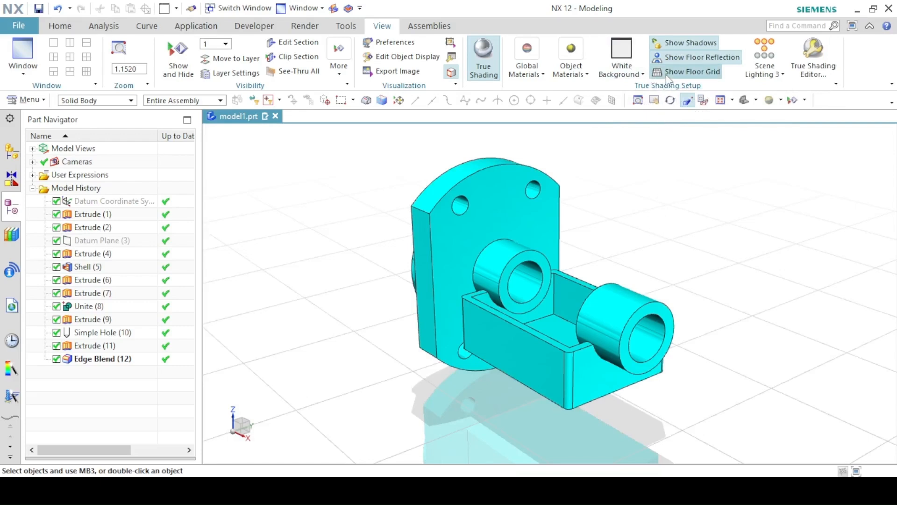
{"action": "left_click", "coordinate": [685, 56]}
{"action": "left_click", "coordinate": [679, 43]}
{"action": "left_click", "coordinate": [680, 43]}
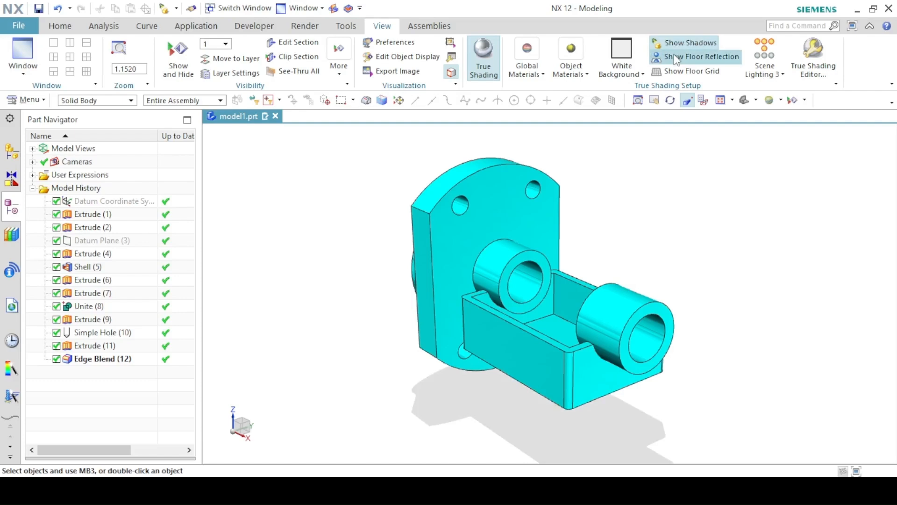
{"action": "left_click", "coordinate": [677, 57]}
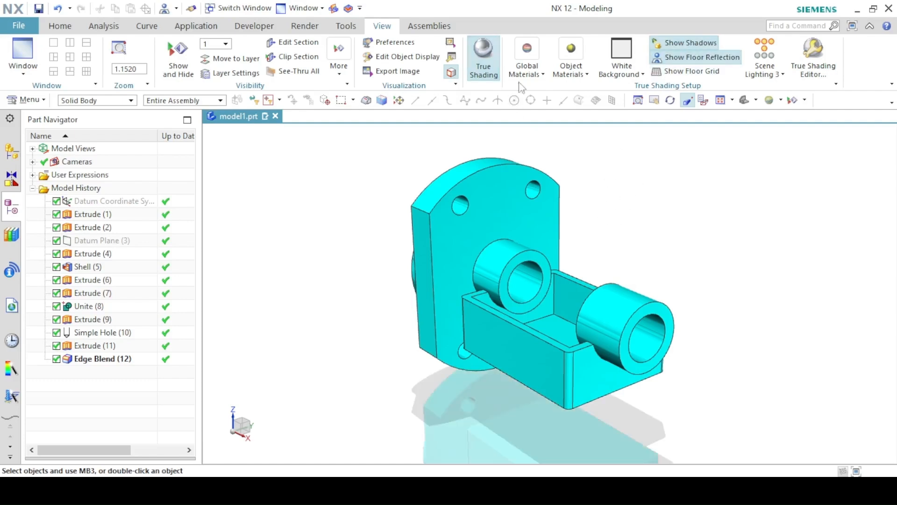
{"action": "left_click", "coordinate": [57, 27]}
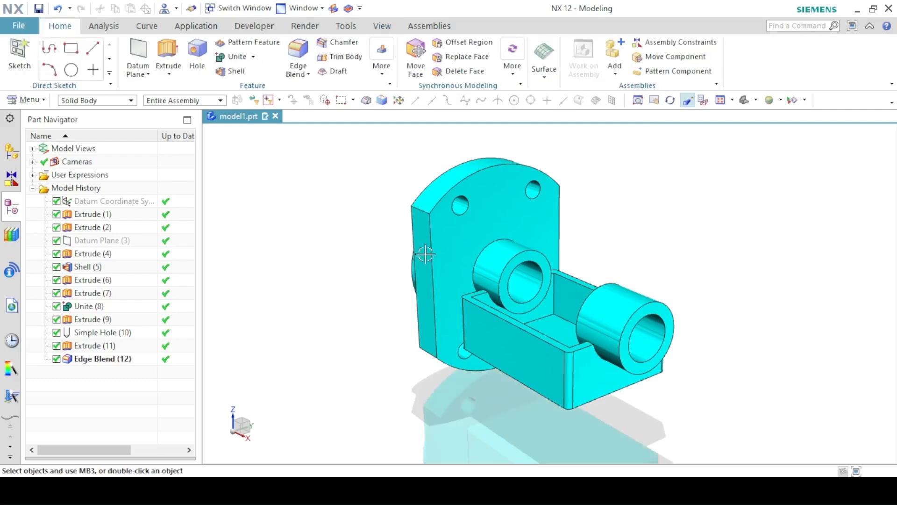